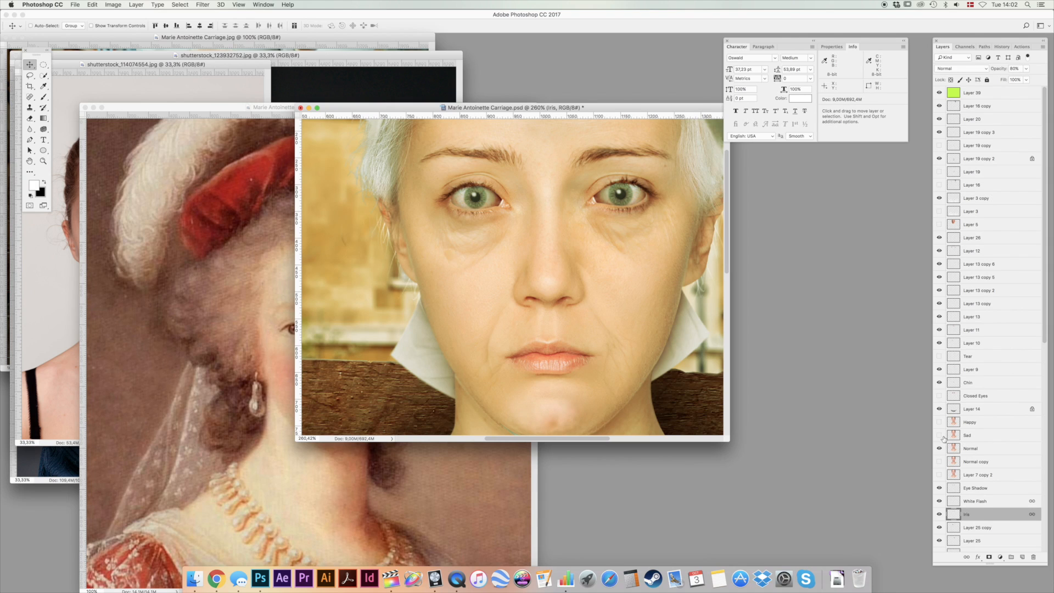
Preview the Sad, Happy and Closed Eyes layers on the face.
click(939, 436)
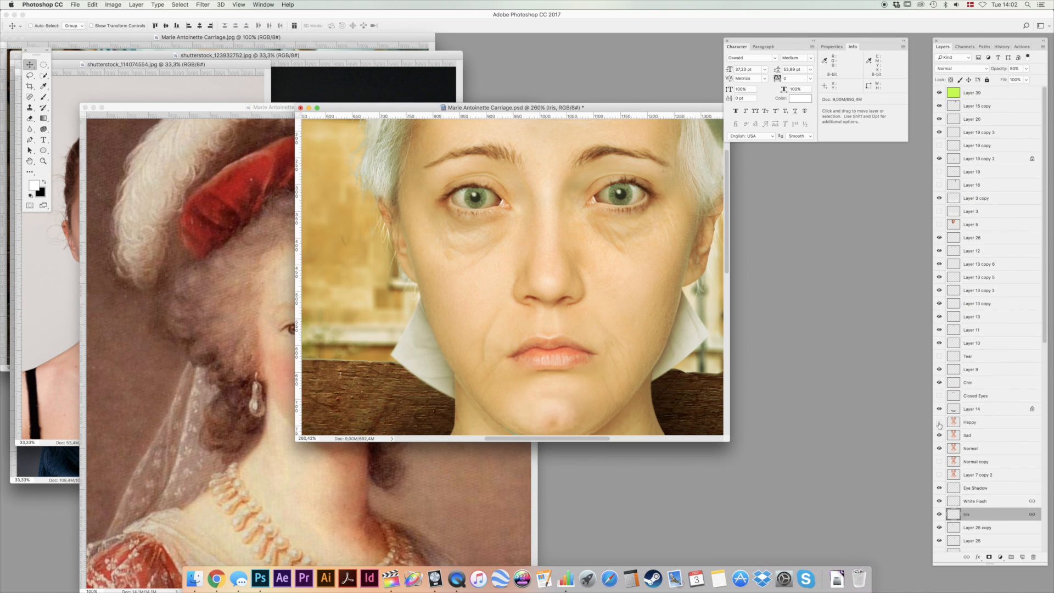
click(939, 422)
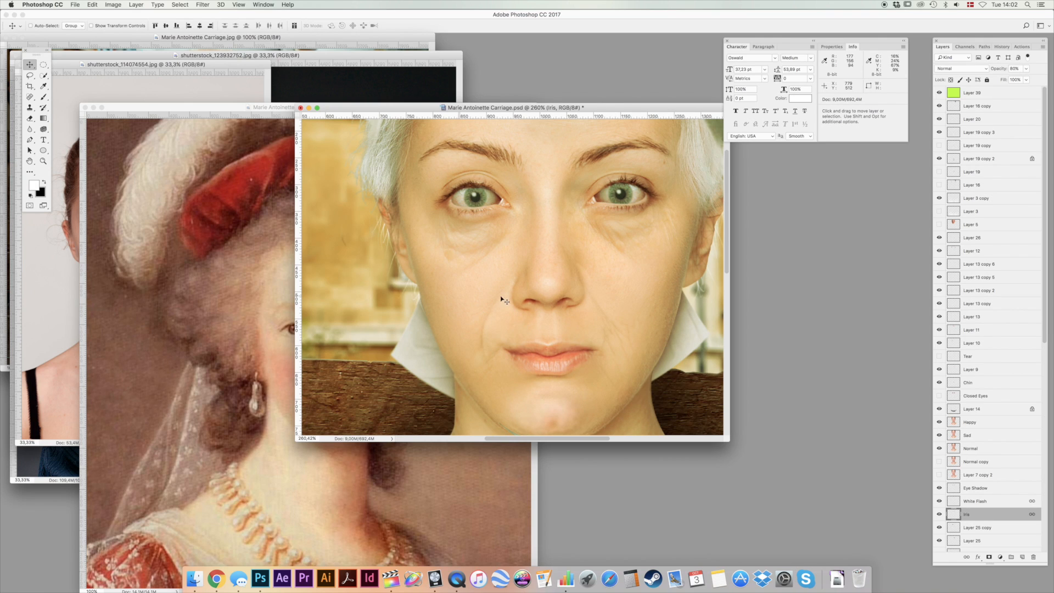
scroll(510, 288, down, 3)
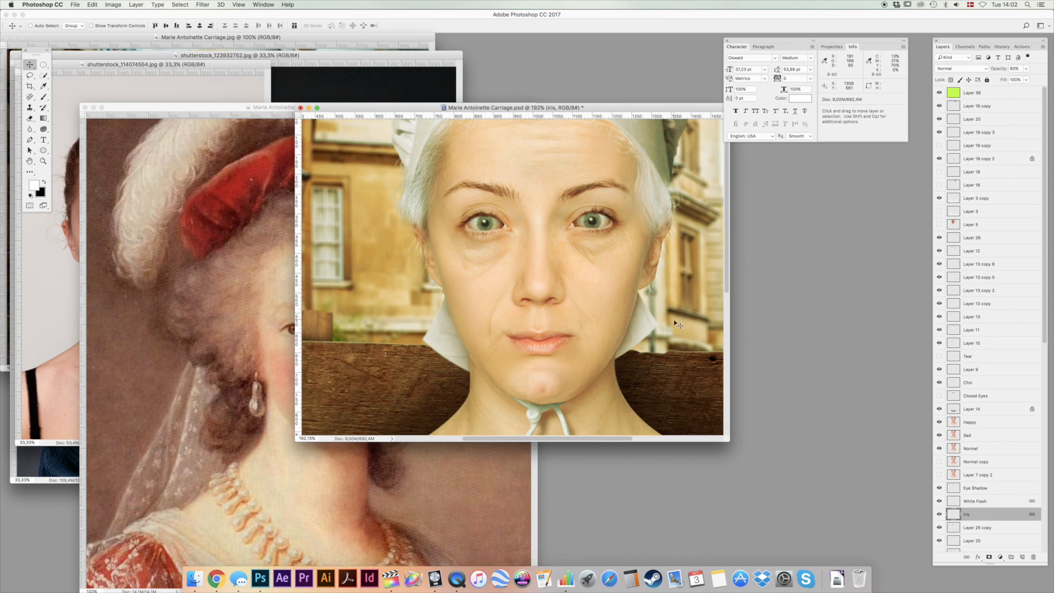
drag(674, 318, 655, 314)
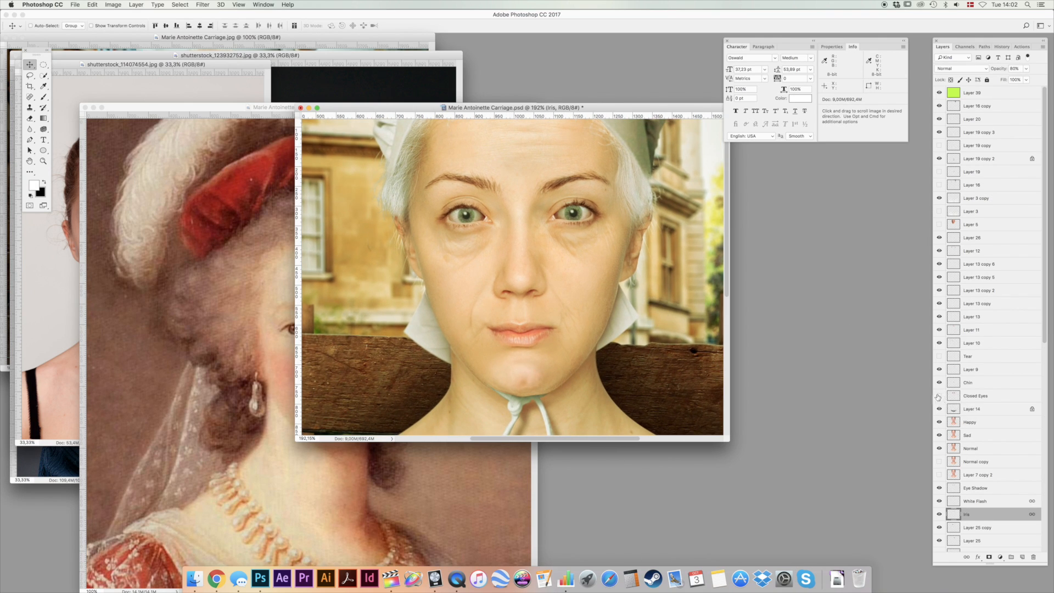
click(939, 396)
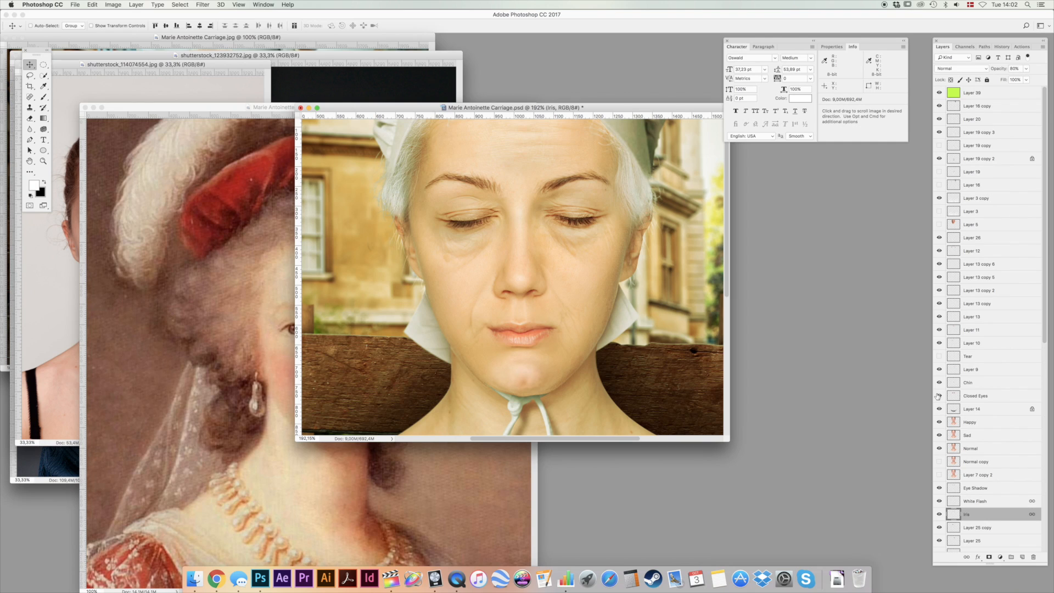
Try to reposition the Closed Eyes layer on the face and undo the change.
click(978, 396)
drag(571, 246, 480, 283)
key(super+z)
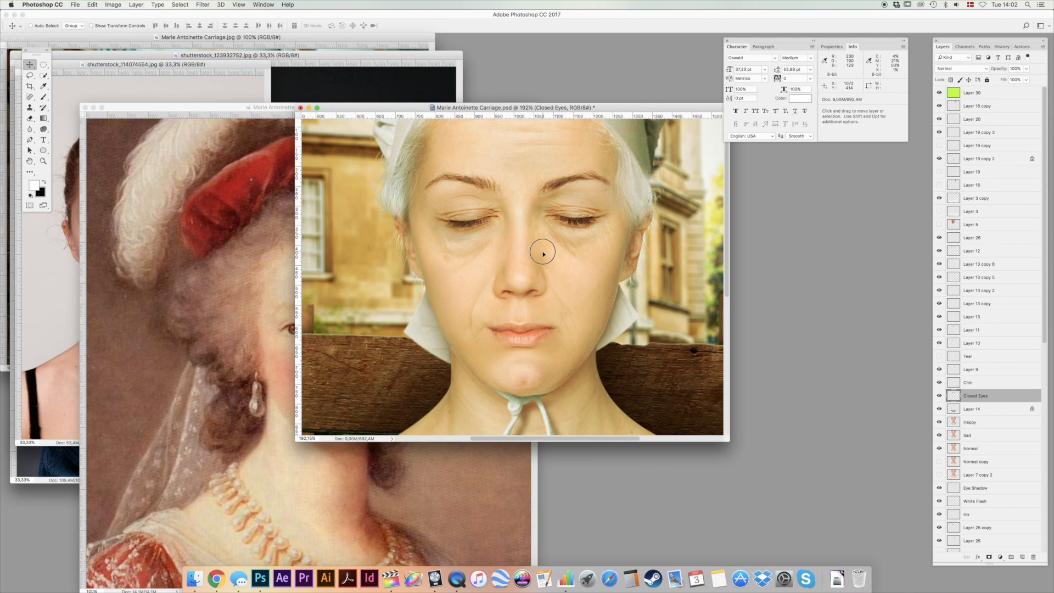
key(shift)
key(super+z)
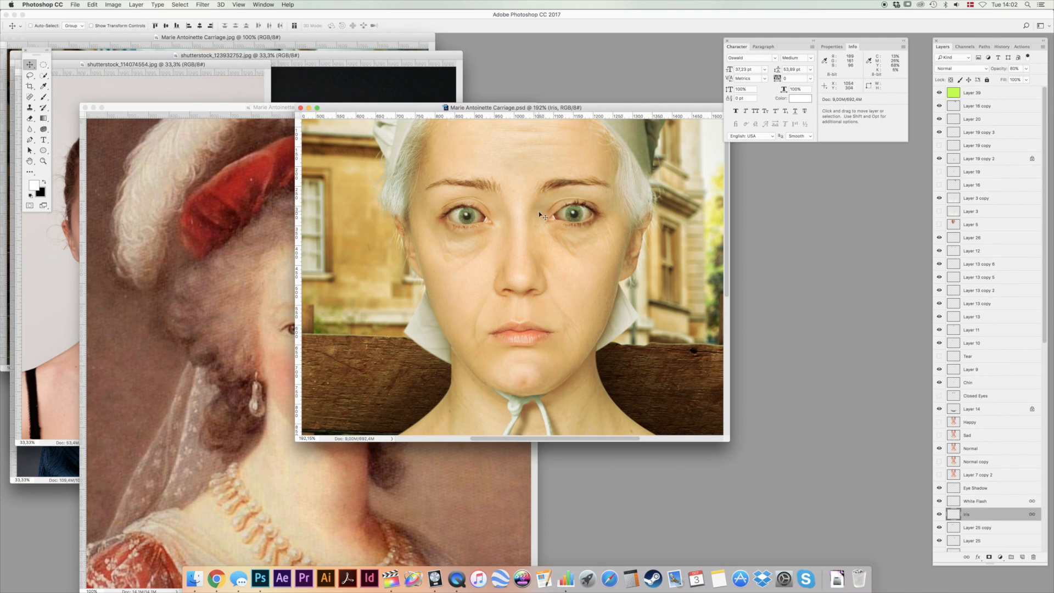
Rearrange the painting and both stock portrait windows, with the older woman's and younger woman's photos side by side.
click(156, 132)
mouse_move(163, 110)
mouse_down()
mouse_move(229, 68)
mouse_move(279, 55)
mouse_move(272, 51)
mouse_up()
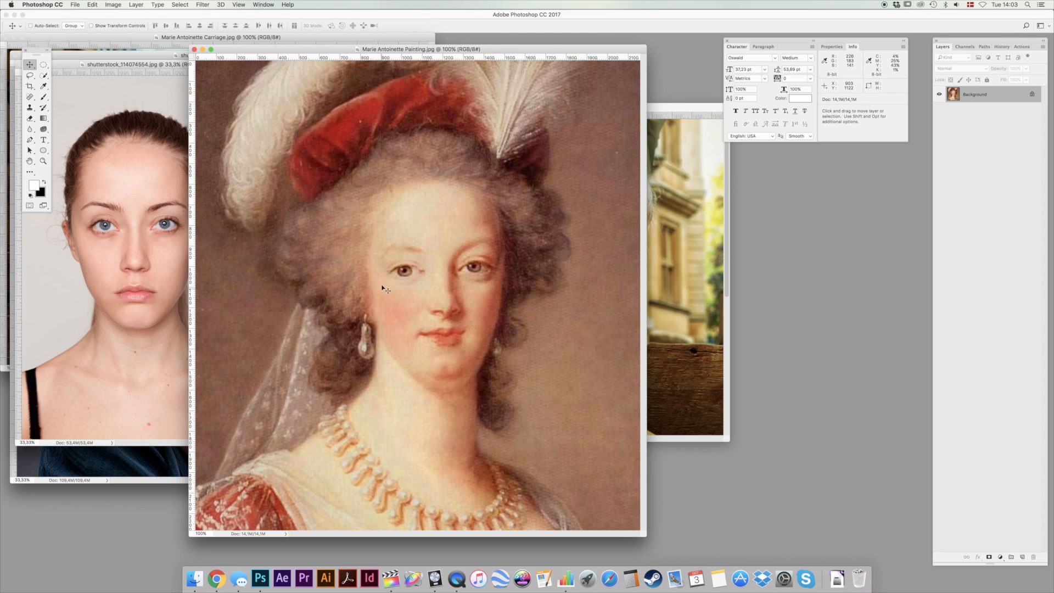
click(140, 134)
mouse_move(72, 66)
mouse_down()
mouse_move(607, 159)
mouse_move(587, 164)
mouse_up()
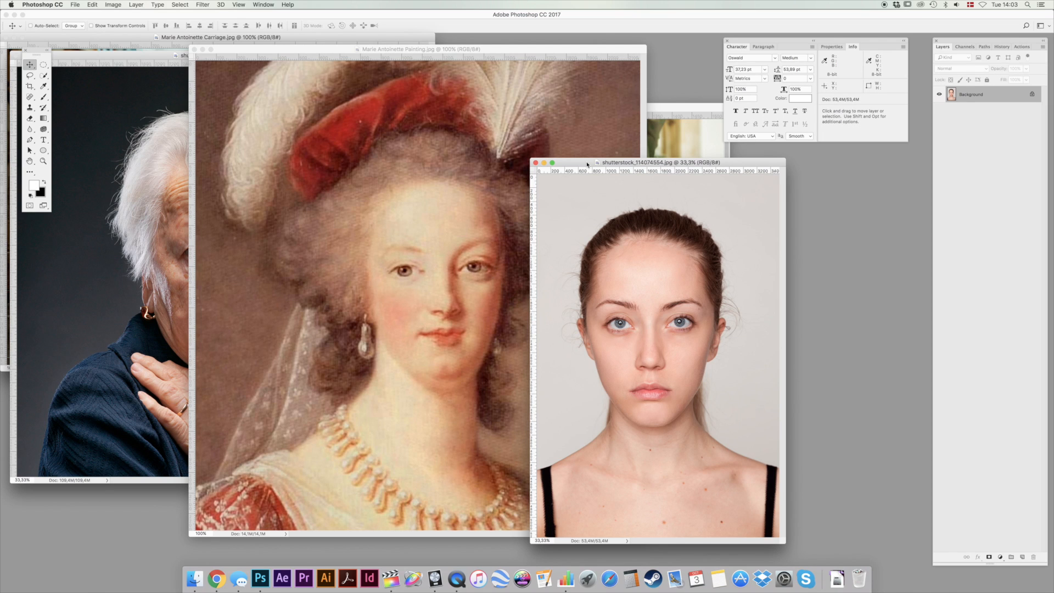
click(91, 203)
drag(100, 65, 136, 98)
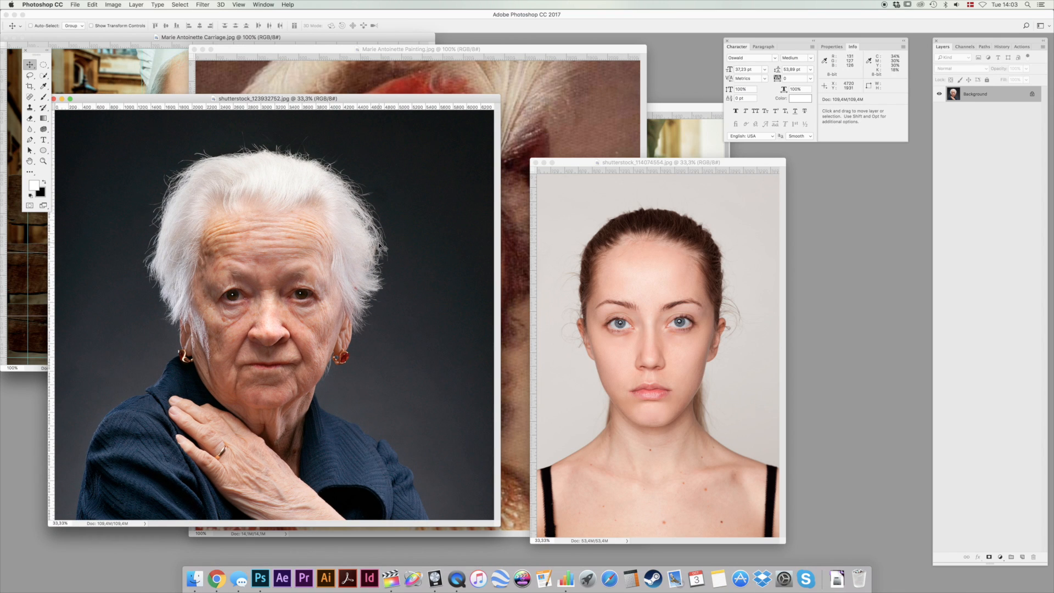
click(573, 159)
drag(573, 159, 547, 96)
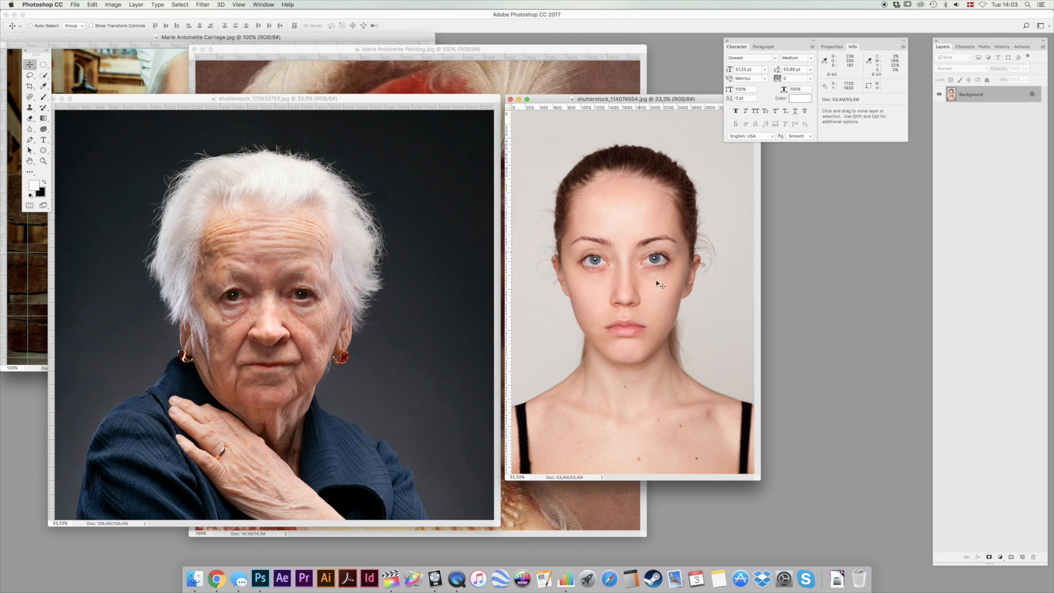
Compare the Marie Antoinette painting with the portraits of the younger and older woman.
click(293, 72)
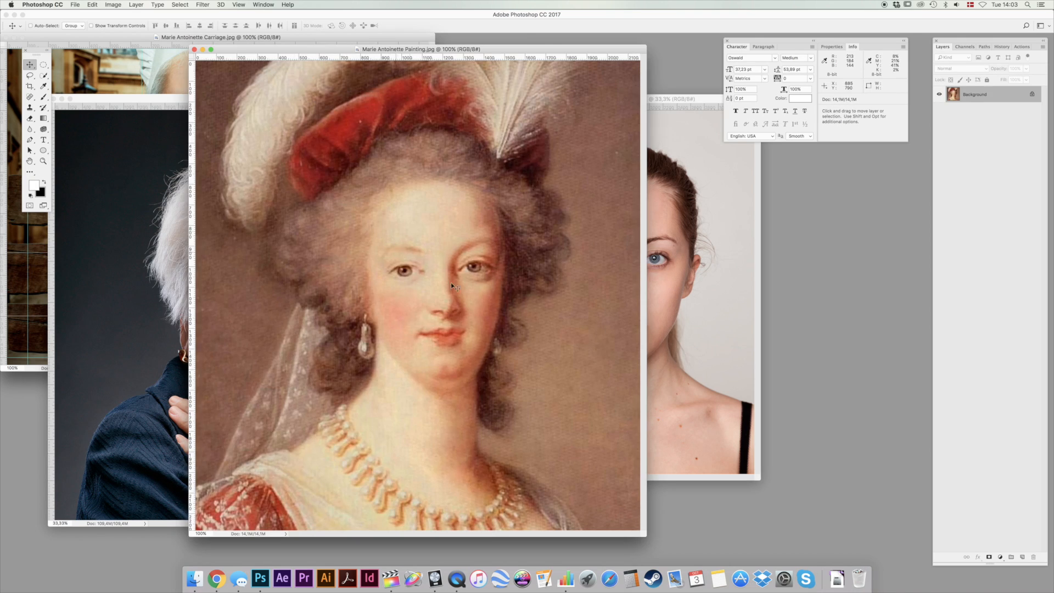
click(693, 254)
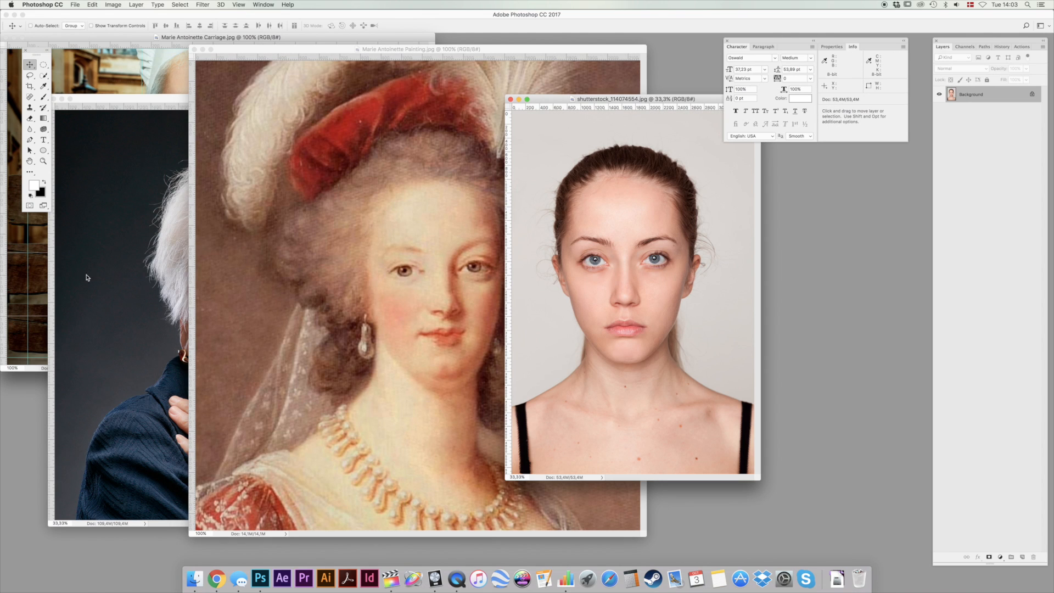
click(139, 278)
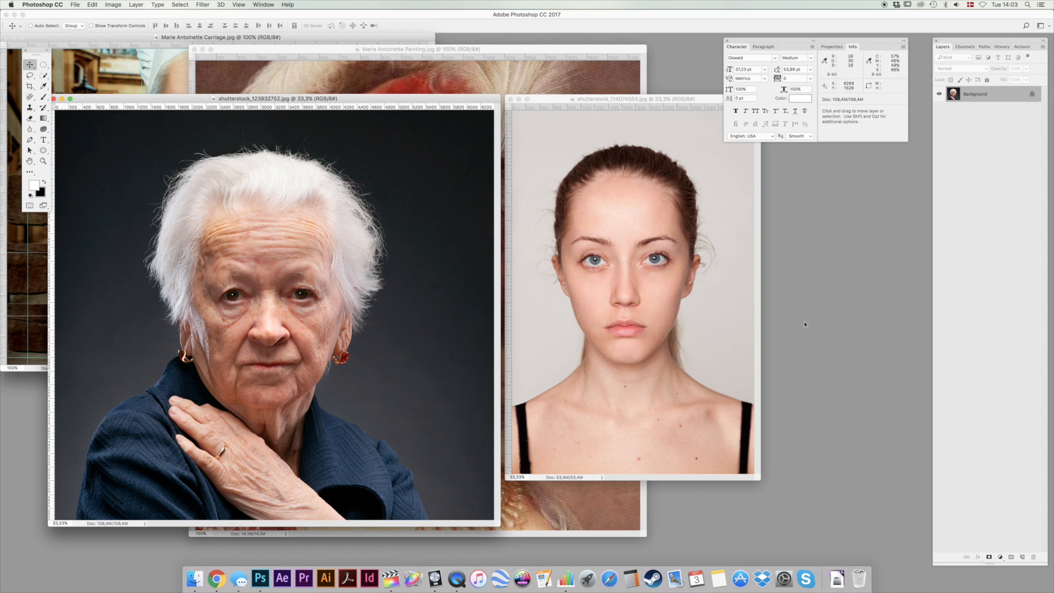
click(600, 219)
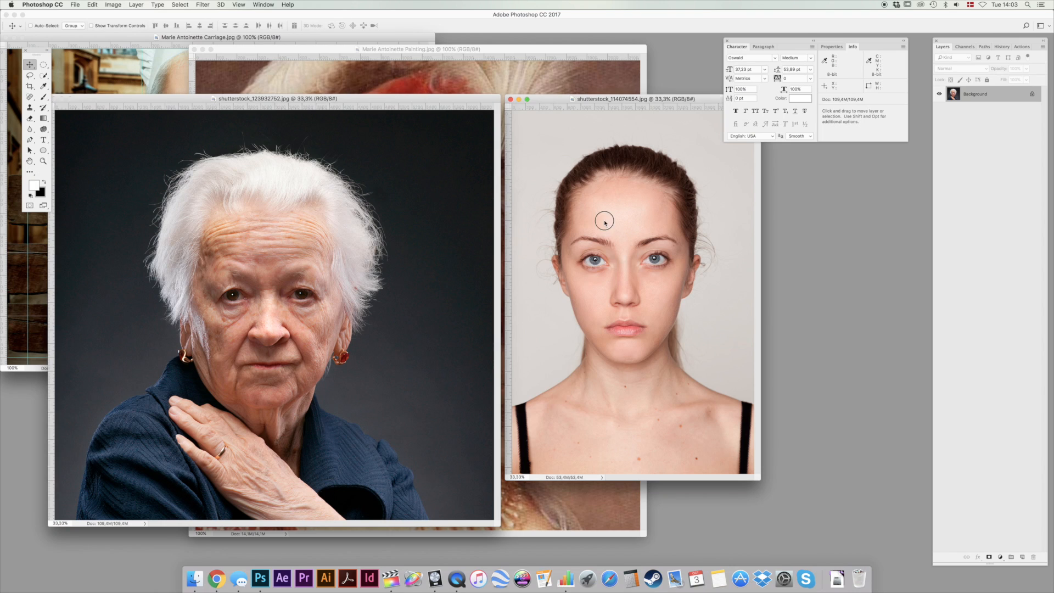
click(315, 270)
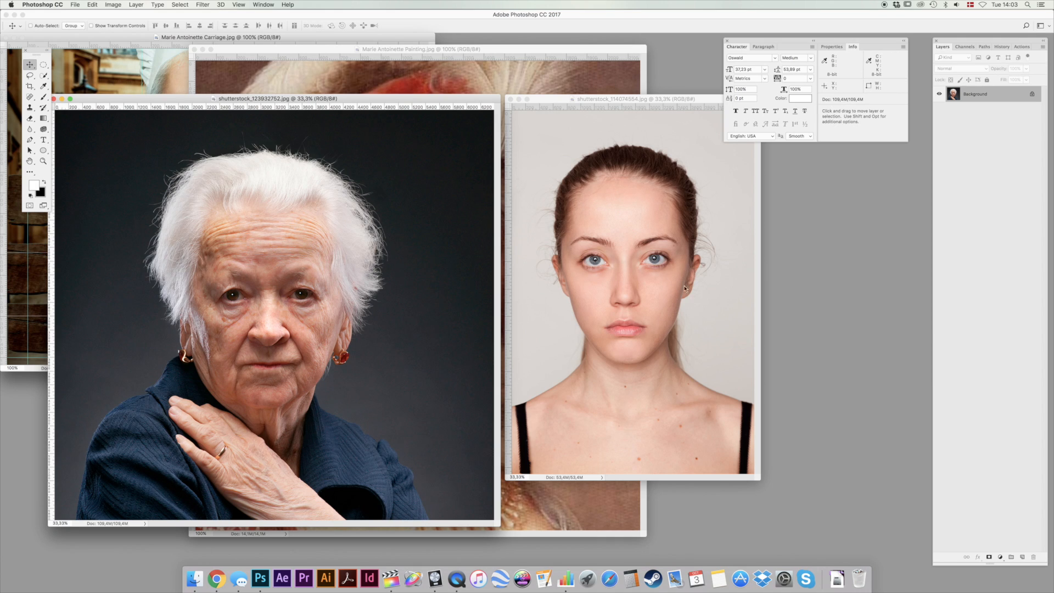
Duplicate the Background layer of the young woman's portrait.
click(642, 269)
drag(594, 264, 637, 221)
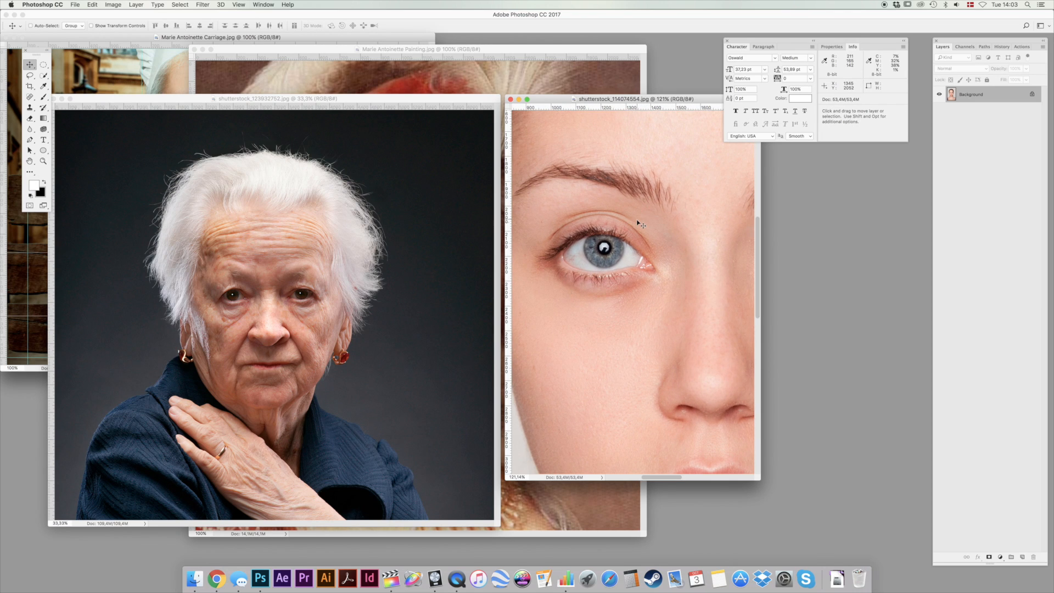
key(super+a)
key(super+j)
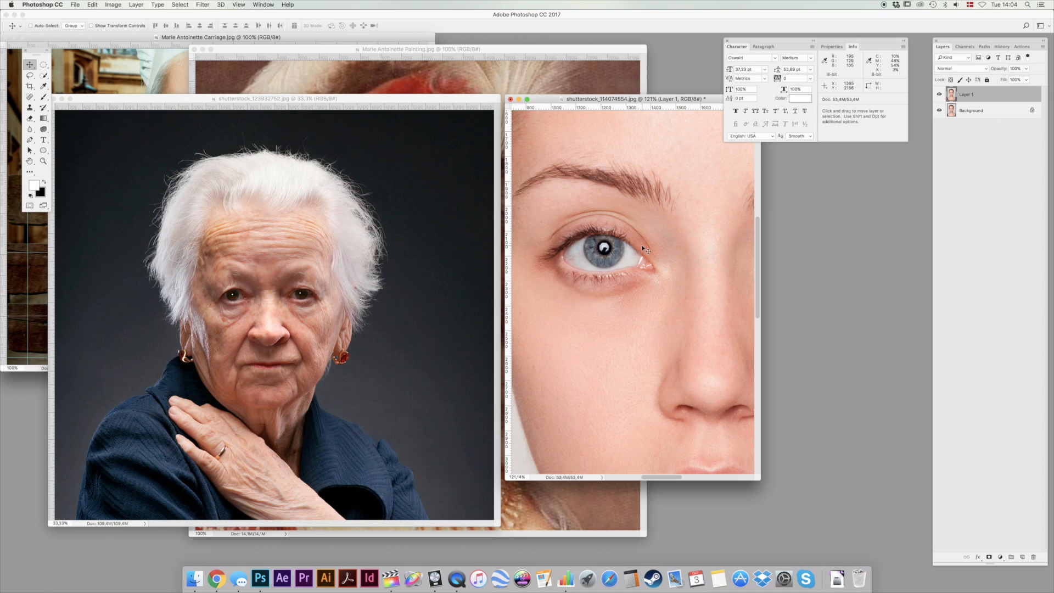
Add a new layer directly above the Background and fill it with black.
click(983, 110)
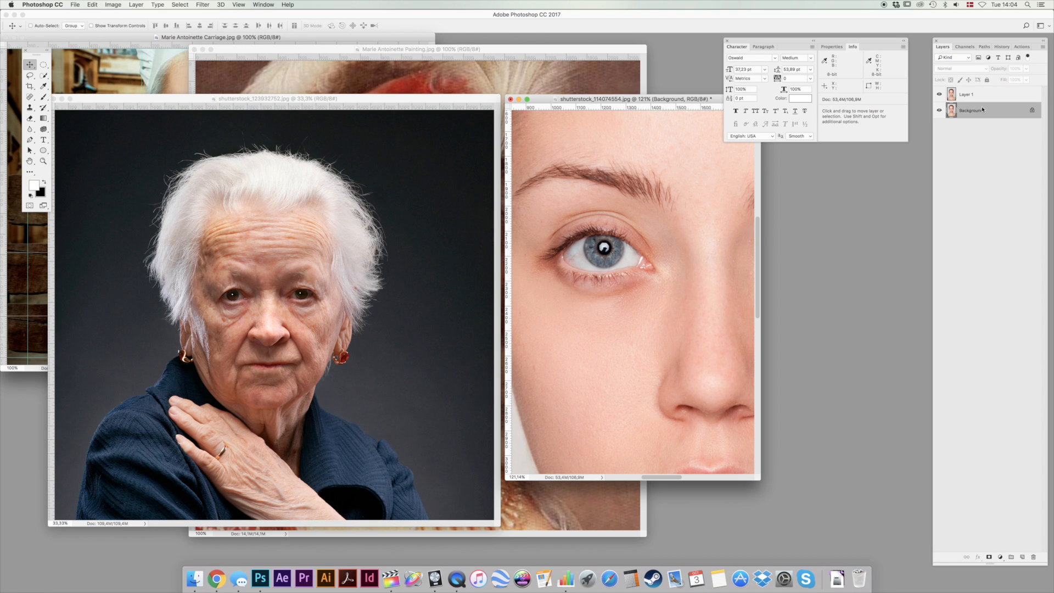
key(super+shift+alt+n)
key(d)
key(alt+BackSpace)
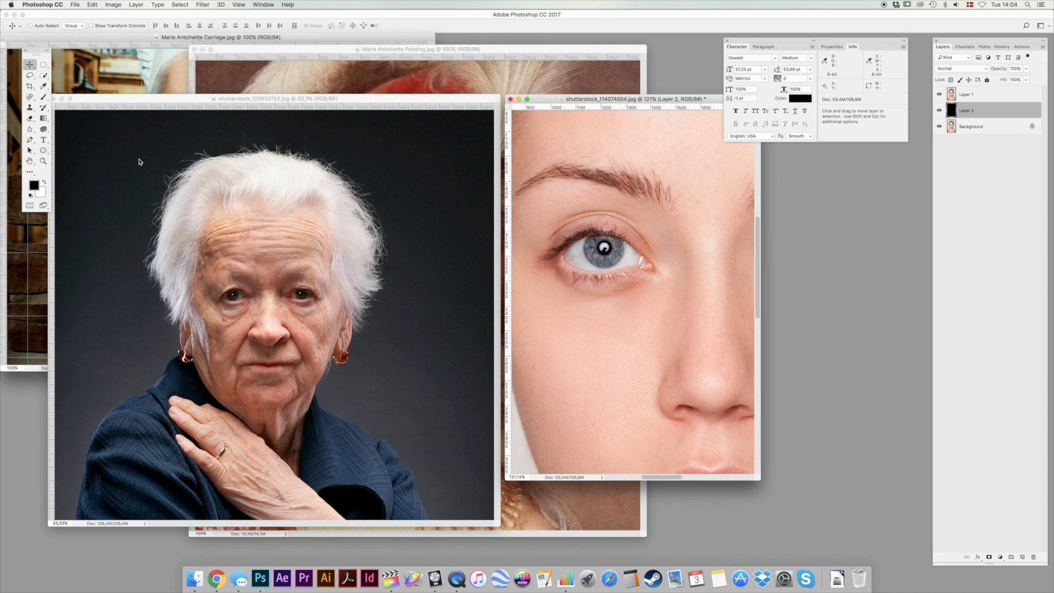
Draw a closed Pen path on Layer 1 around the visible eyeball between the eyelids.
key(p)
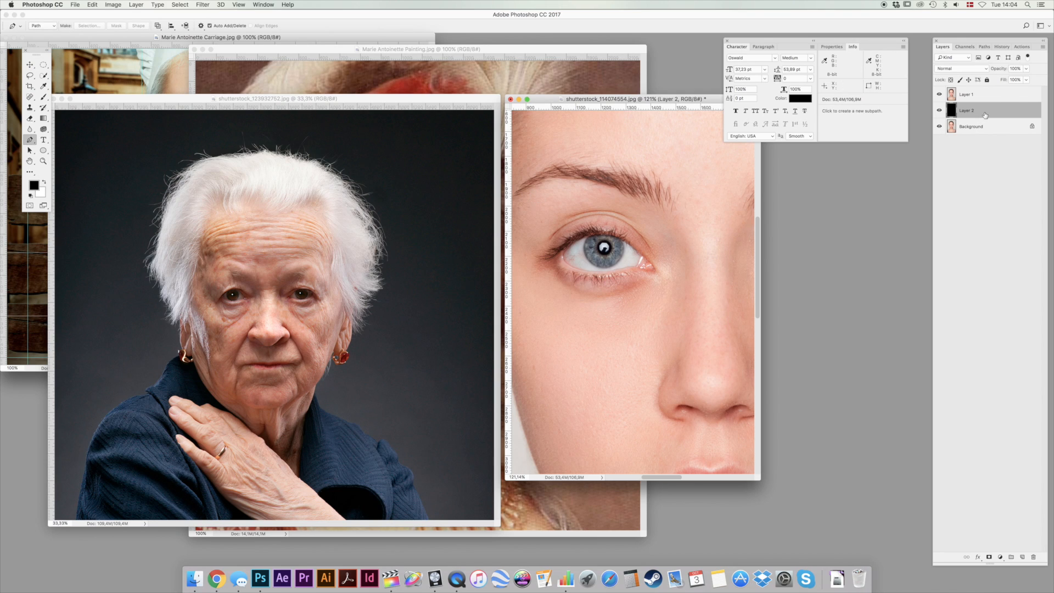
click(989, 95)
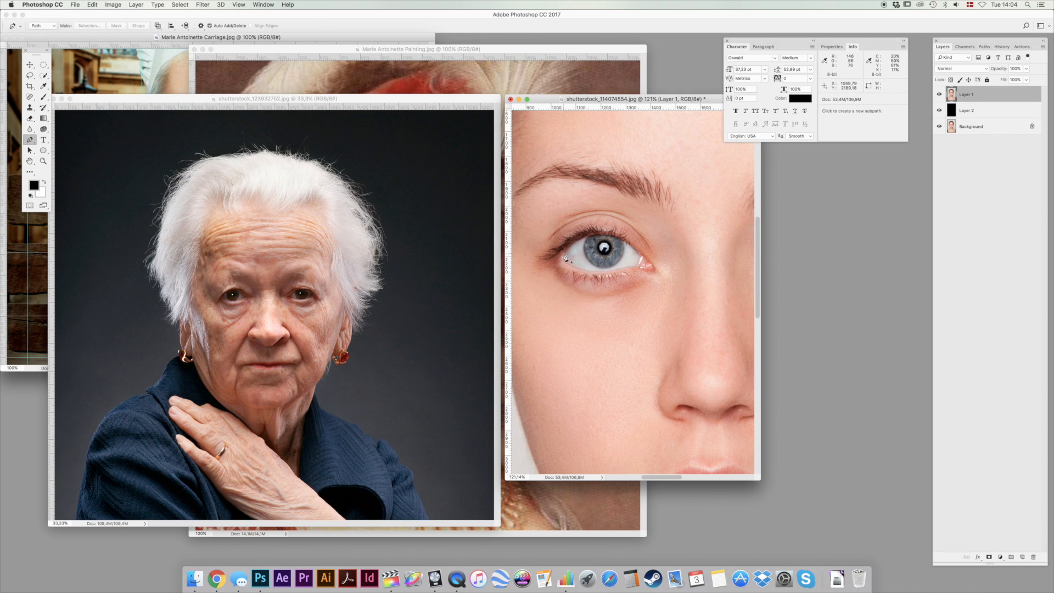
click(600, 240)
drag(603, 235, 630, 236)
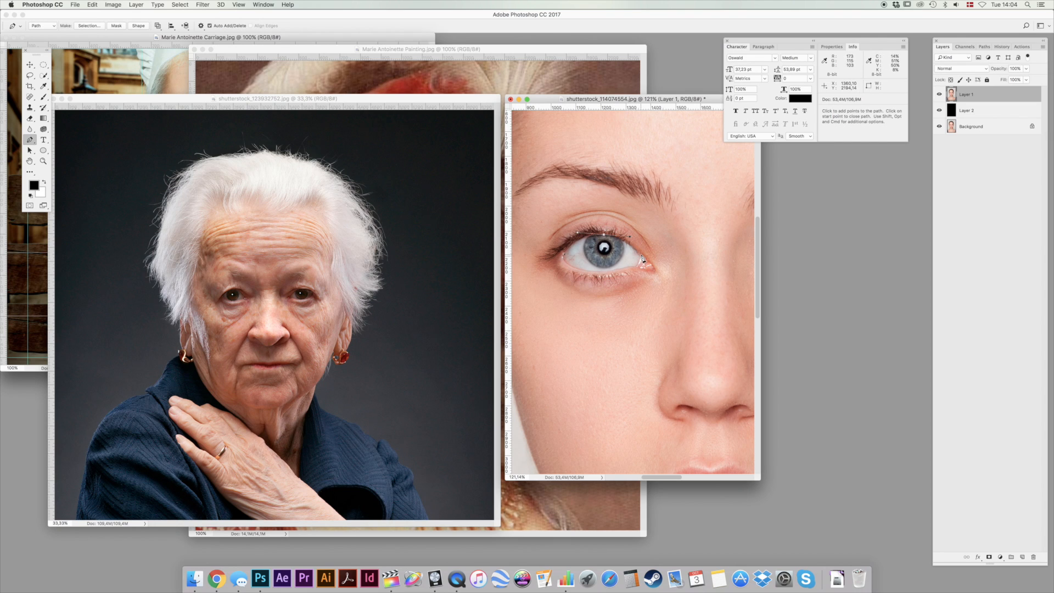
drag(642, 258, 565, 253)
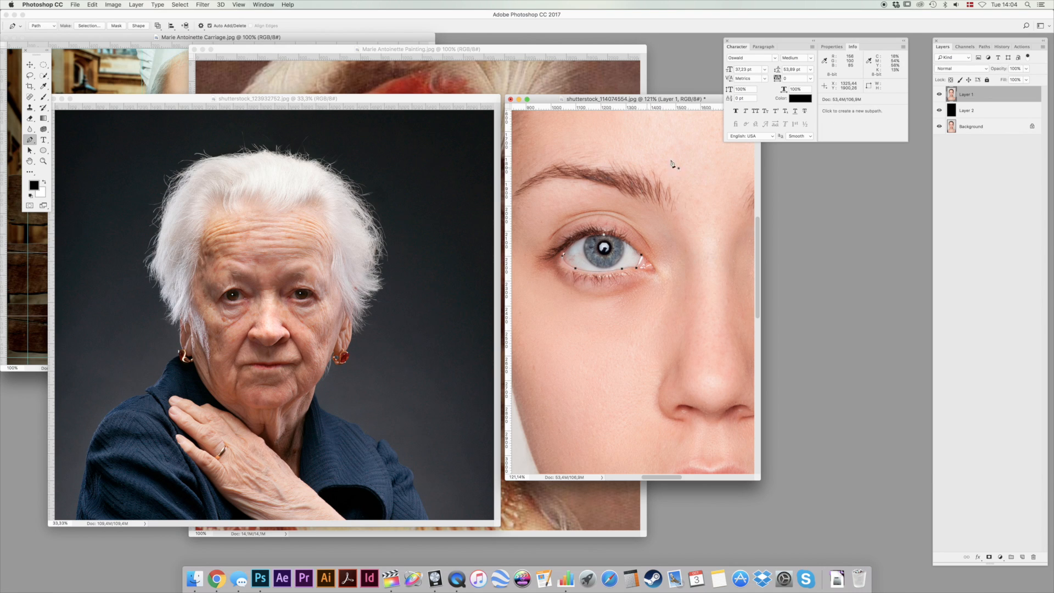
Cut the eyeball inside the work path onto its own layer and move it down onto the cheek below the socket.
click(983, 46)
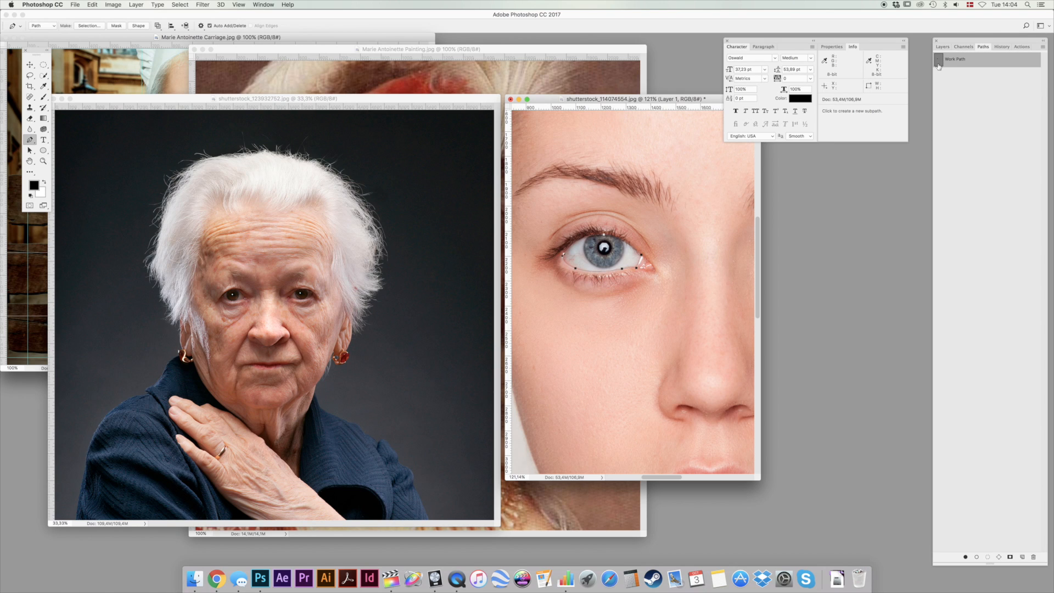
super+click(943, 62)
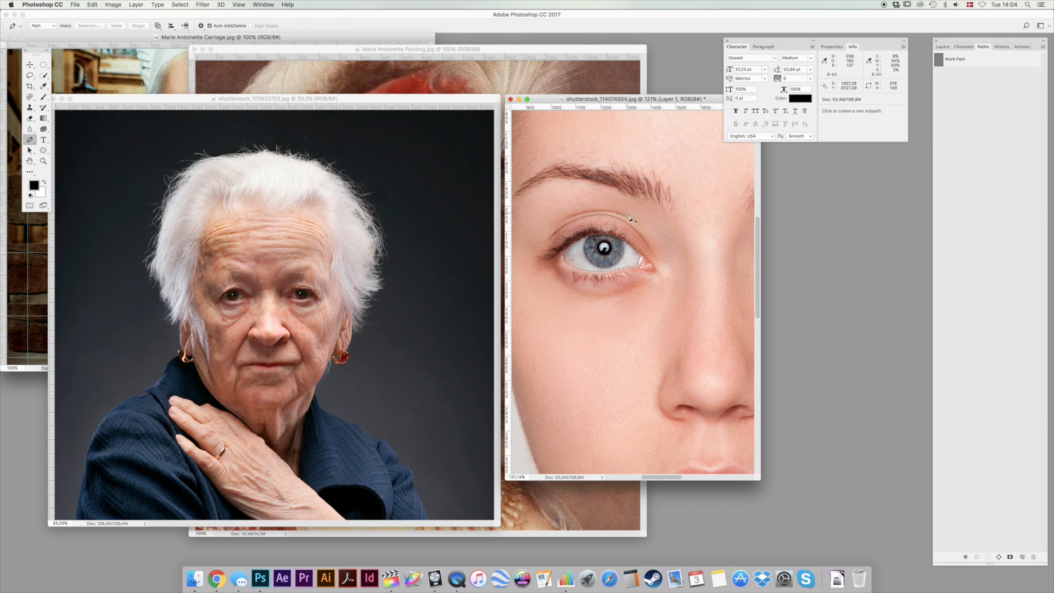
key(m)
right_click(591, 251)
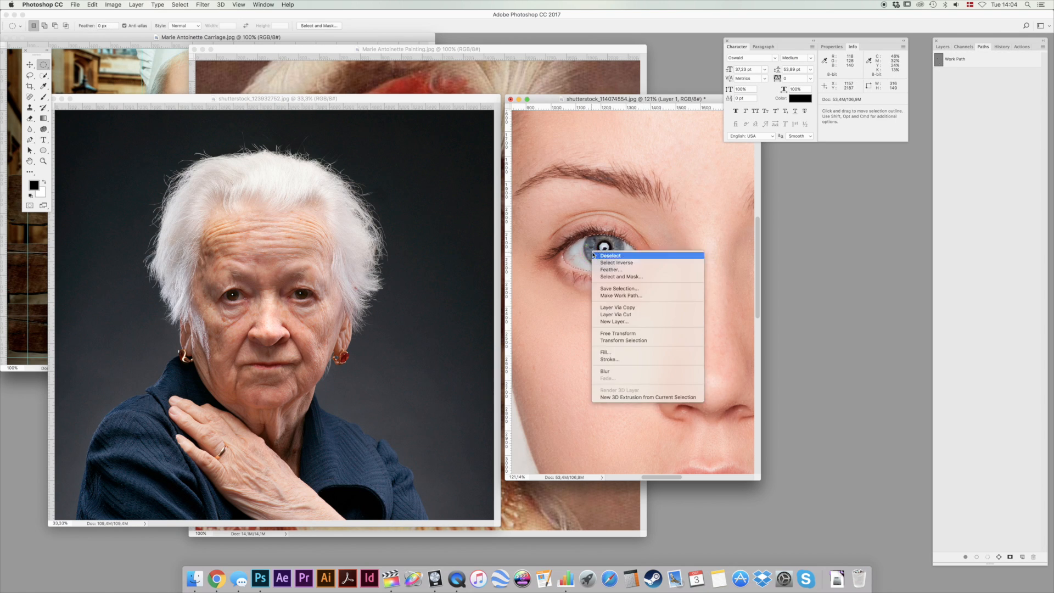
click(622, 316)
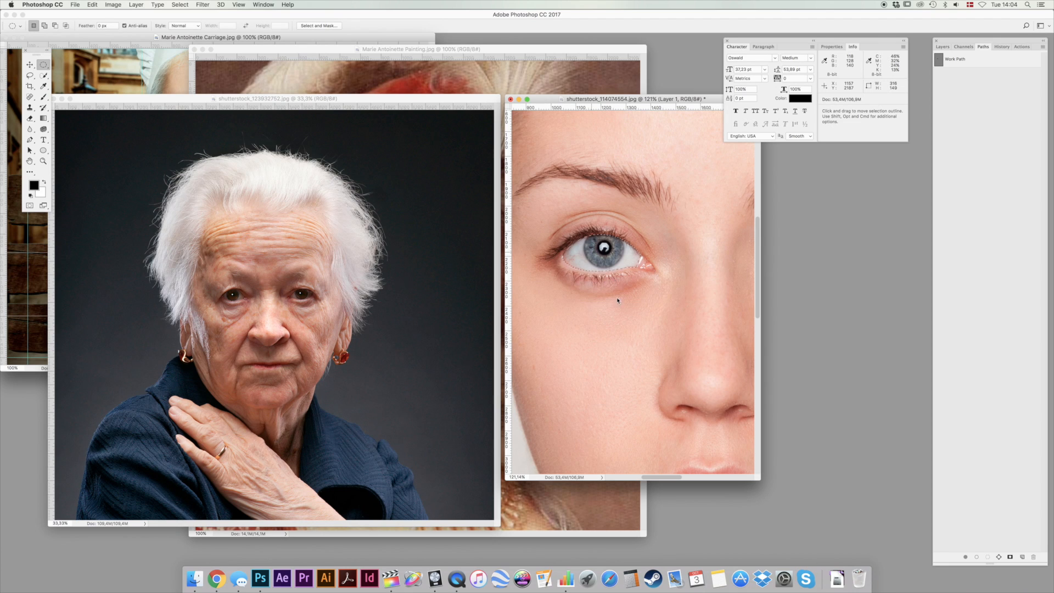
click(943, 47)
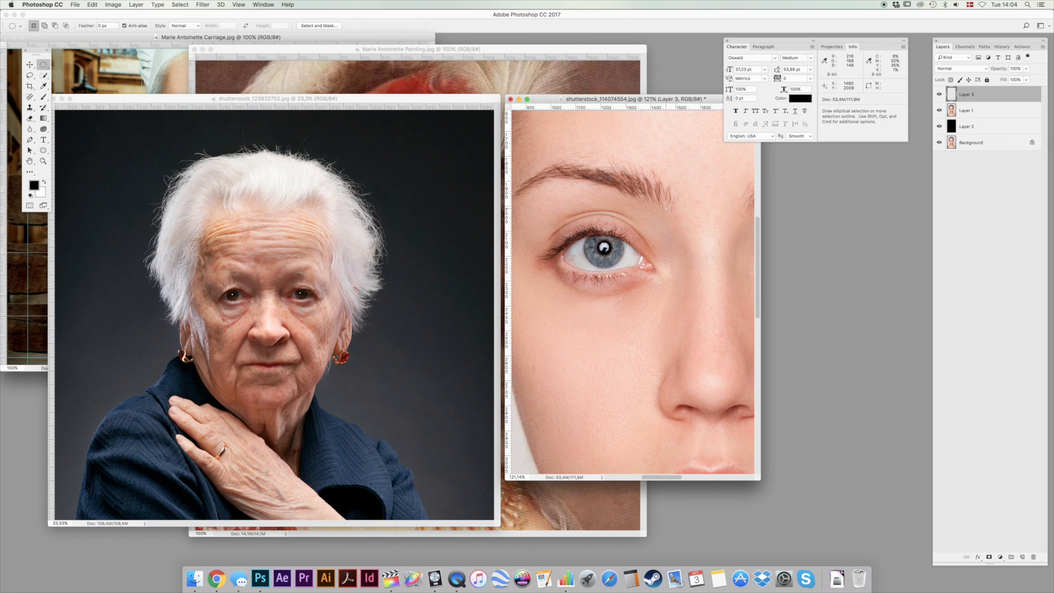
key(v)
drag(638, 290, 652, 326)
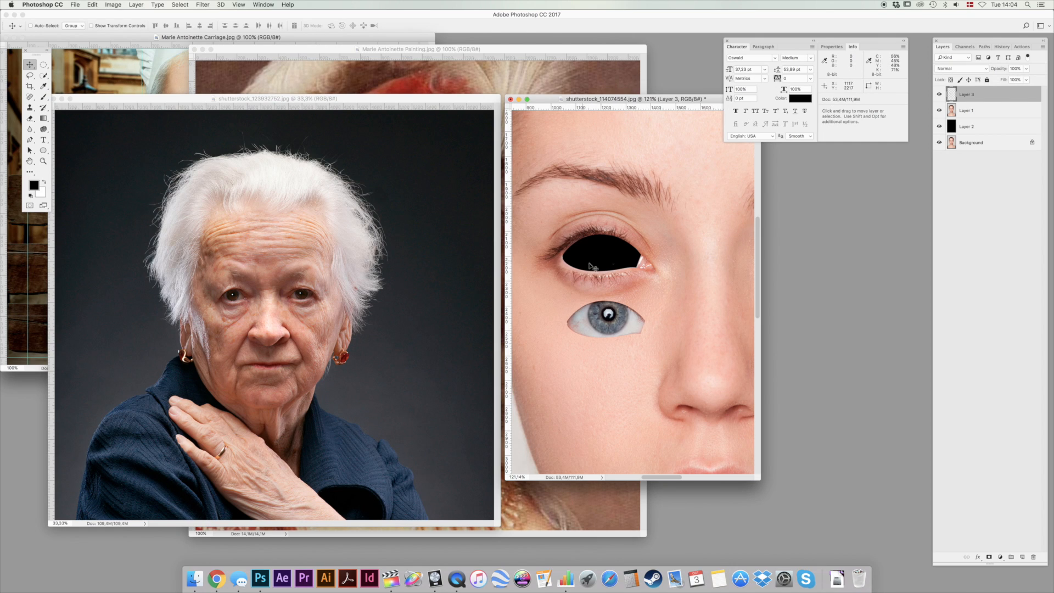
Select the iris with a circular marquee and copy it to a new layer beside the eye.
key(super)
key(m)
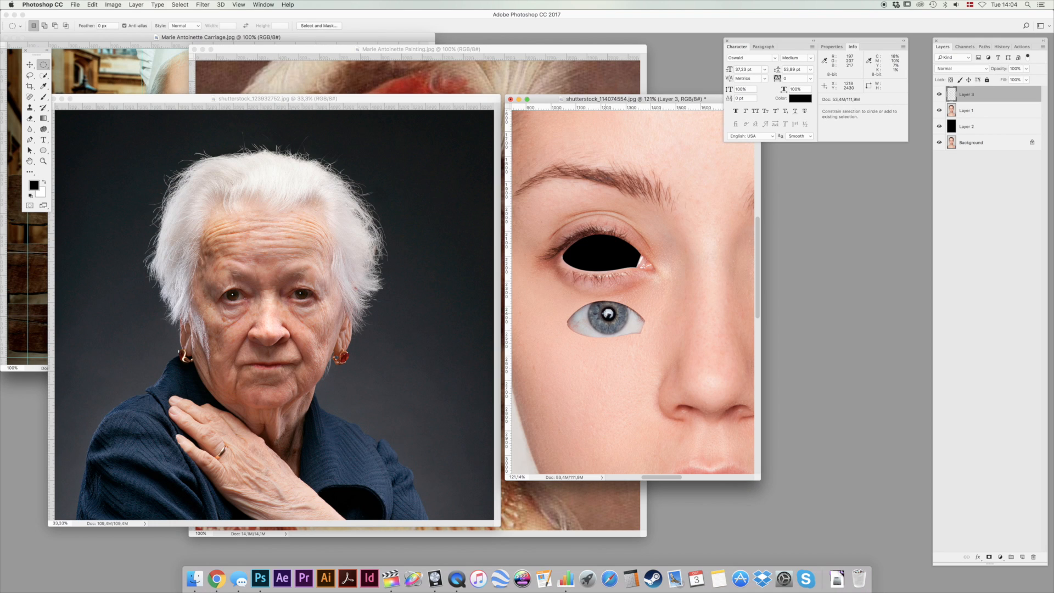
drag(589, 299, 630, 342)
drag(603, 324, 681, 246)
key(super+j)
key(v)
Duplicate the separate iris layer and rotate the copy upside down.
key(super+j)
key(super+t)
drag(711, 197, 637, 330)
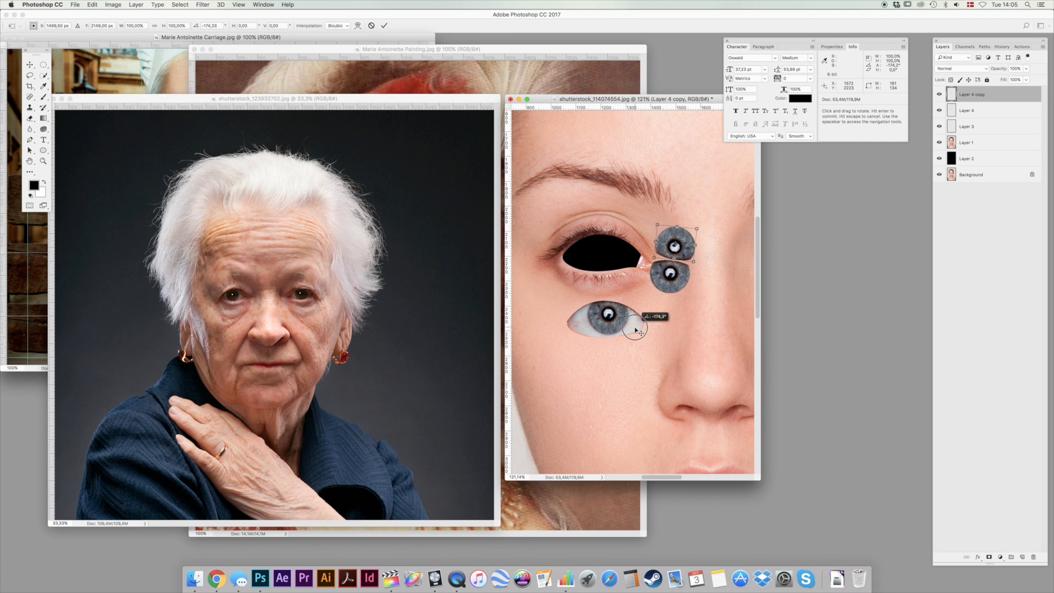
key(Return)
Align the rotated iris copy with the original iris to form a full circle, keeping its opacity at 100%.
mouse_move(689, 246)
mouse_down()
mouse_move(685, 269)
mouse_move(690, 245)
mouse_up()
key(5)
key(0)
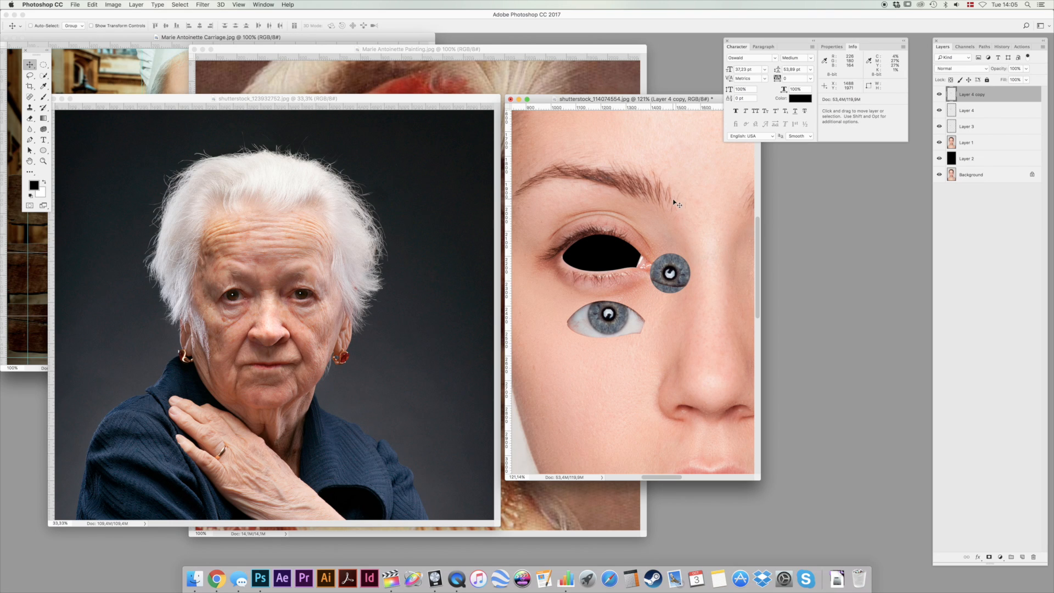
Blend the seam of the iris copy with a smaller soft Eraser at 100% opacity.
key(e)
right_click(685, 308)
click(753, 324)
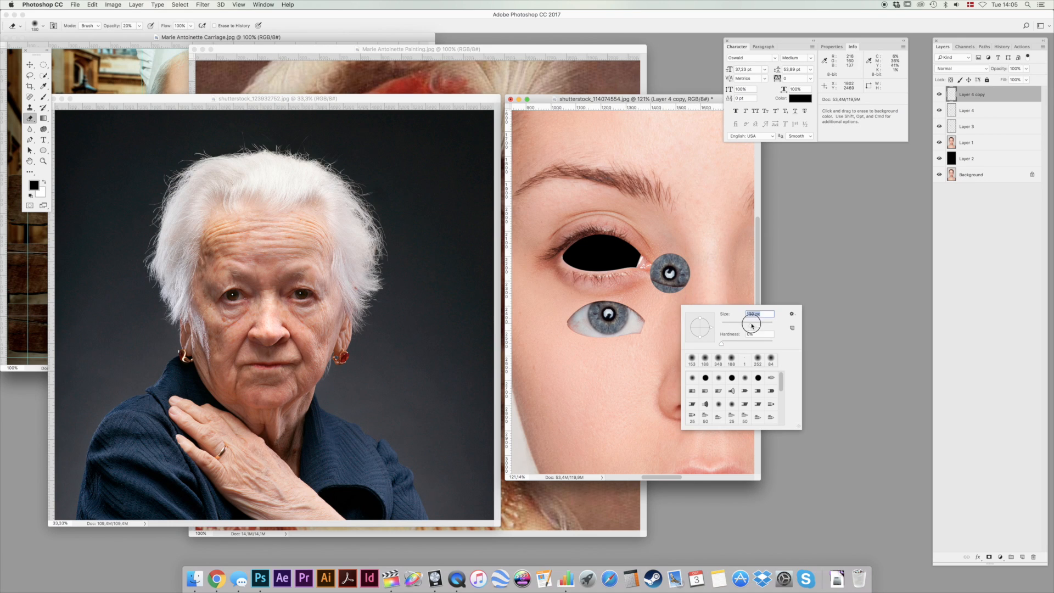
click(629, 100)
key(0)
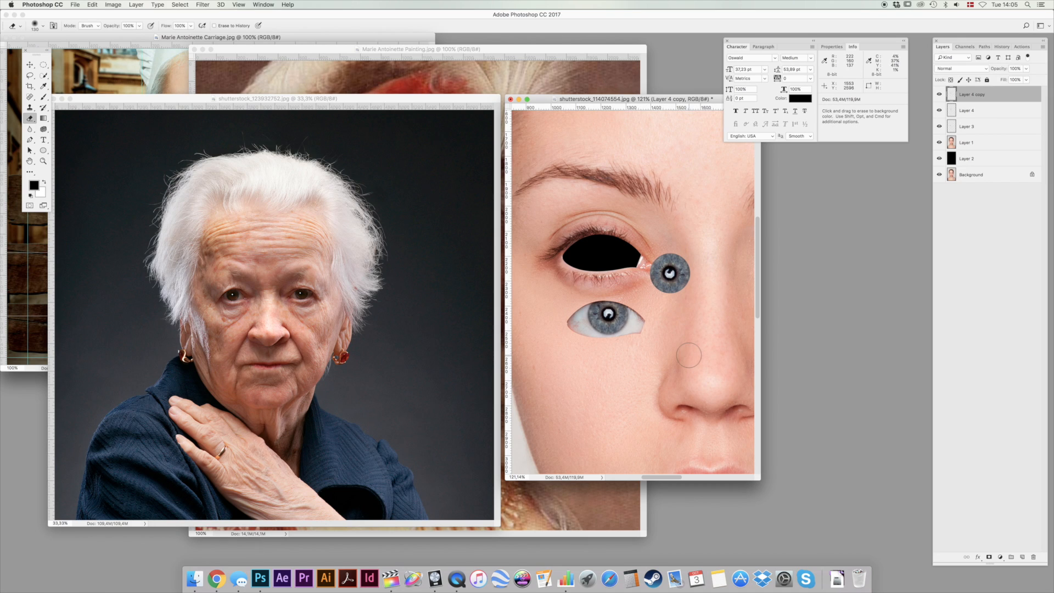
Merge the two iris layers into one and fill a circular selection over the pupil with black.
super+click(988, 110)
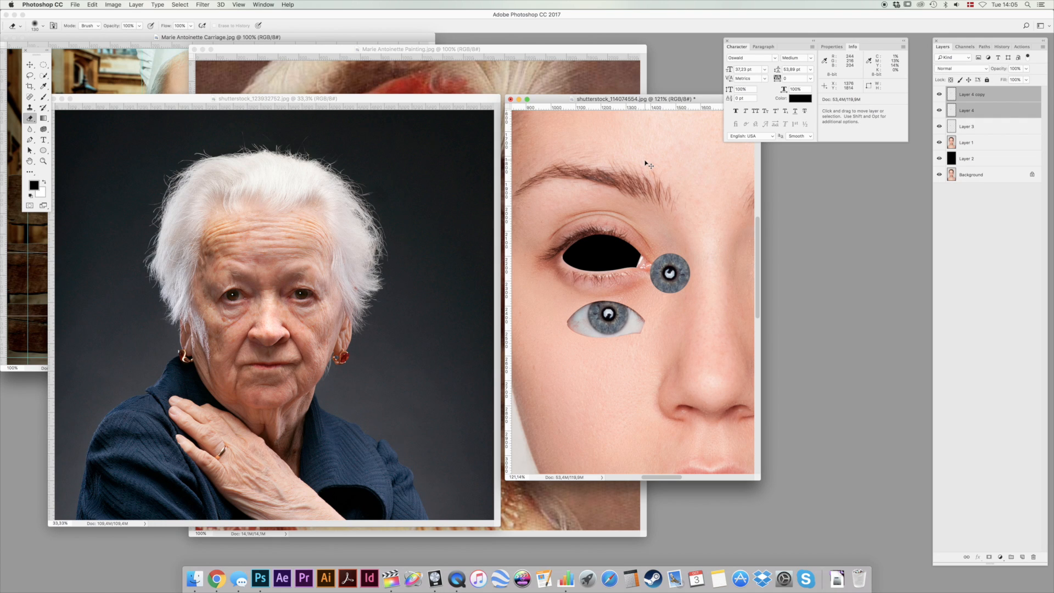
key(super+e)
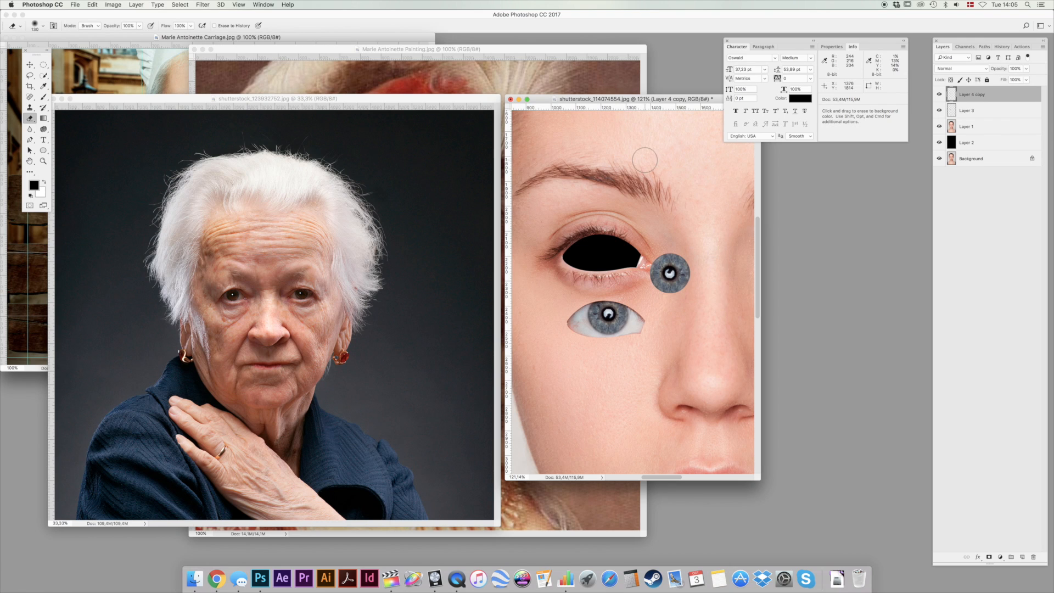
mouse_move(665, 278)
mouse_down()
mouse_move(687, 239)
mouse_move(689, 277)
mouse_move(678, 272)
mouse_up()
key(m)
key(b)
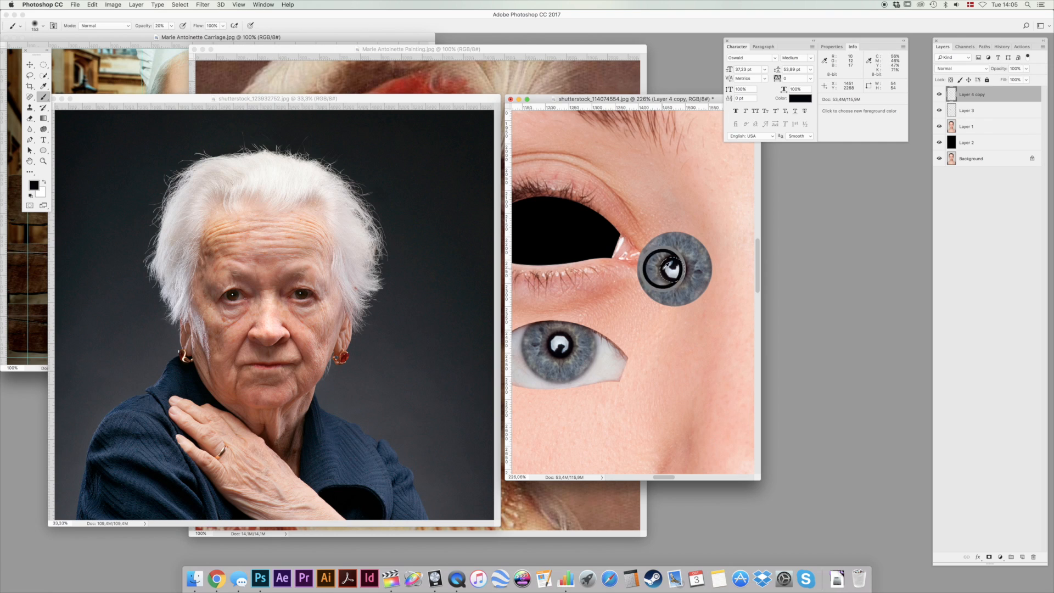
key(alt+BackSpace)
key(super+d)
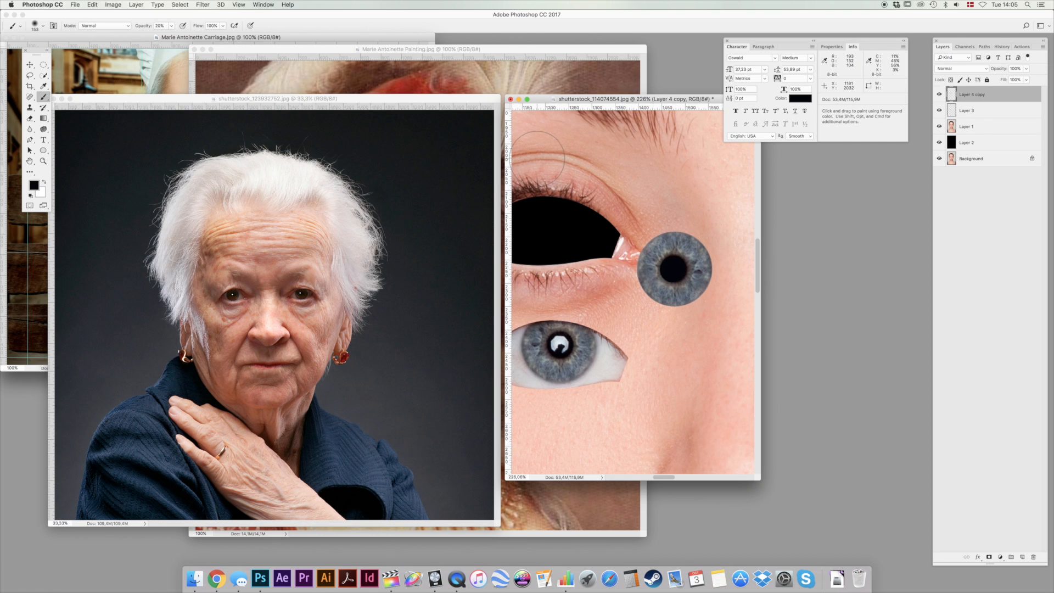
Add a new layer and fill a small circular selection on the pupil's upper left with white as a highlight.
key(super+shift+alt+n)
key(m)
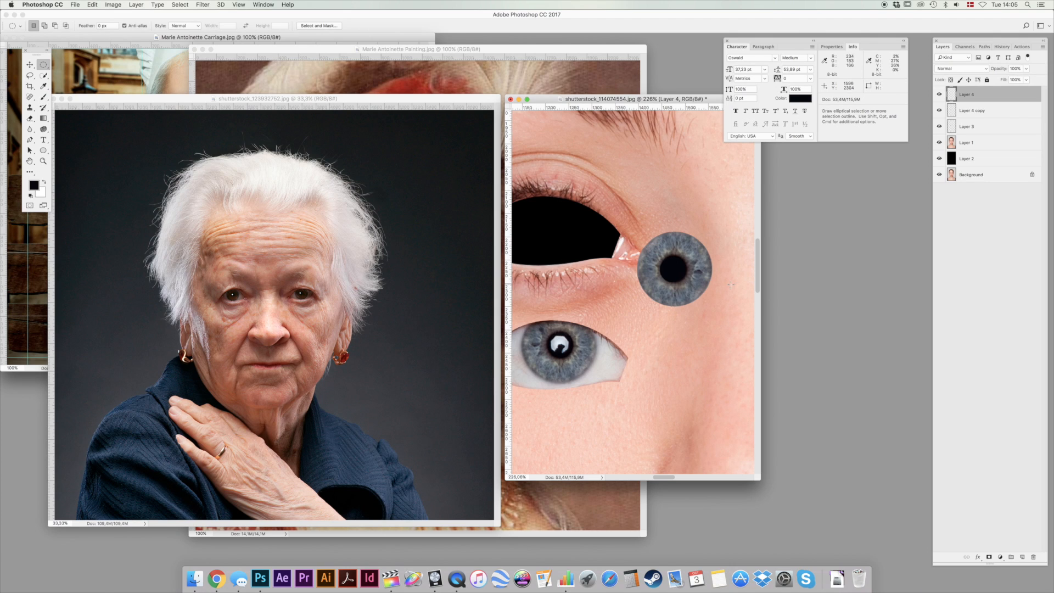
drag(665, 257, 674, 269)
drag(671, 263, 669, 266)
key(x)
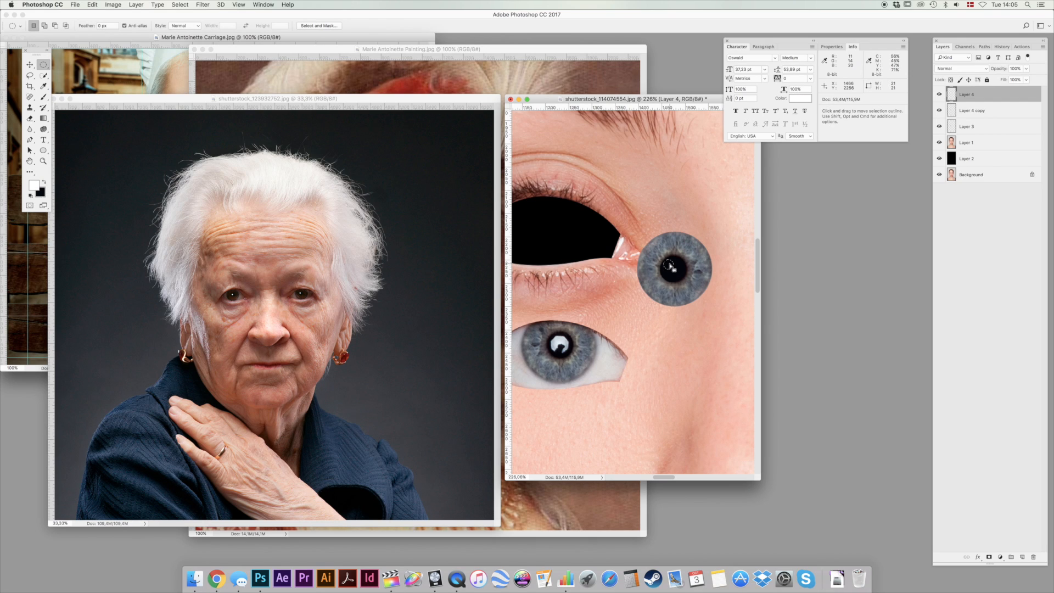
key(alt+BackSpace)
Apply the Blur filter to the white highlight and lower its layer opacity to 80%.
click(203, 5)
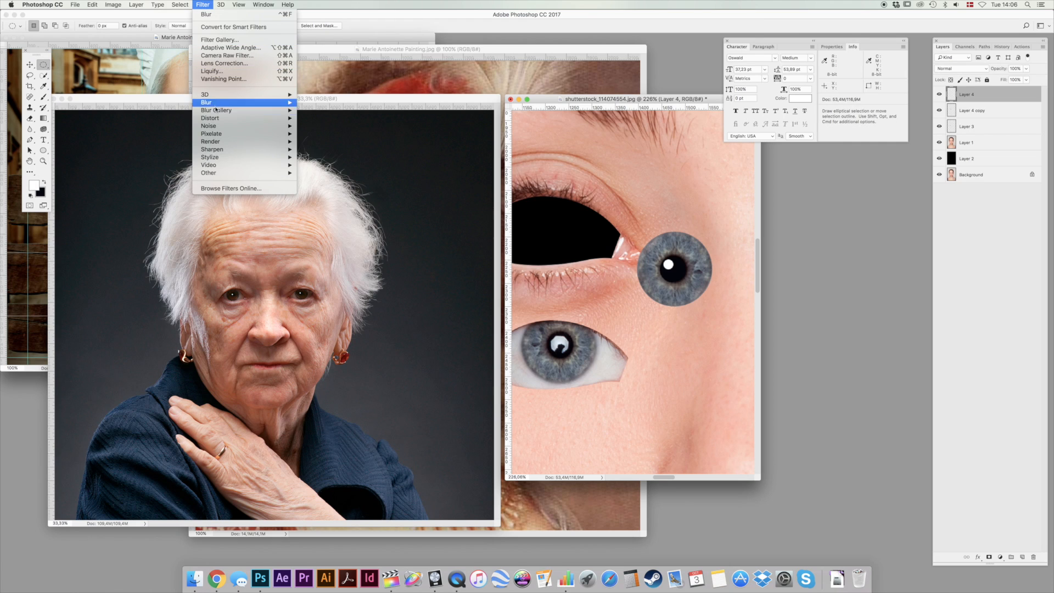
mouse_move(207, 103)
click(312, 111)
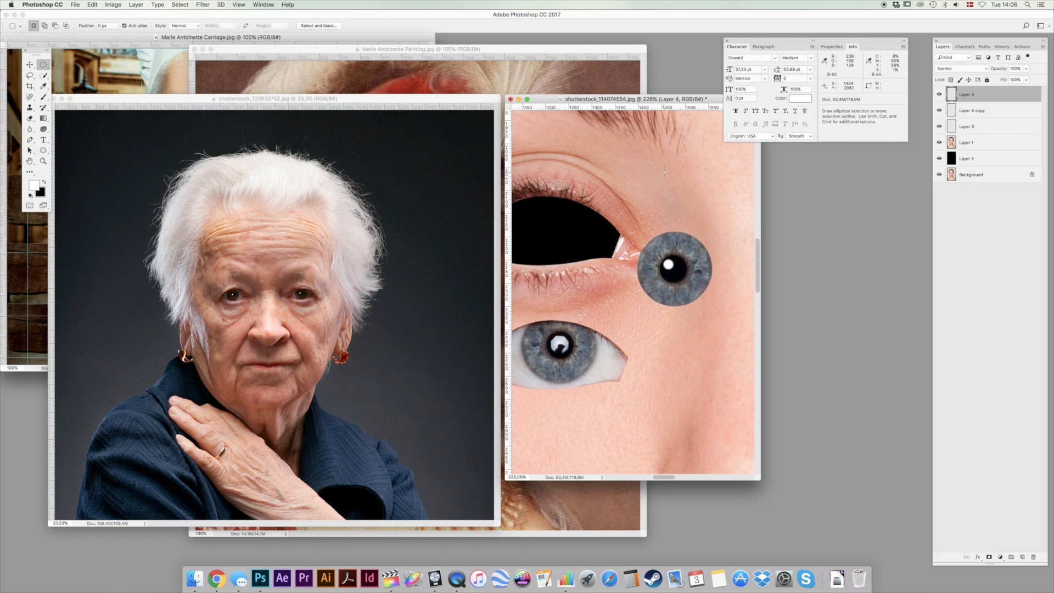
key(v)
key(9)
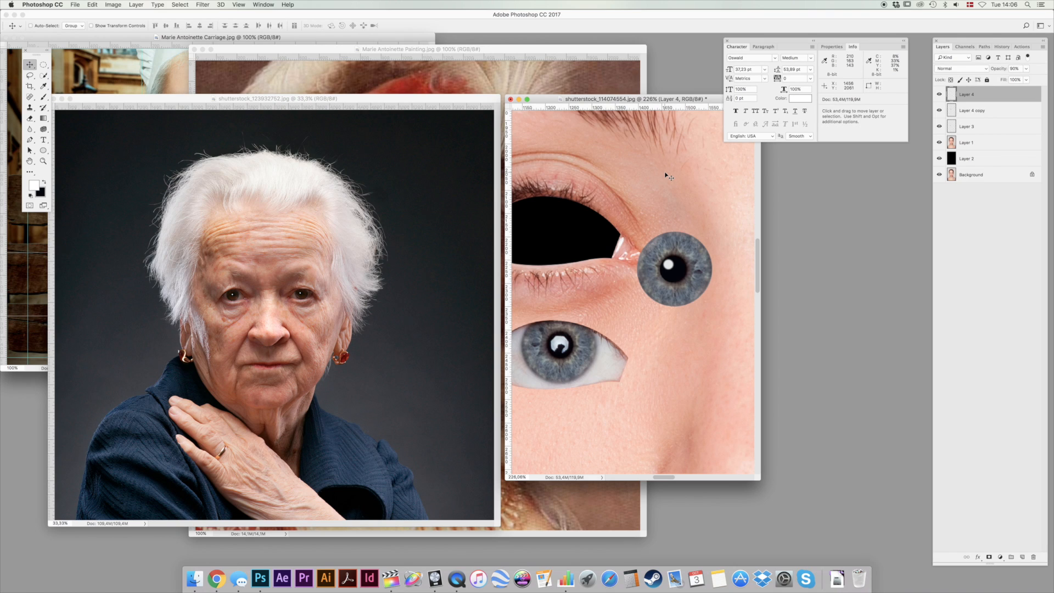
key(8)
Soften the outer edge of the iris on Layer 4 copy with a 54 px Eraser at 0% hardness.
key(alt+bracketleft)
key(e)
right_click(680, 193)
drag(746, 204, 743, 206)
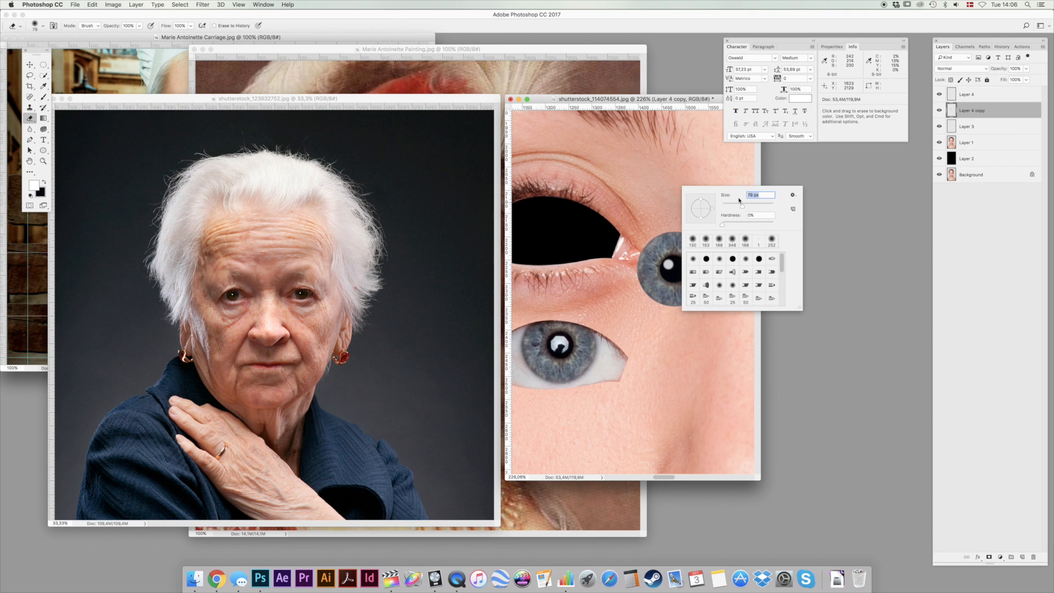
key(Return)
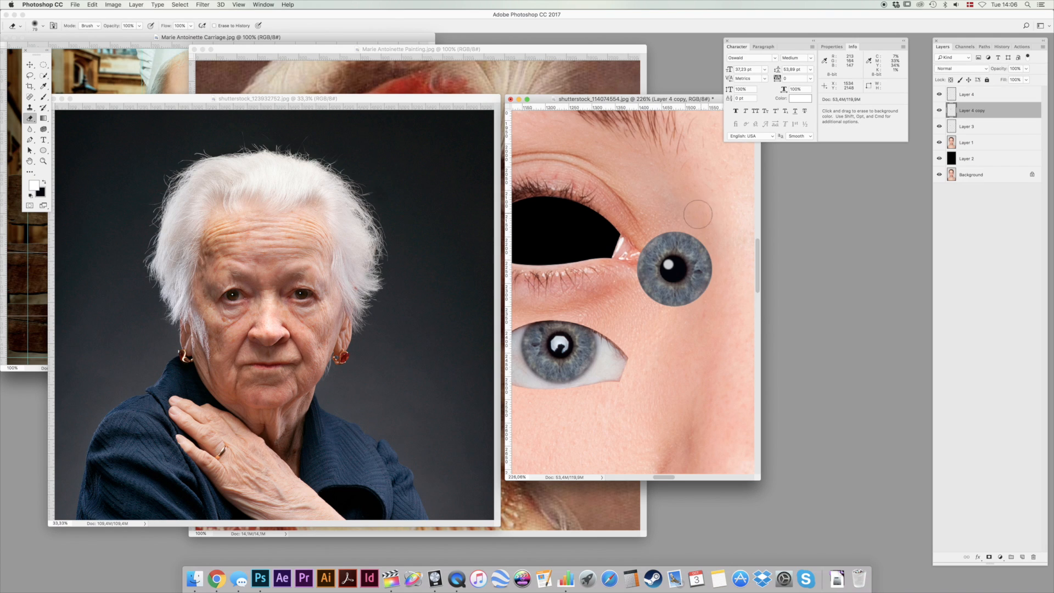
right_click(655, 192)
drag(710, 205, 705, 205)
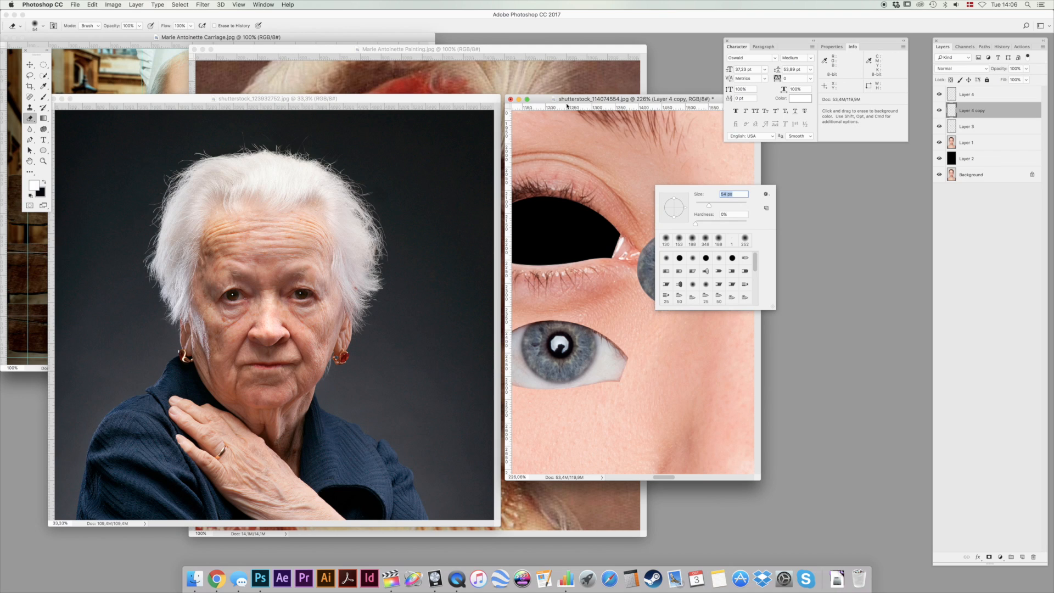
key(Return)
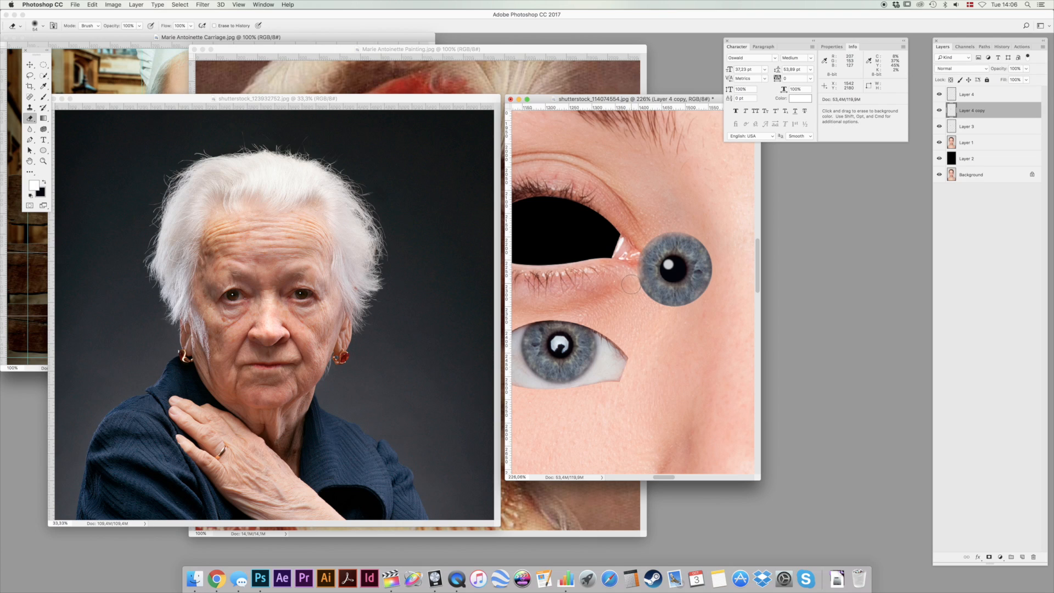
mouse_move(677, 314)
mouse_down()
mouse_move(710, 303)
mouse_move(717, 274)
mouse_move(707, 238)
mouse_move(694, 225)
mouse_move(719, 259)
mouse_move(712, 296)
mouse_move(693, 313)
mouse_move(721, 288)
mouse_move(689, 316)
mouse_move(653, 315)
mouse_move(623, 279)
mouse_move(654, 314)
mouse_move(682, 318)
mouse_move(656, 315)
mouse_move(626, 283)
mouse_move(638, 230)
mouse_move(655, 220)
mouse_move(625, 262)
mouse_move(668, 220)
mouse_move(698, 227)
mouse_move(667, 220)
mouse_move(697, 224)
mouse_move(720, 263)
mouse_up()
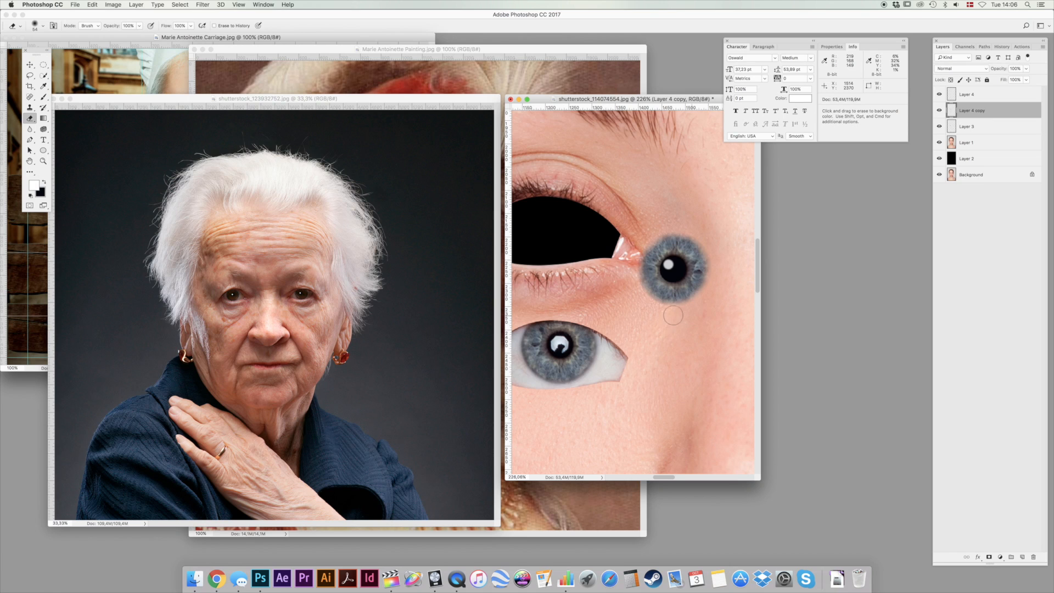
View the portrait at 100% and rename the iris layer, Layer 4 copy, as Pupil.
click(43, 161)
key(super+1)
click(30, 64)
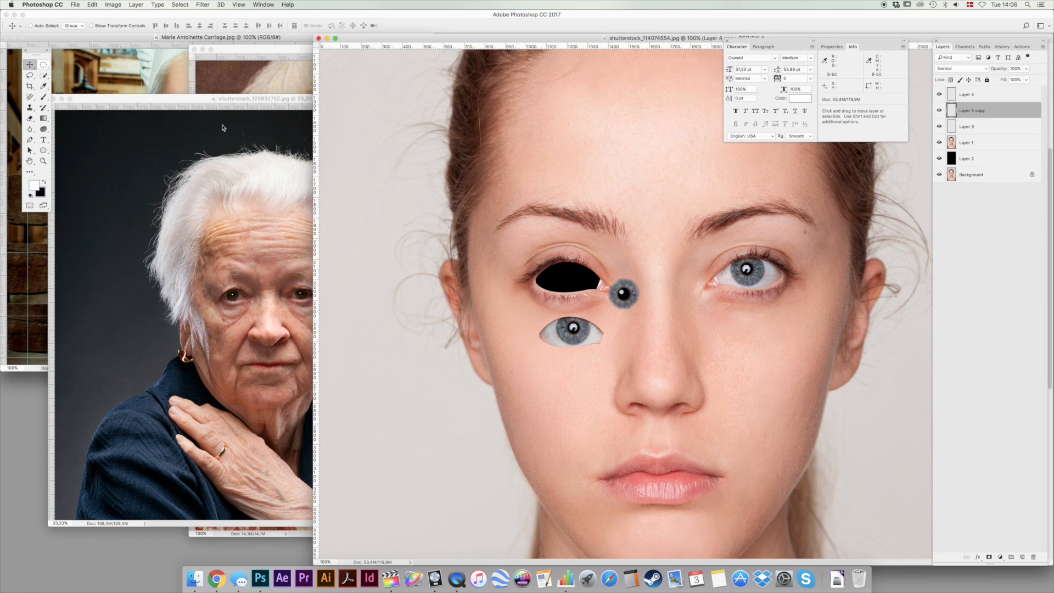
double_click(972, 110)
key(BackSpace)
key(Return)
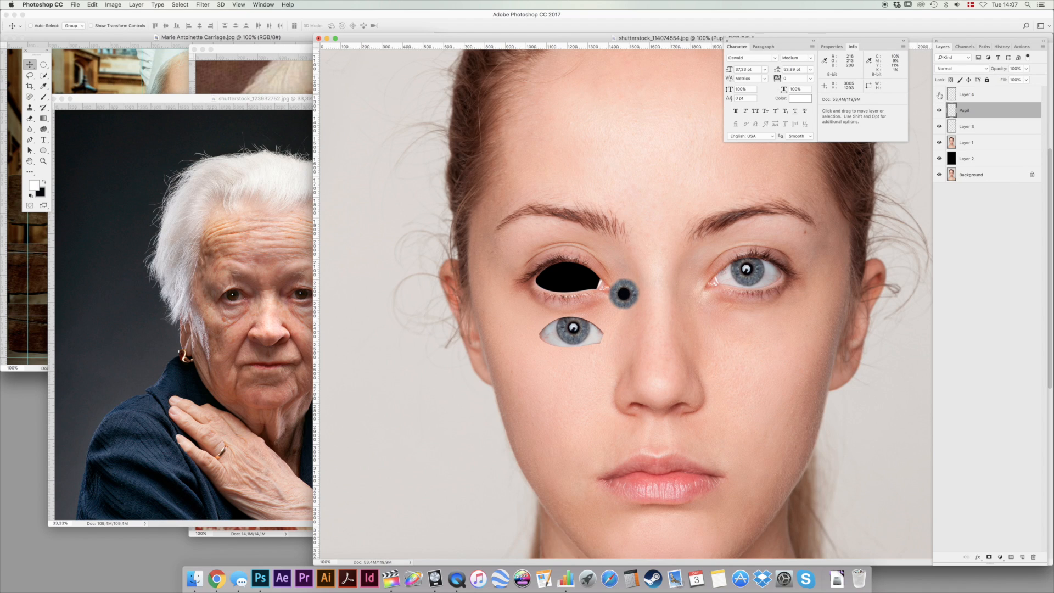
Rename Layer 4 as Highlight and set its opacity to 100%.
double_click(965, 95)
text(Highlight)
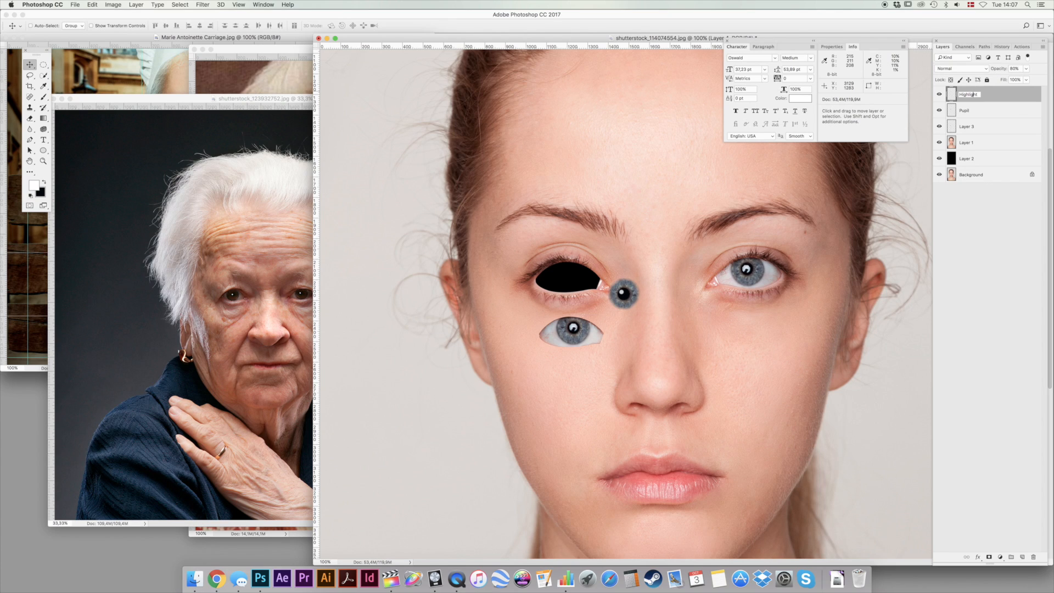
key(Return)
key(0)
Link the Highlight and Pupil layers and move them together above the empty eye opening, beside the eyebrow.
shift+click(1003, 110)
right_click(996, 94)
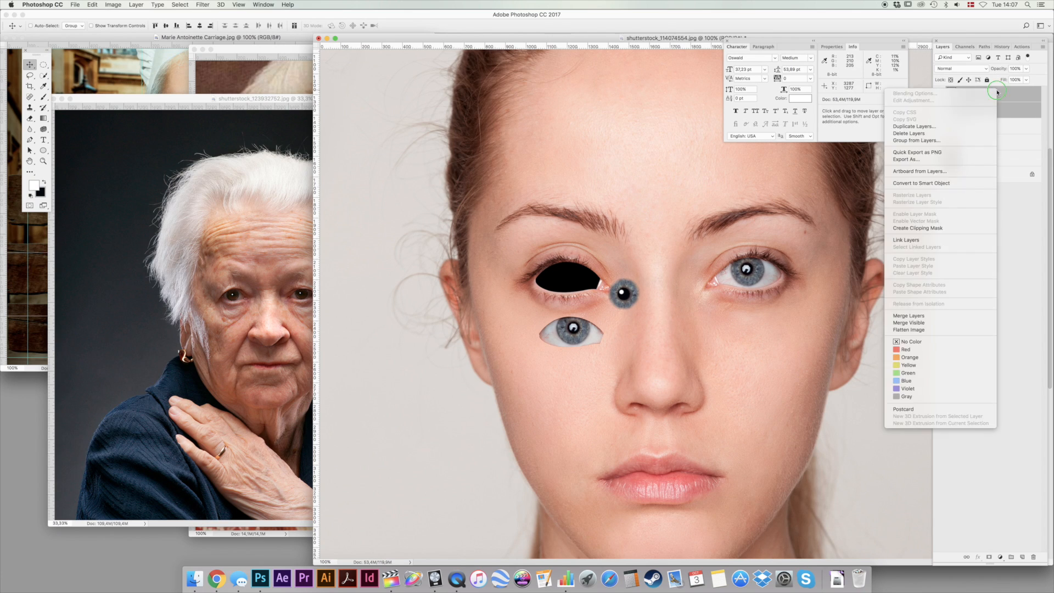
click(922, 240)
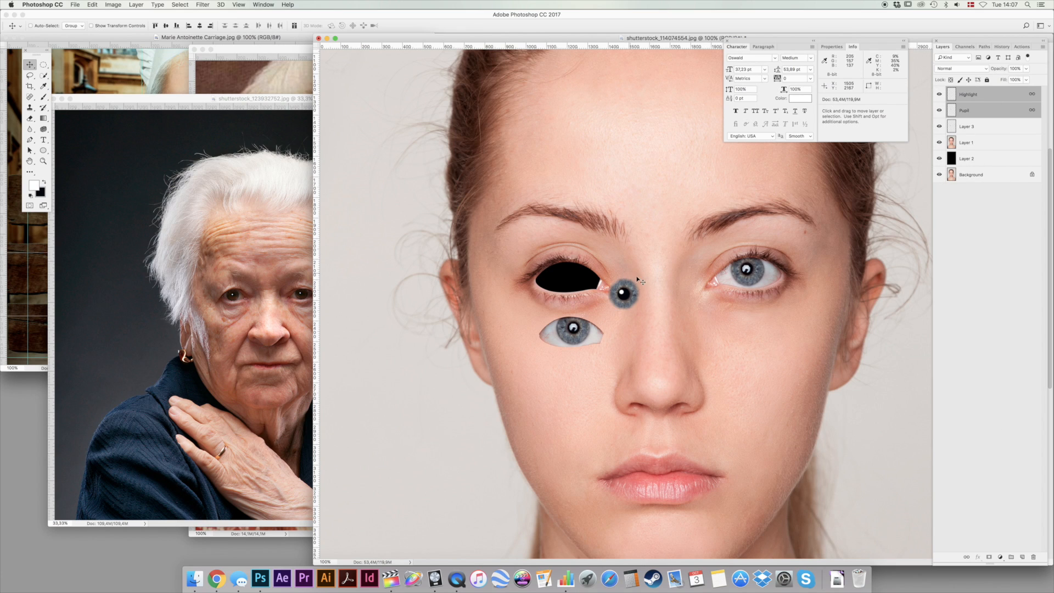
drag(654, 282, 581, 219)
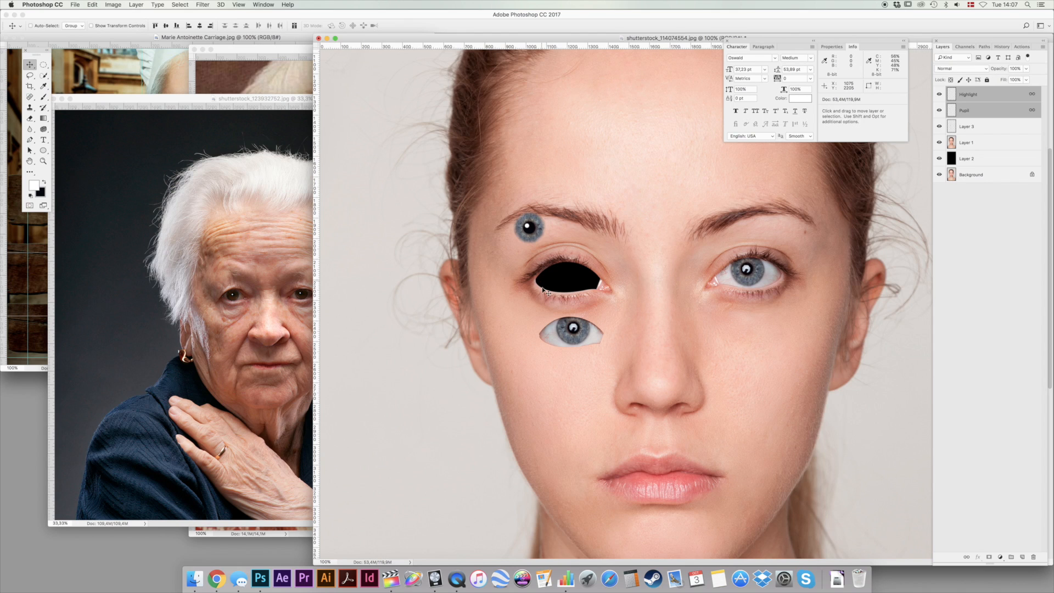
drag(546, 268, 591, 225)
Invert the black fill of Layer 2 to white behind the eye opening.
scroll(741, 232, right, 5)
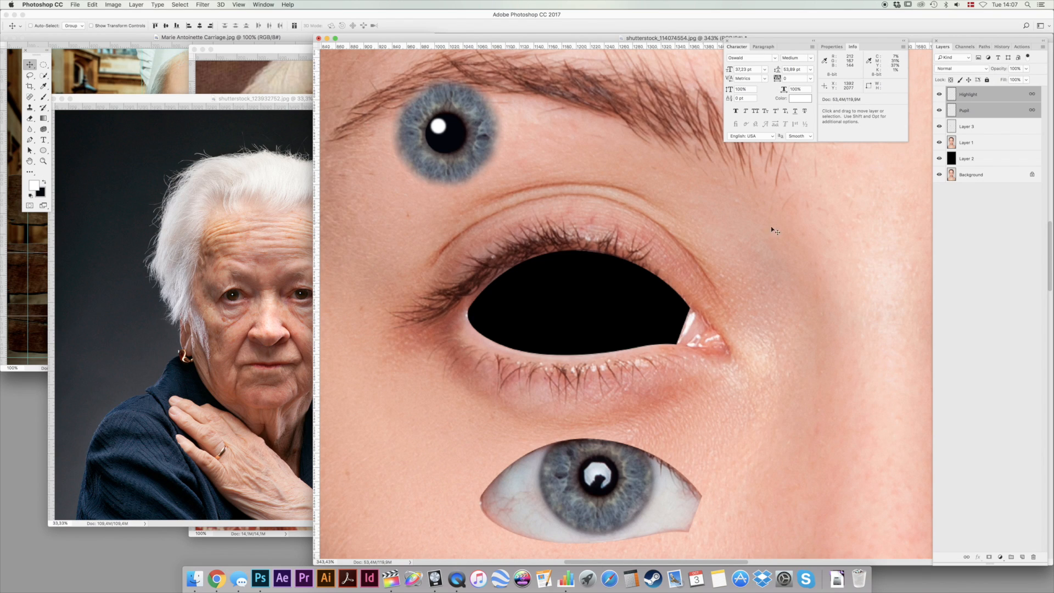
click(987, 160)
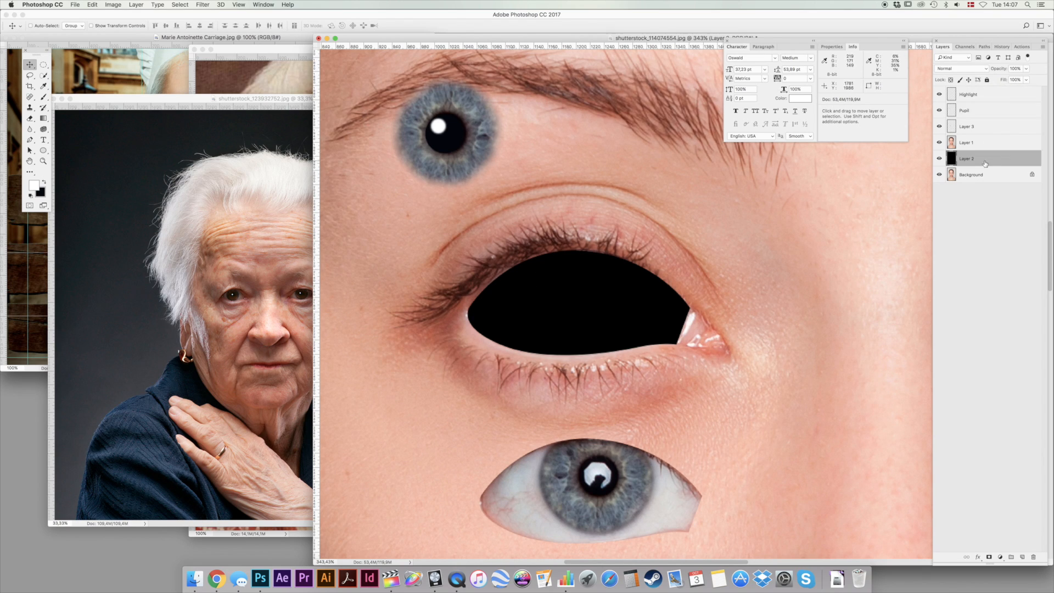
key(super+i)
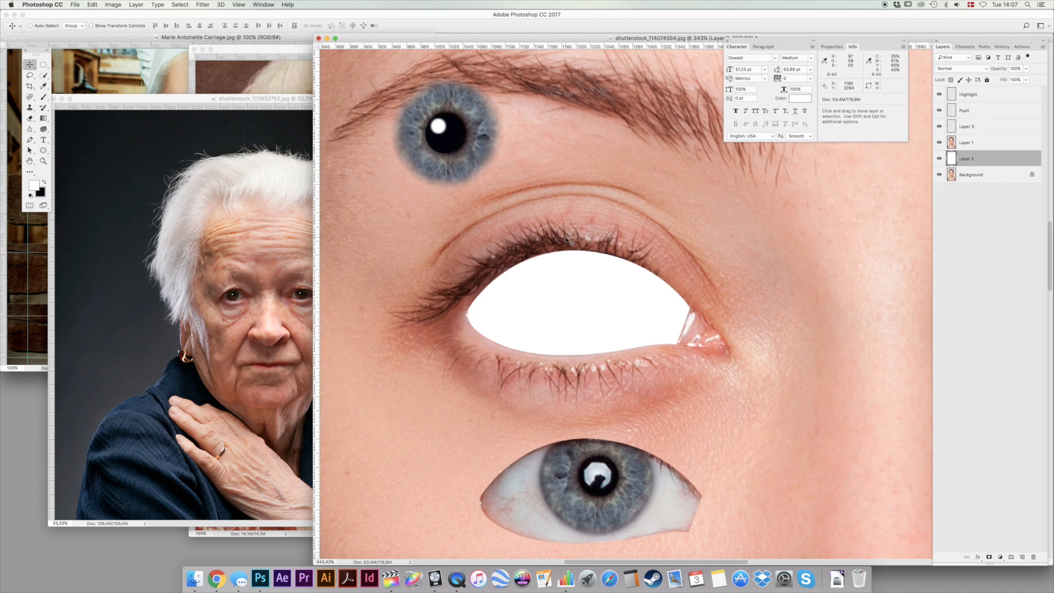
Soften the edge of the eye opening on Layer 1 with the Blur tool, using a 43 px brush at 0% hardness.
super+click(541, 247)
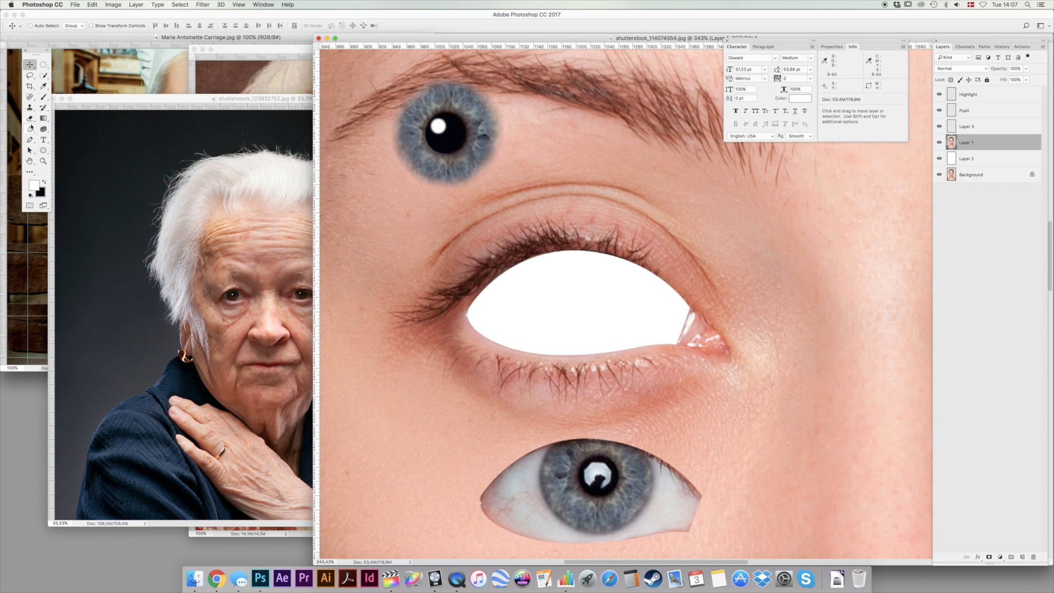
click(29, 125)
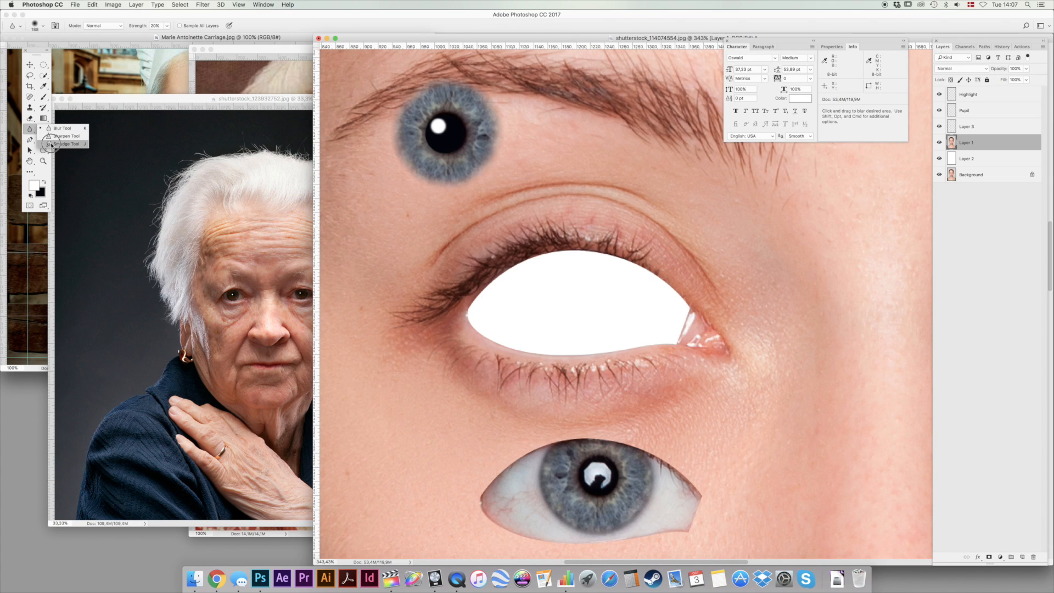
click(58, 151)
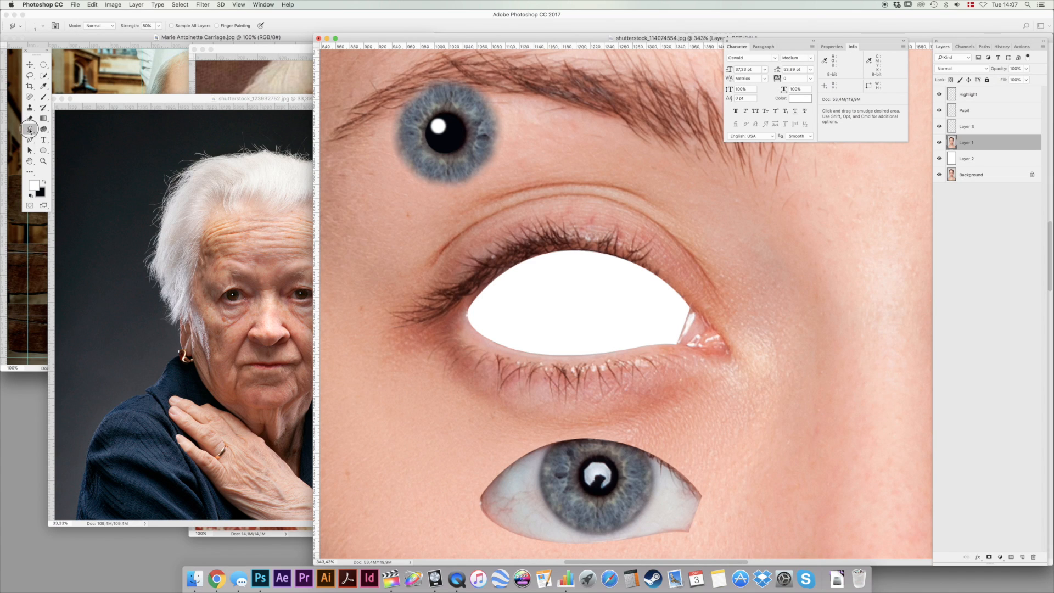
click(29, 129)
click(62, 128)
right_click(537, 280)
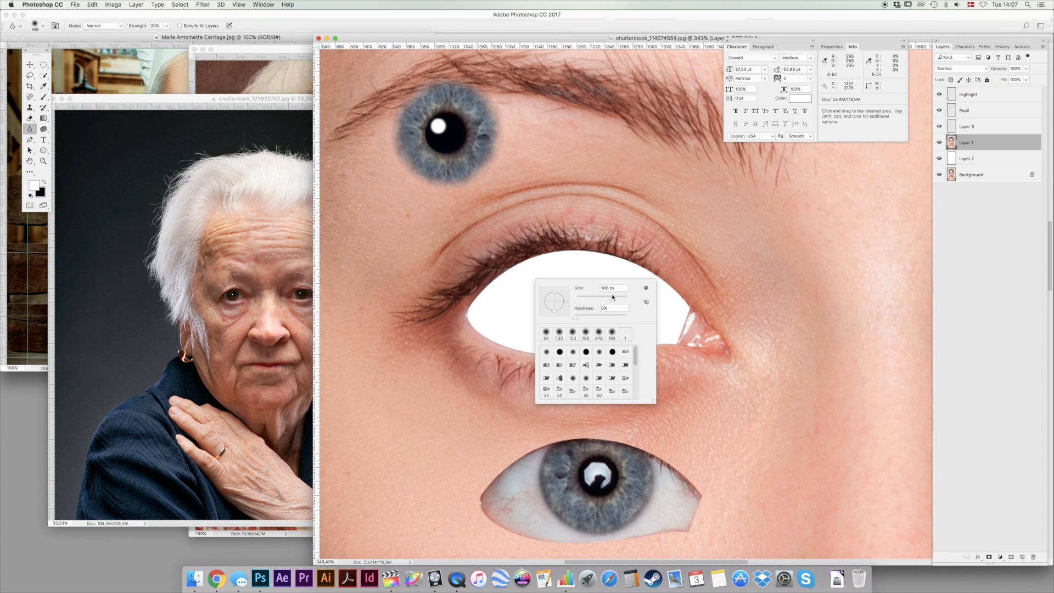
drag(608, 302, 602, 297)
text(73)
key(Return)
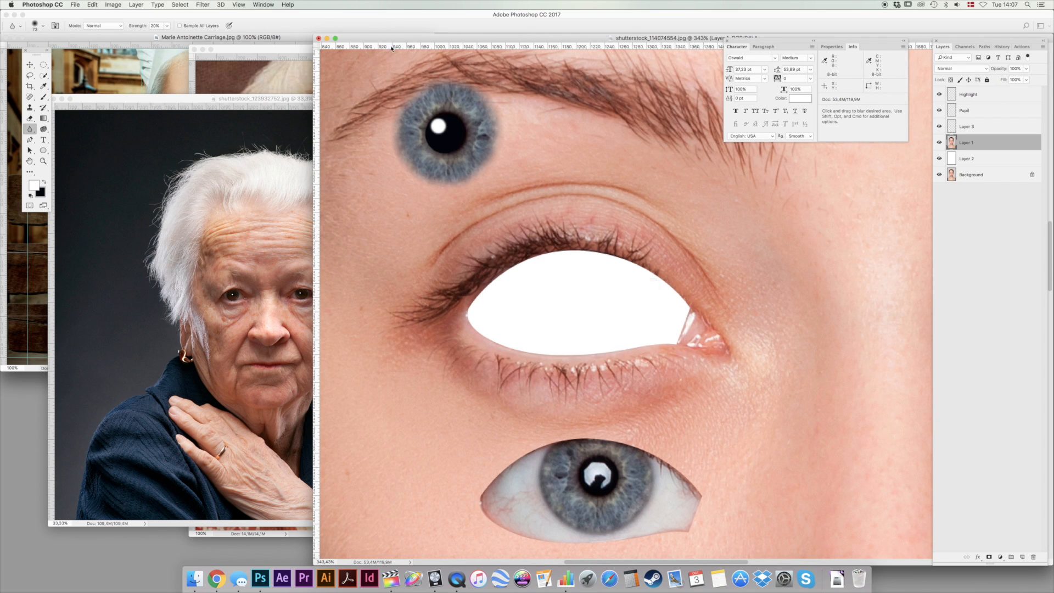
right_click(617, 297)
click(667, 316)
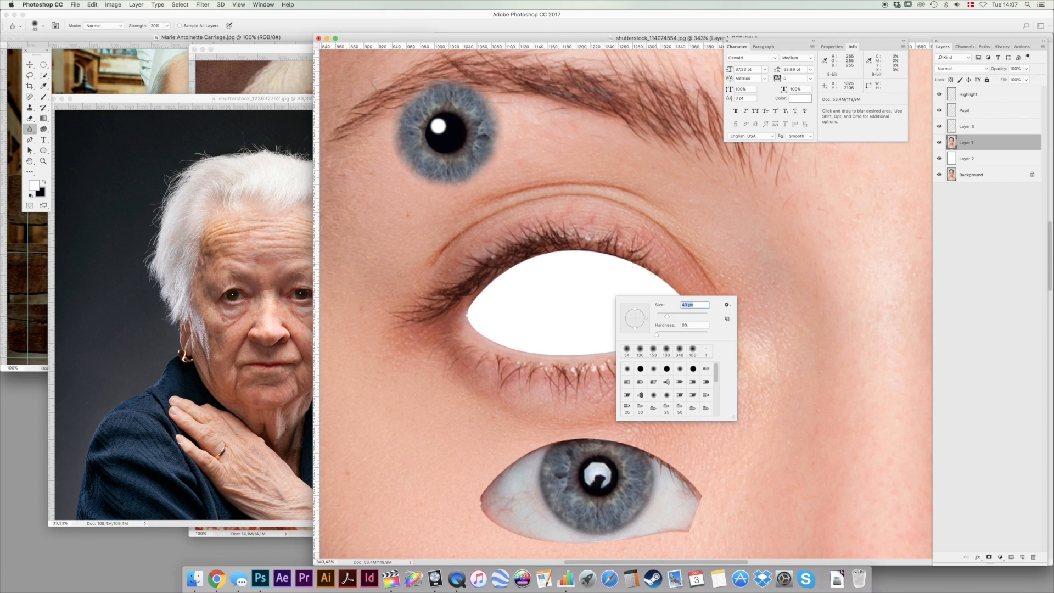
click(542, 40)
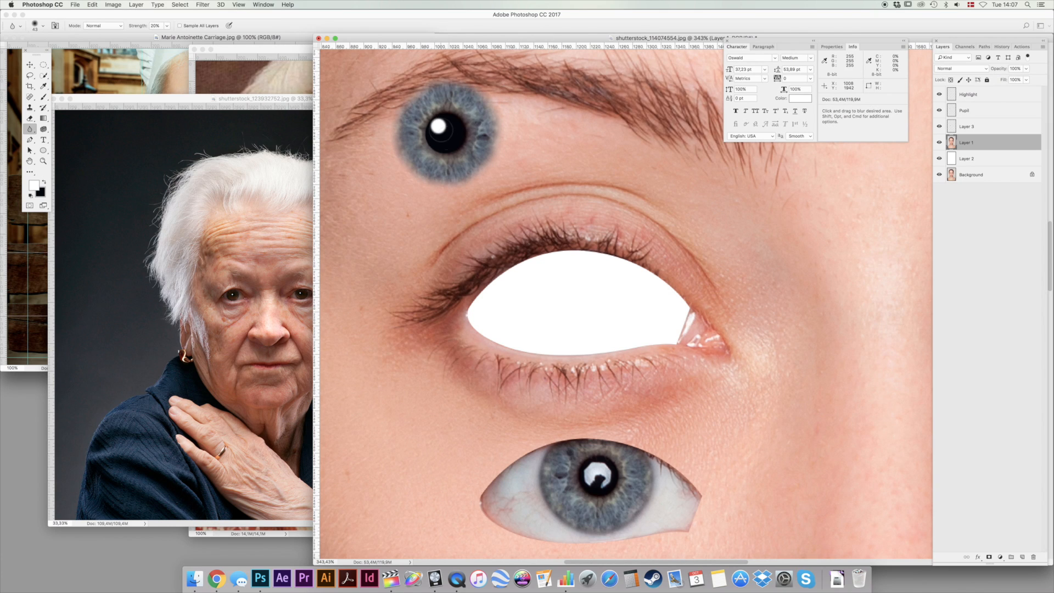
key(4)
mouse_move(609, 343)
mouse_down()
mouse_move(511, 347)
mouse_move(477, 303)
mouse_move(522, 269)
mouse_move(644, 266)
mouse_move(680, 301)
mouse_up()
mouse_move(625, 265)
mouse_down()
mouse_move(686, 308)
mouse_move(670, 344)
mouse_move(682, 324)
mouse_move(639, 345)
mouse_move(674, 337)
mouse_move(563, 352)
mouse_move(509, 347)
mouse_up()
Smudge fine eyelashes from the upper eyelid's edge over the white eye opening with the Smudge tool, and return to 100% view.
right_click(30, 129)
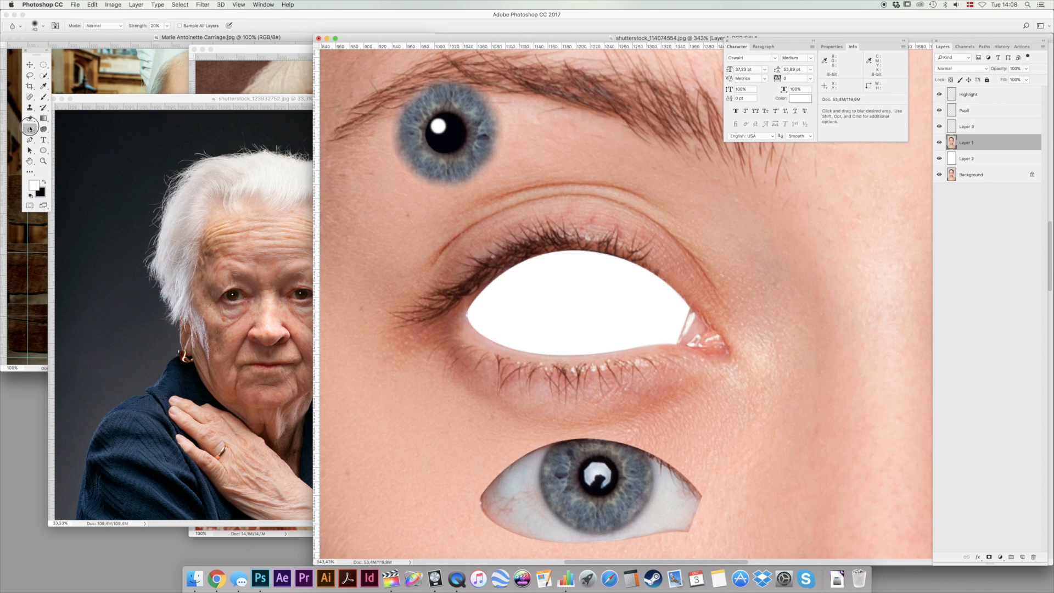
click(60, 150)
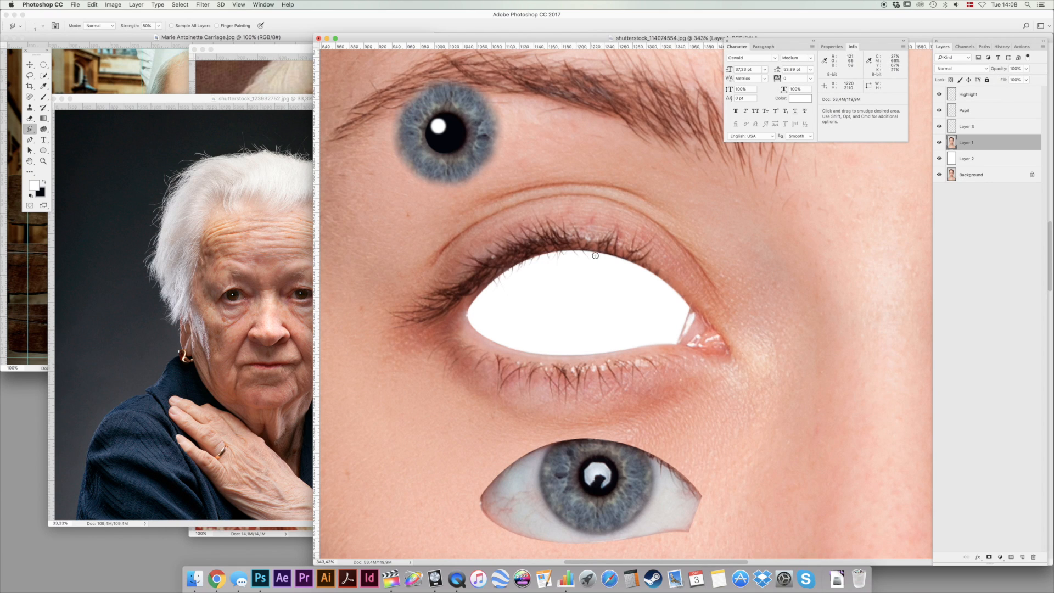
scroll(615, 279, down, 3)
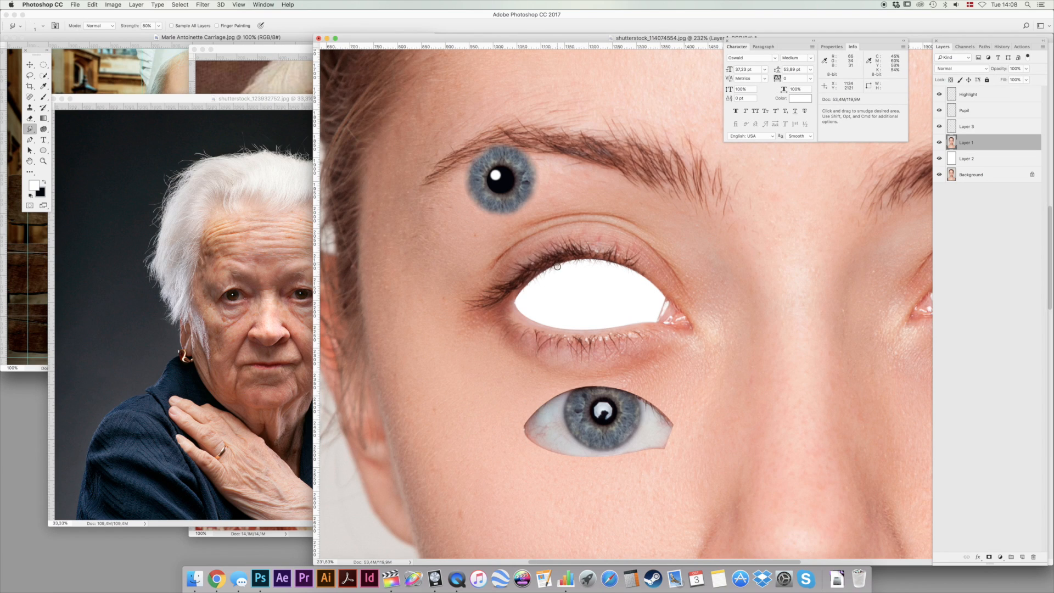
right_click(592, 271)
double_click(663, 278)
text(2)
key(Return)
double_click(43, 161)
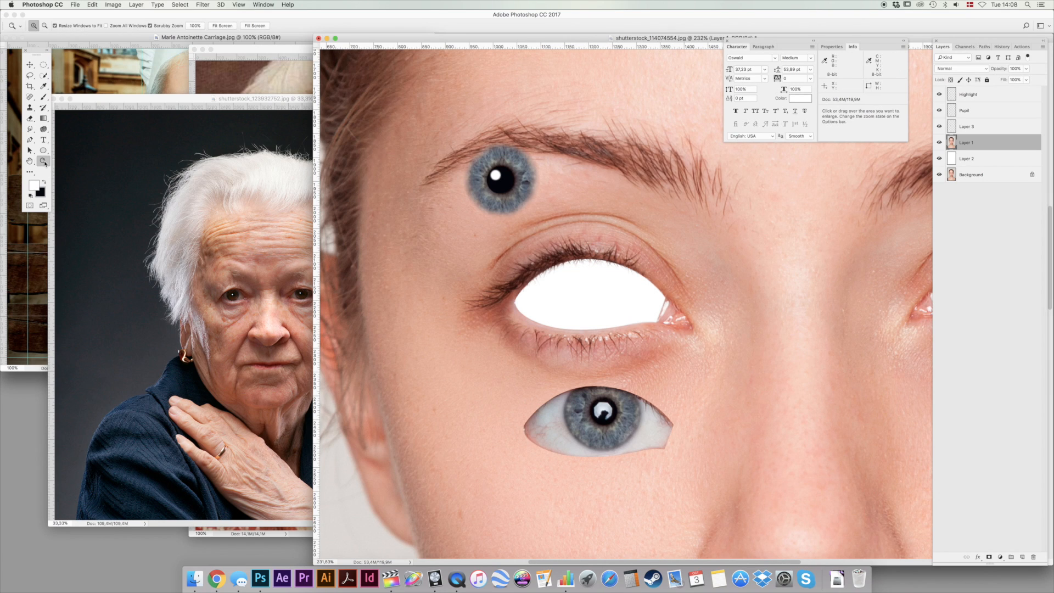
click(30, 64)
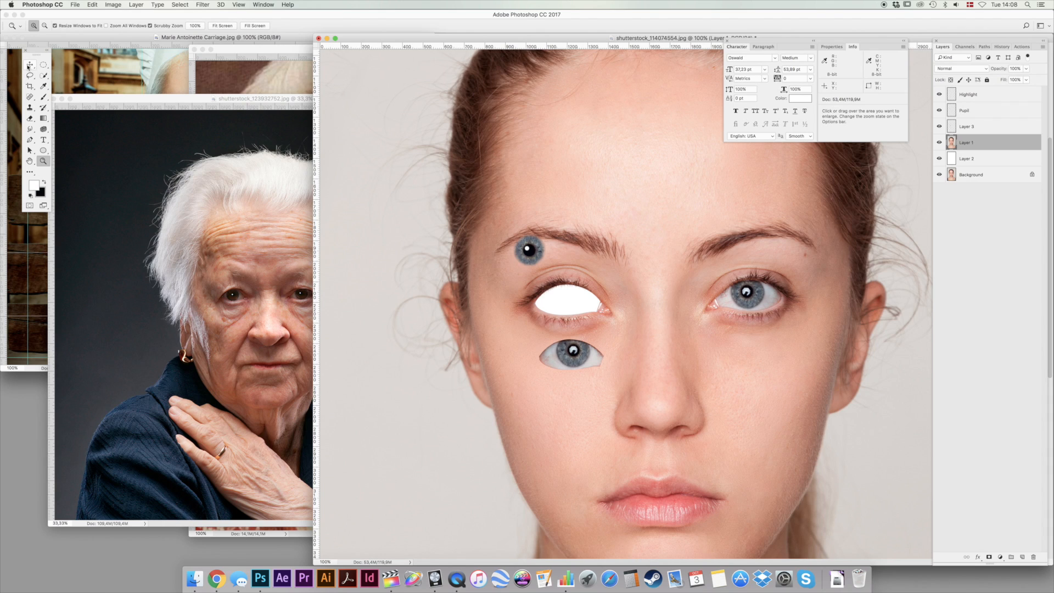
Move the linked Pupil and Highlight layers up onto the forehead, above the eyebrow.
click(530, 252)
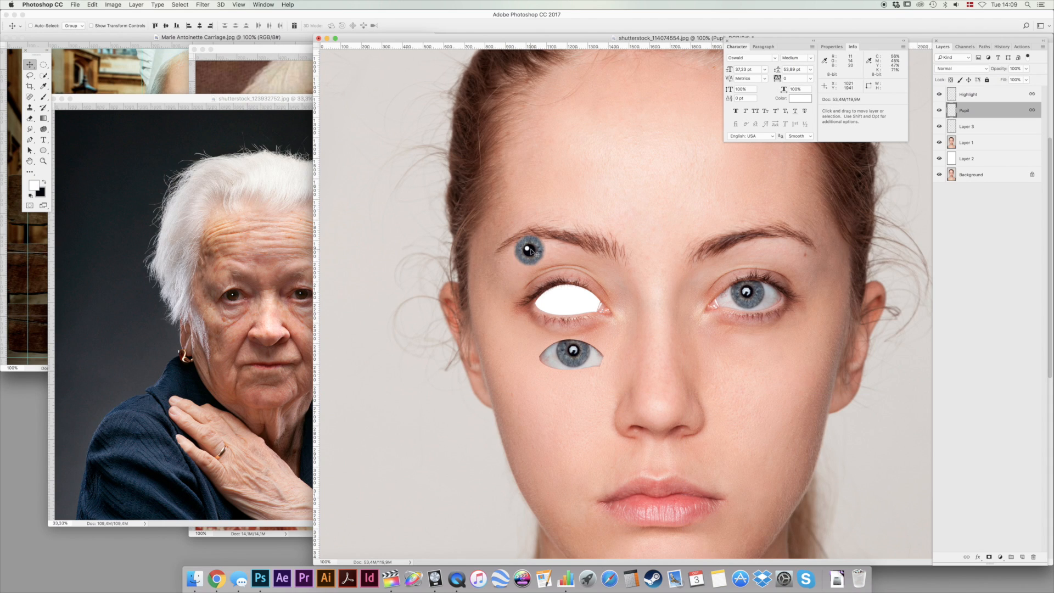
drag(549, 236, 560, 187)
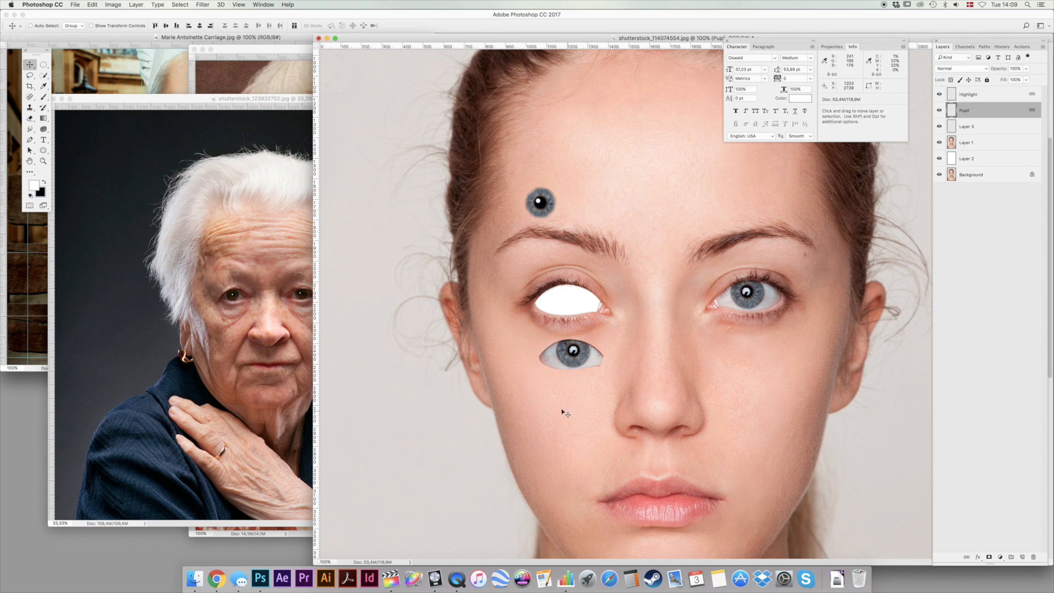
Lasso the outer white of the cut-out eye on Layer 3, copy it to a new layer, and move the piece onto the forehead.
click(556, 360)
key(l)
mouse_move(573, 333)
mouse_down()
mouse_move(558, 339)
mouse_move(554, 365)
mouse_move(571, 376)
mouse_move(516, 347)
mouse_move(536, 319)
mouse_up()
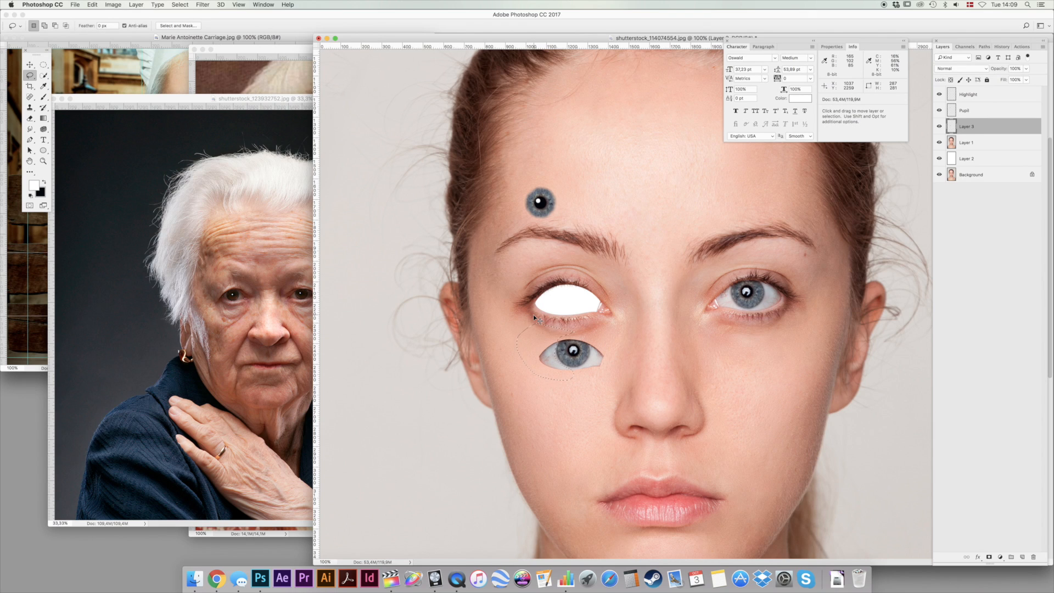
key(super+j)
key(v)
drag(590, 396, 637, 212)
Lasso the outer white of the intact eye on Layer 1, copy it to a new layer, and move it beside the first piece.
key(super)
super+click(771, 298)
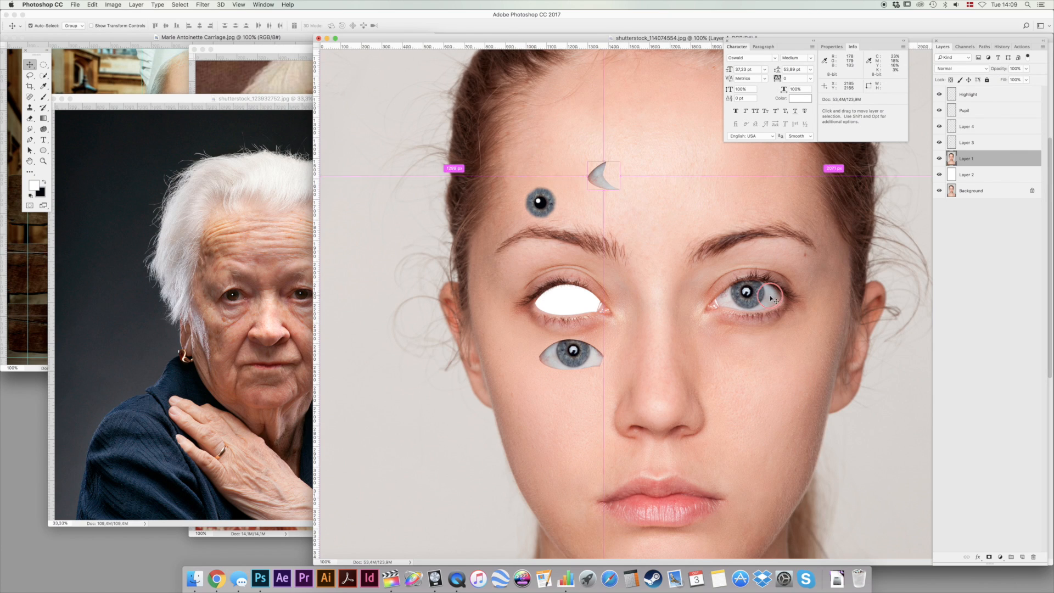
key(l)
mouse_move(762, 273)
mouse_down()
mouse_move(754, 313)
mouse_move(786, 301)
mouse_move(784, 276)
mouse_move(784, 287)
mouse_move(759, 276)
mouse_move(779, 299)
mouse_move(755, 310)
mouse_move(762, 332)
mouse_move(804, 261)
mouse_up()
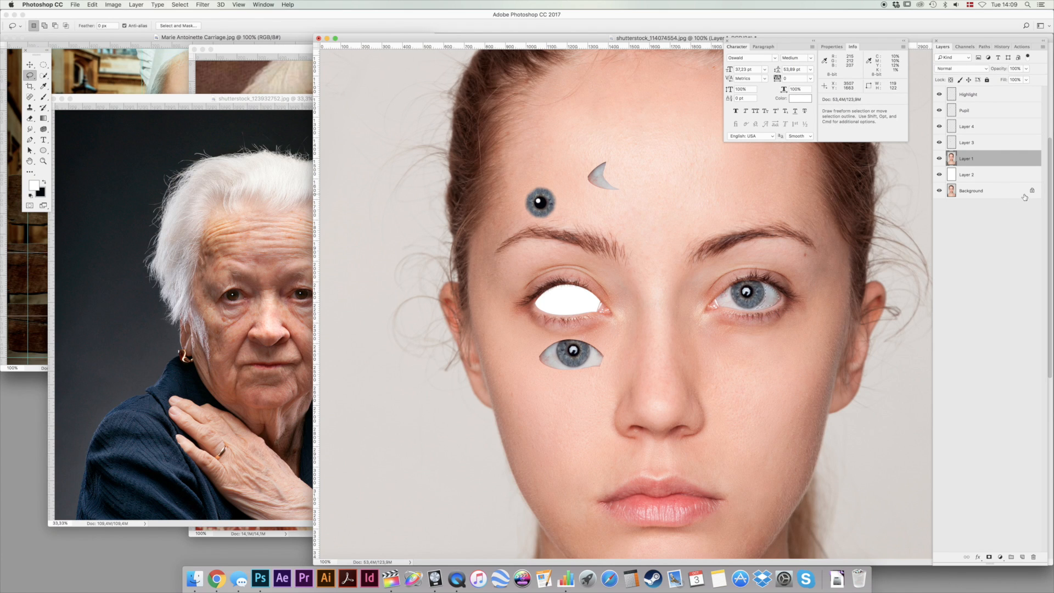
key(super+j)
key(v)
drag(824, 318, 660, 210)
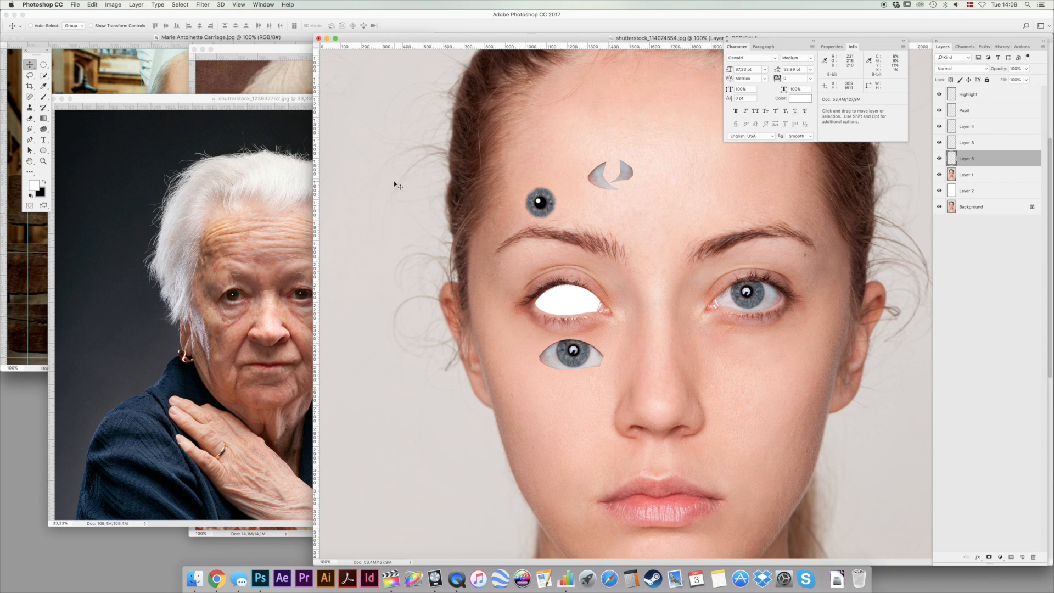
Create a new 2048 x 1536 px, 72 ppi document from the clipboard size of Marie Antoinette Carriage.jpg, and place its window mid-screen.
key(ctrl+Tab)
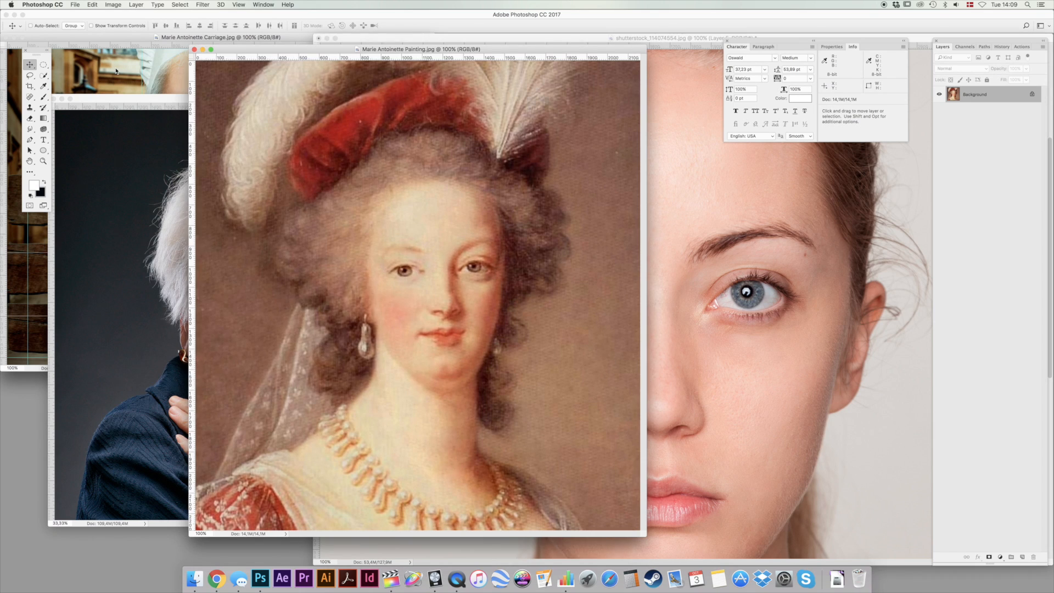
click(116, 71)
key(super+a)
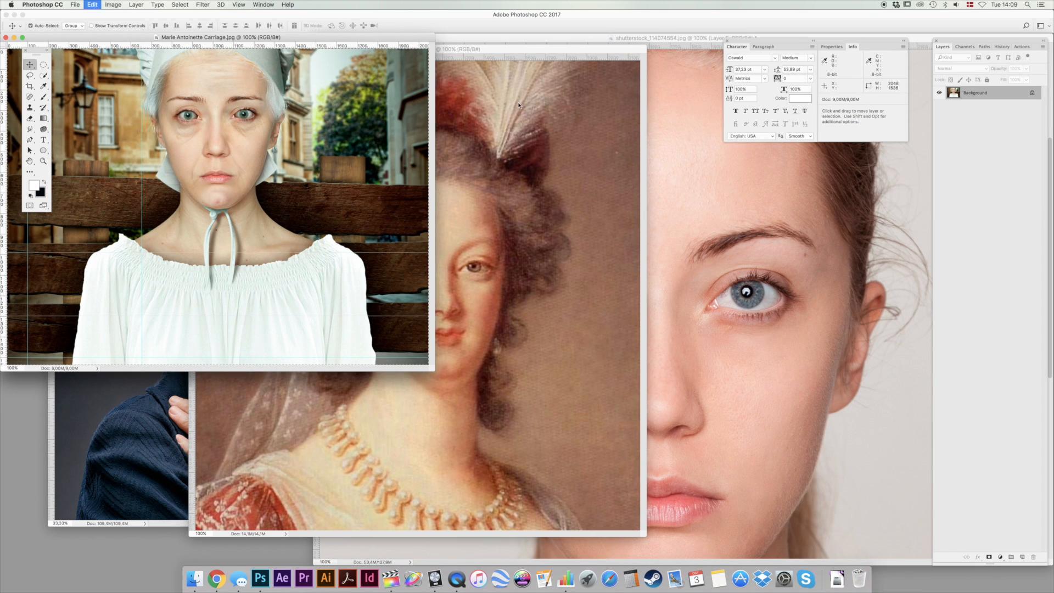
key(super+n)
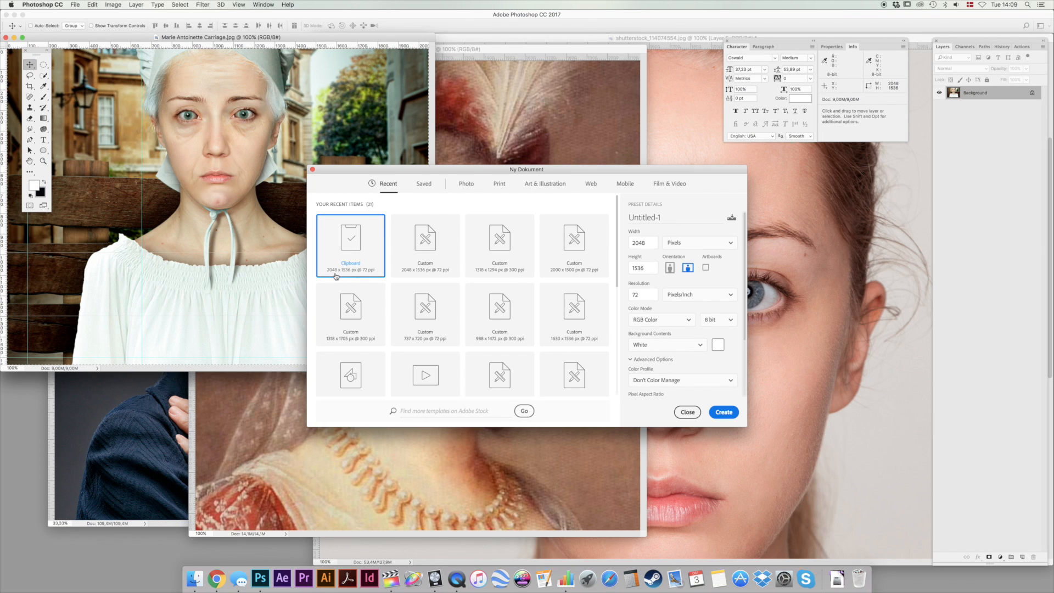
click(726, 410)
drag(139, 83, 385, 148)
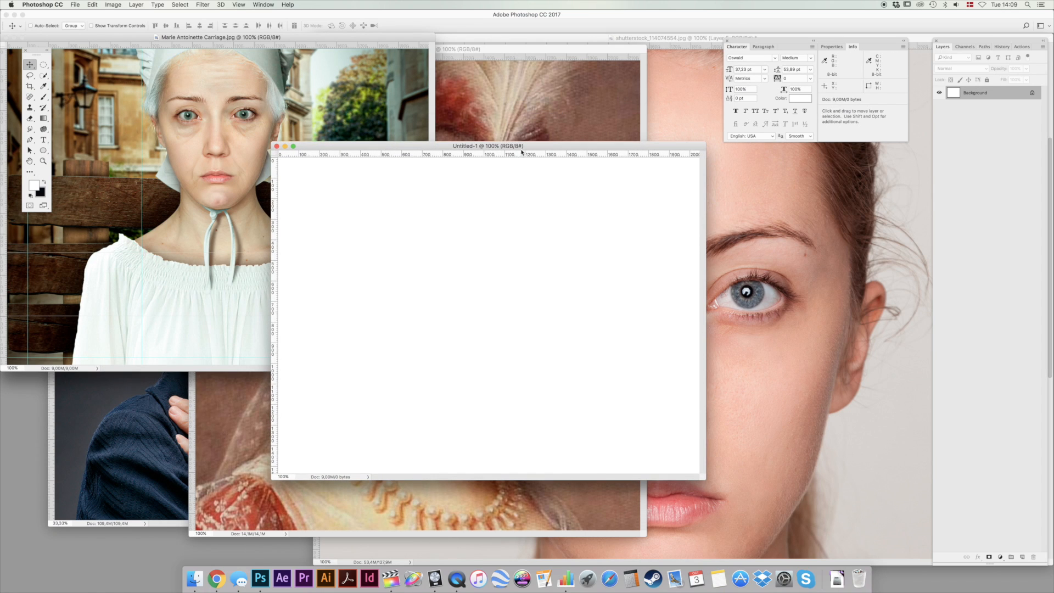
Move the portrait window aside and bring the face on Layer 1 into the new document, showing the whole canvas.
click(751, 190)
drag(423, 46, 643, 109)
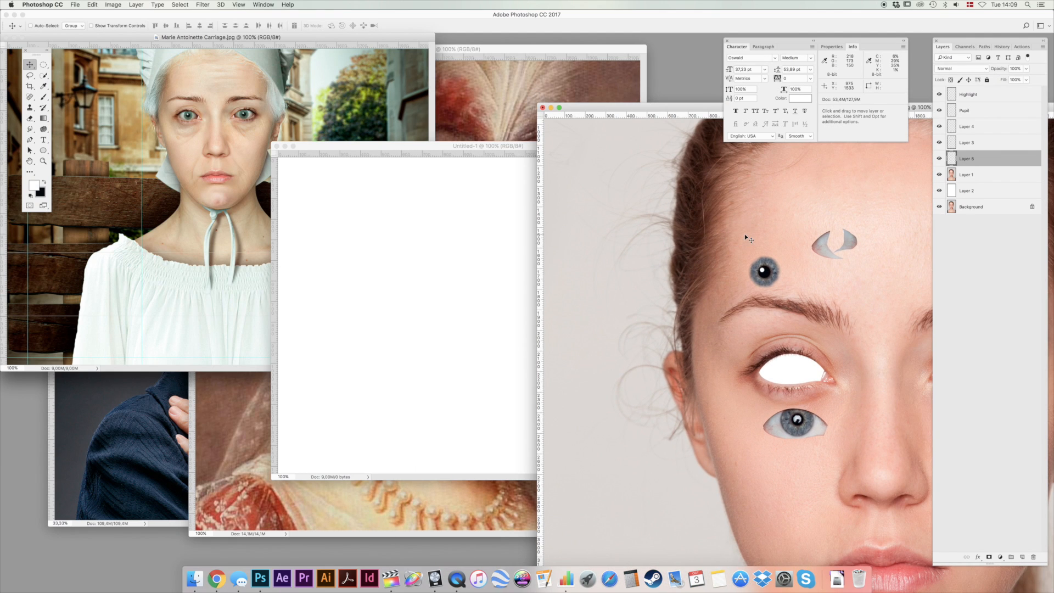
super+click(797, 202)
drag(798, 203, 465, 284)
key(super+0)
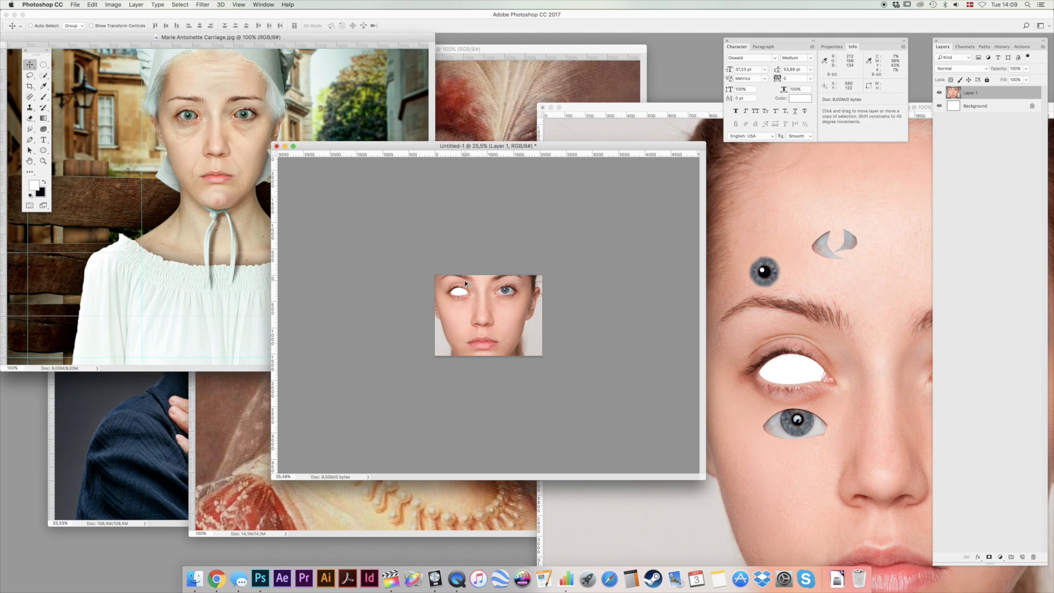
Scale down the face on Layer 1 and reposition it so the head fits the new canvas.
key(super+t)
drag(394, 171, 495, 222)
key(Return)
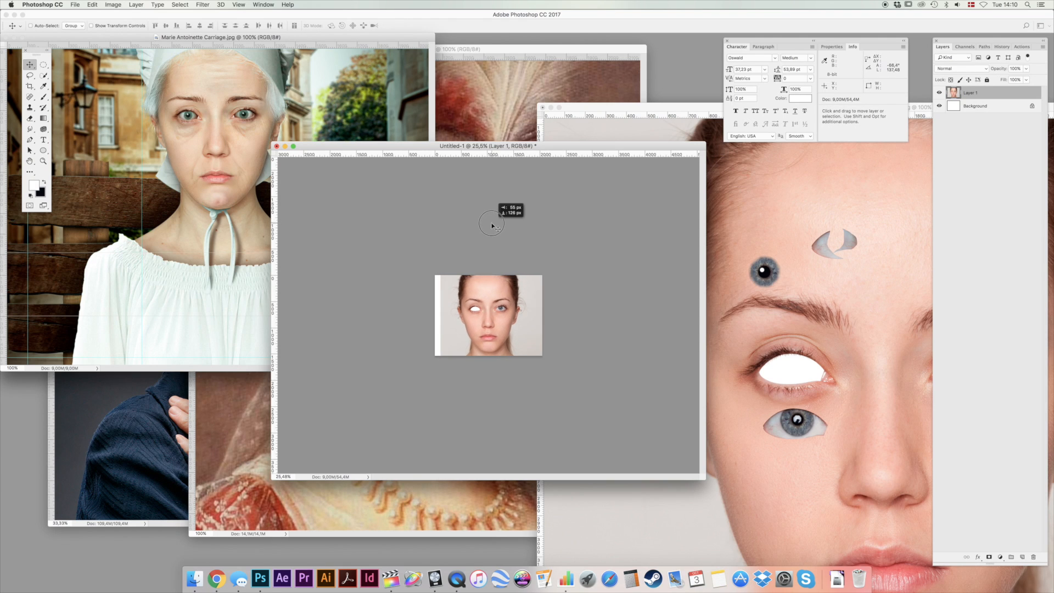
Copy the linked Highlight and Pupil layers into the new document and place them beneath Layer 1.
click(811, 190)
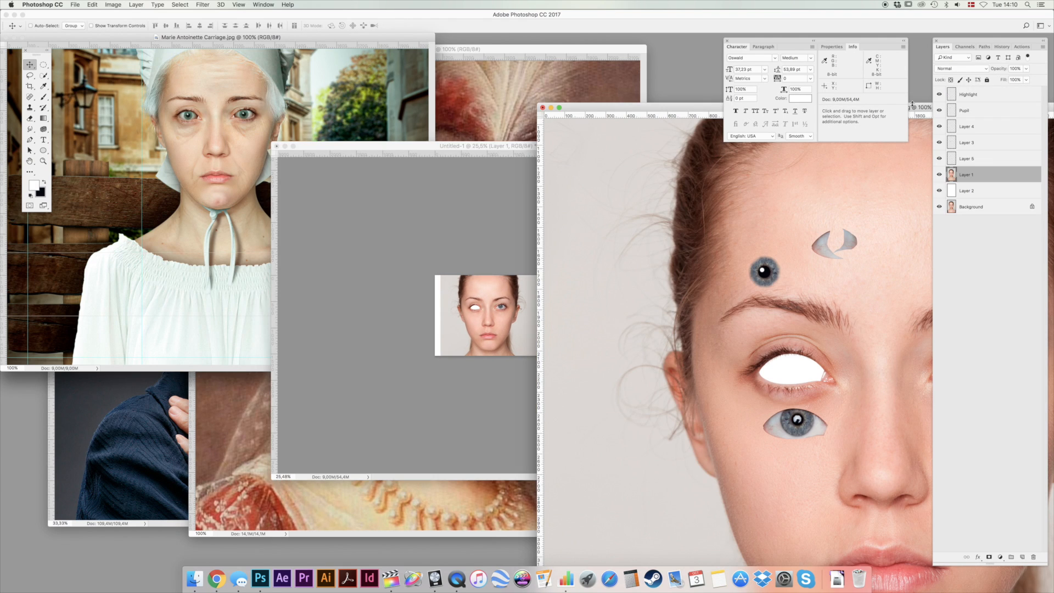
click(990, 99)
drag(765, 272, 475, 305)
drag(993, 110, 992, 122)
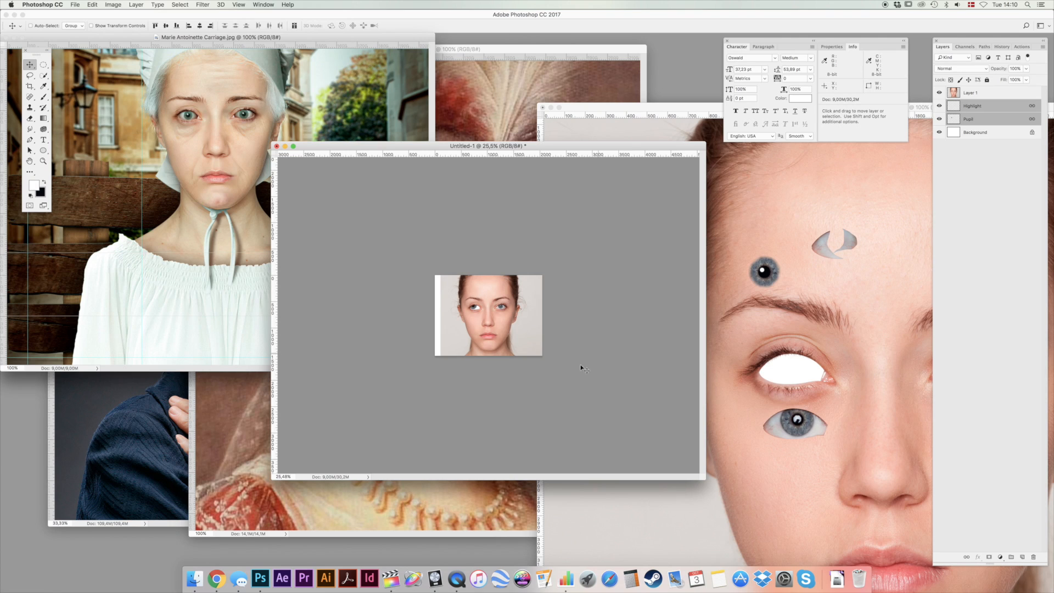
Scale down the linked Highlight and Pupil layers and center the iris in the empty eye opening.
super+click(494, 293)
drag(494, 292, 473, 285)
double_click(43, 161)
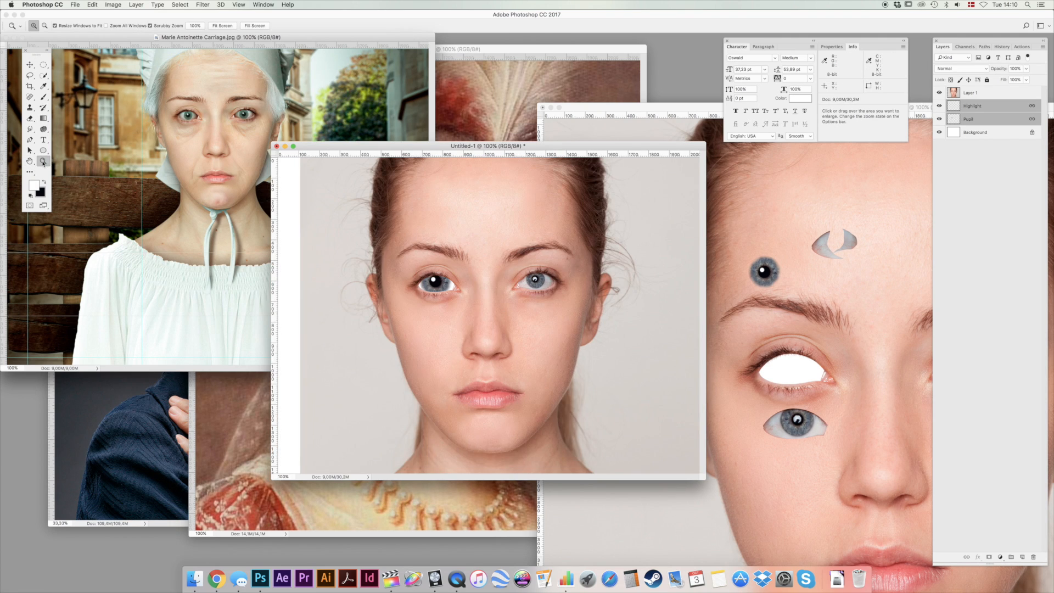
click(31, 66)
key(super+t)
drag(453, 264, 446, 268)
key(Return)
drag(464, 235, 467, 236)
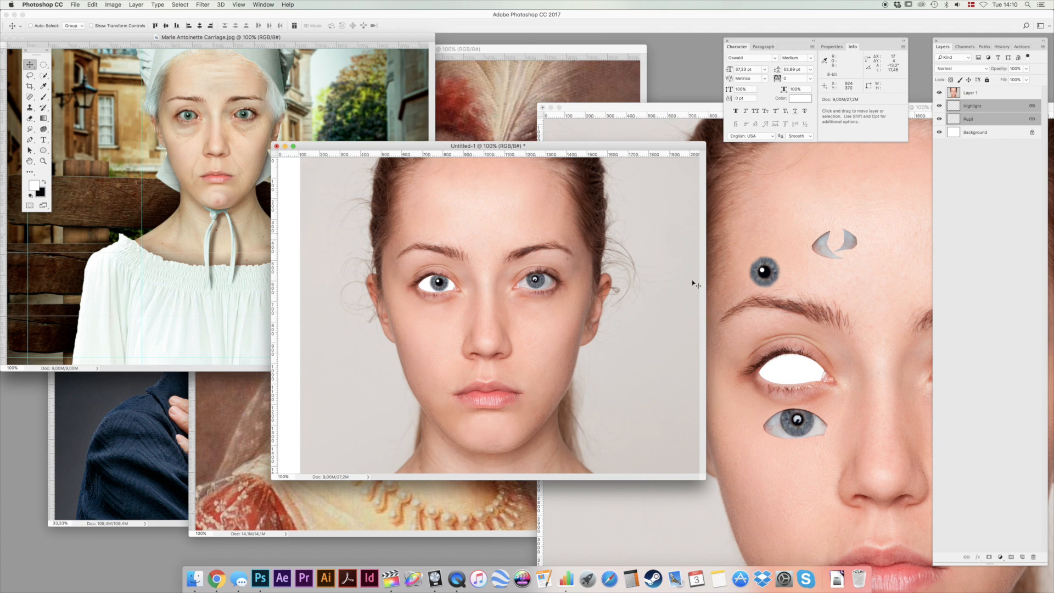
Bring the crescent-shaped eye-white piece into the outer part of the new document's eye opening, and place its layer below Pupil.
click(804, 280)
super+click(820, 253)
drag(822, 249, 461, 273)
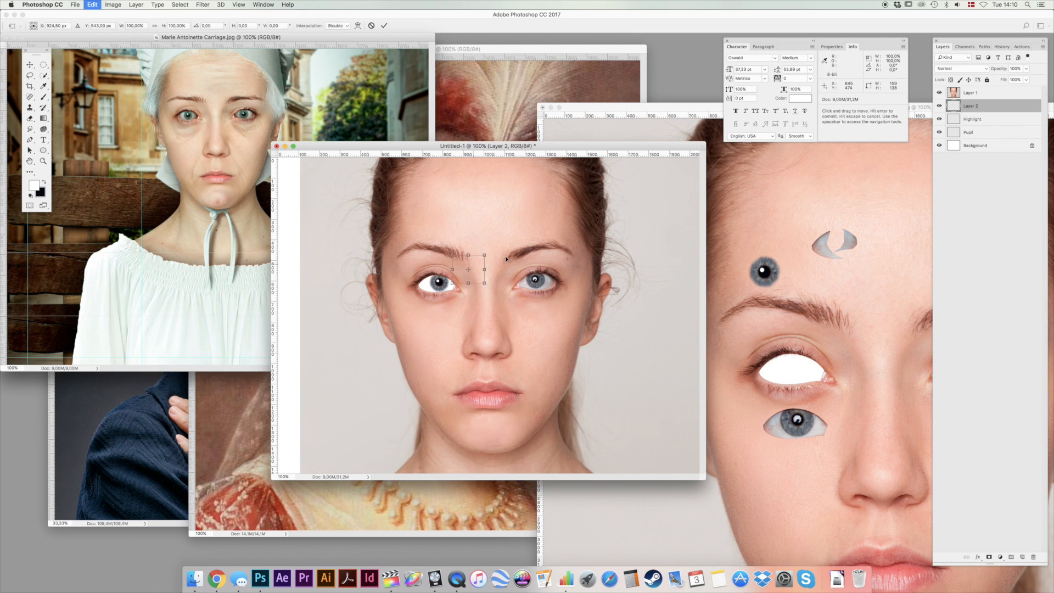
drag(550, 243, 516, 253)
drag(972, 106, 983, 139)
Bring the second eye-white piece into the inner part of the eye opening, and hide the Highlight and Pupil layers.
click(848, 238)
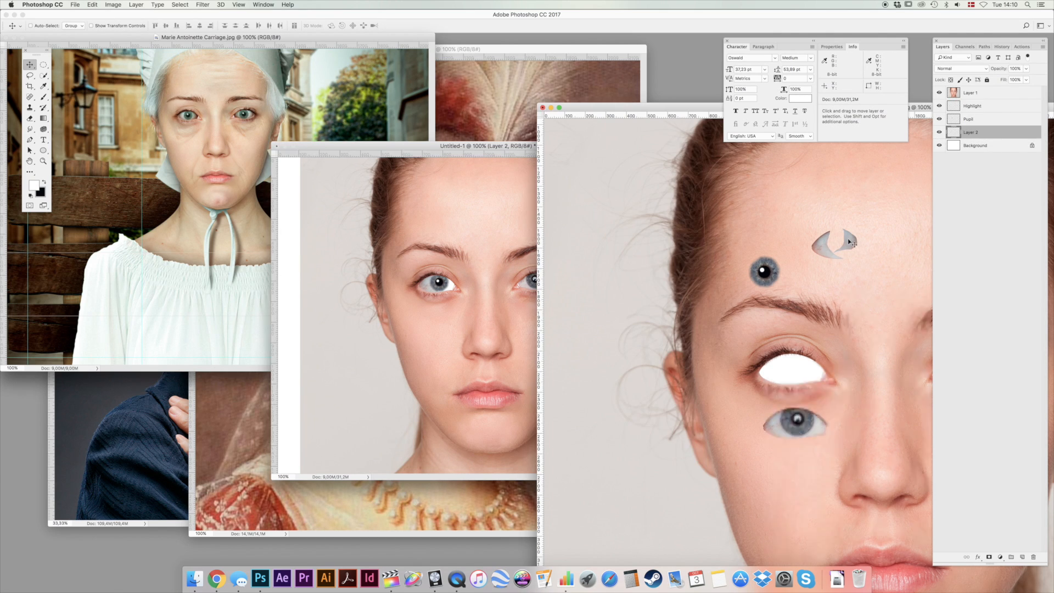
drag(850, 242, 494, 247)
drag(533, 208, 530, 244)
drag(940, 120, 939, 106)
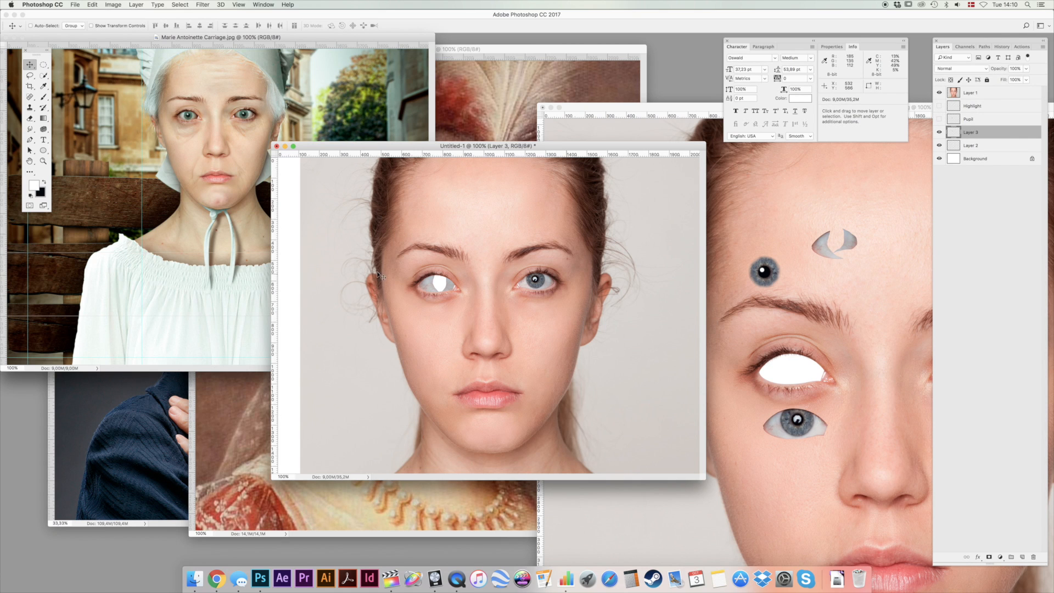
drag(440, 283, 483, 241)
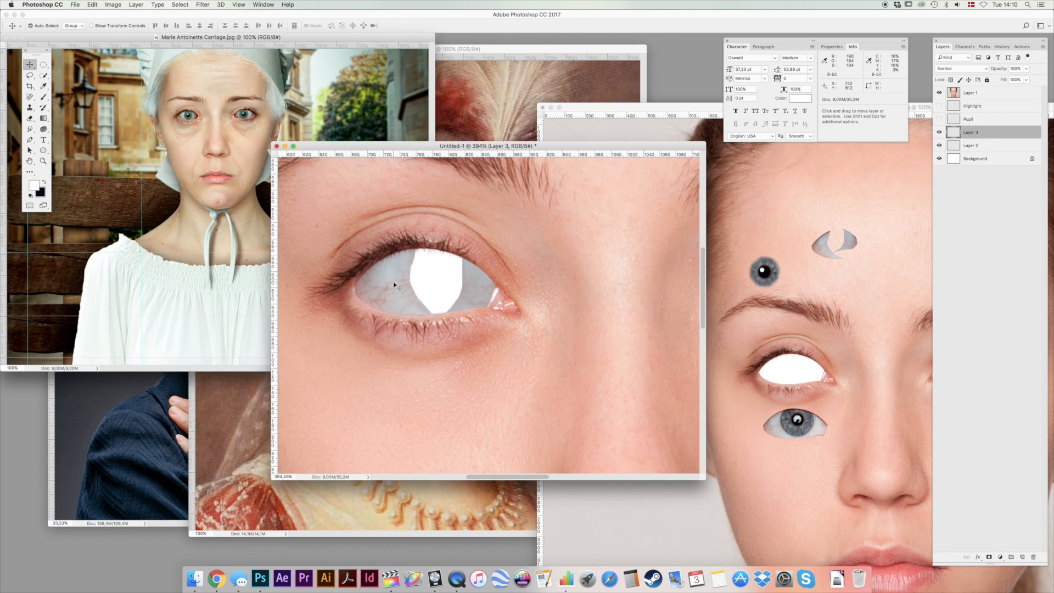
Free-transform the outer eye-white piece on Layer 2 and shift it to cover more of the eye opening.
click(394, 284)
key(super+t)
drag(493, 226, 501, 212)
drag(580, 218, 575, 242)
key(Return)
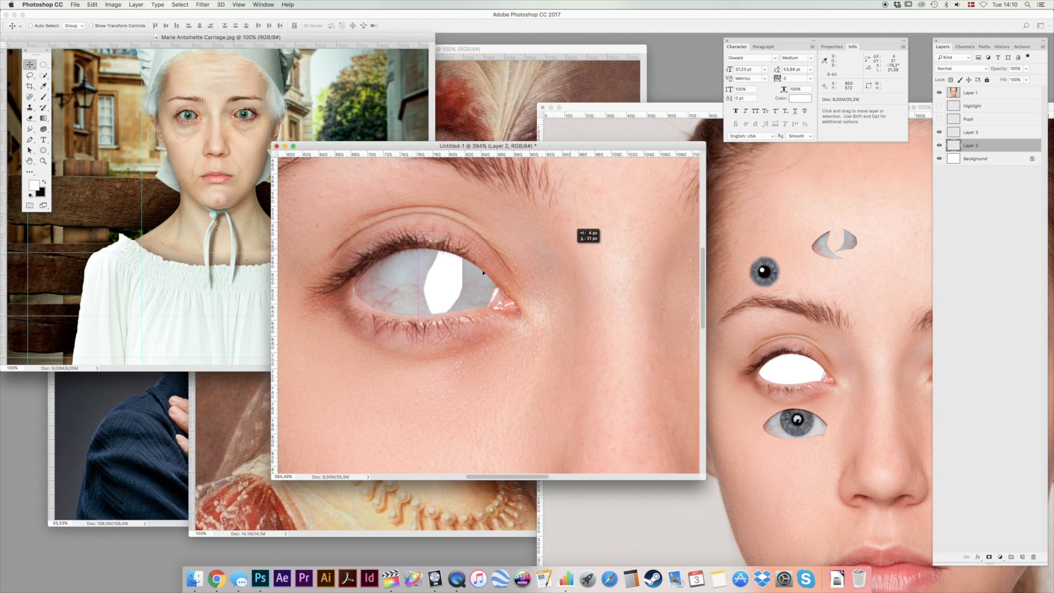
Rotate the inner eye-white piece on Layer 3 by about -22.7°, enlarge it to about 127%, and shift it to narrow the gap.
super+click(467, 280)
key(super+t)
drag(552, 184, 526, 178)
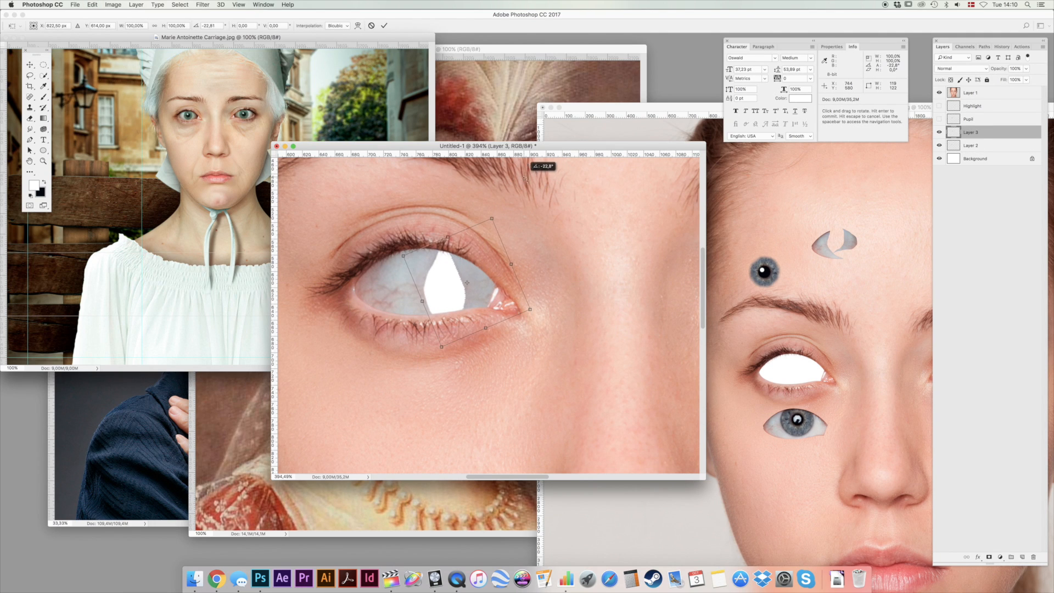
drag(403, 256, 369, 241)
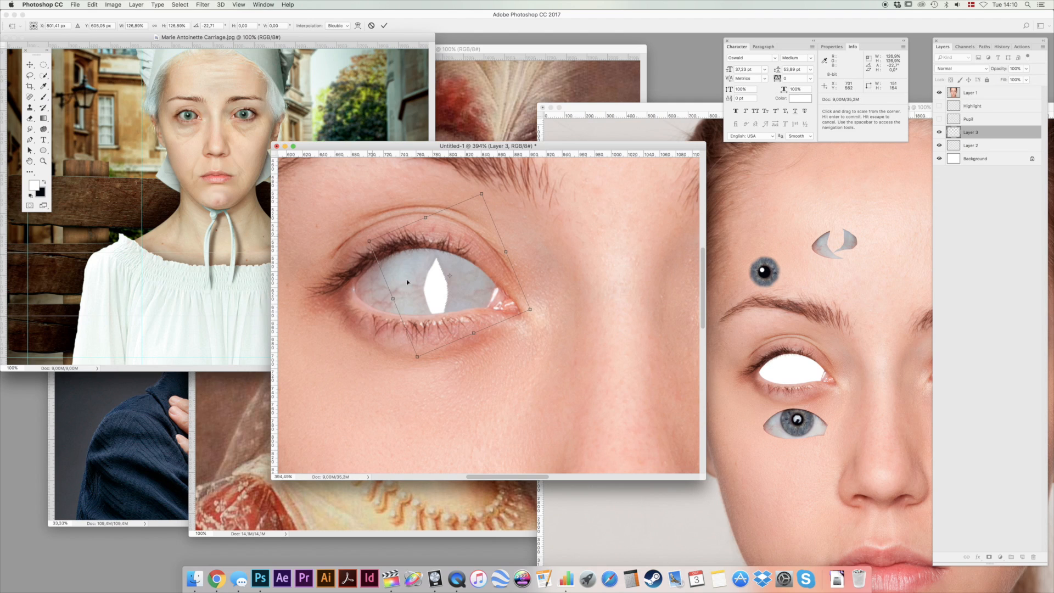
drag(417, 357, 417, 361)
key(Return)
mouse_move(539, 348)
mouse_down()
mouse_move(525, 357)
mouse_move(533, 366)
mouse_up()
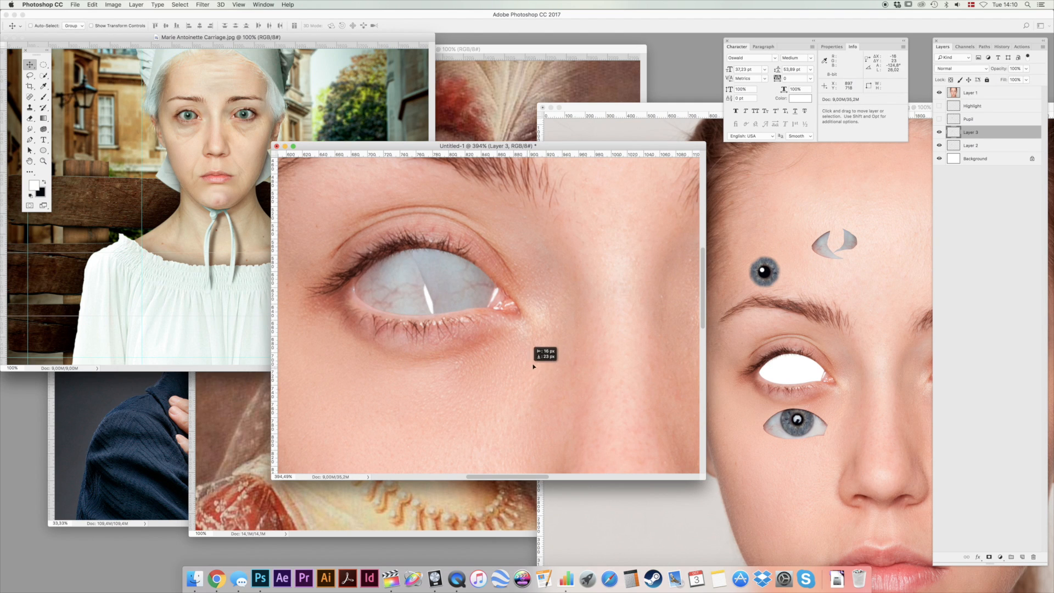
Rotate the inner eye-white piece on Layer 3 further to align its edge with the outer piece.
key(super+t)
drag(582, 263, 592, 285)
key(Return)
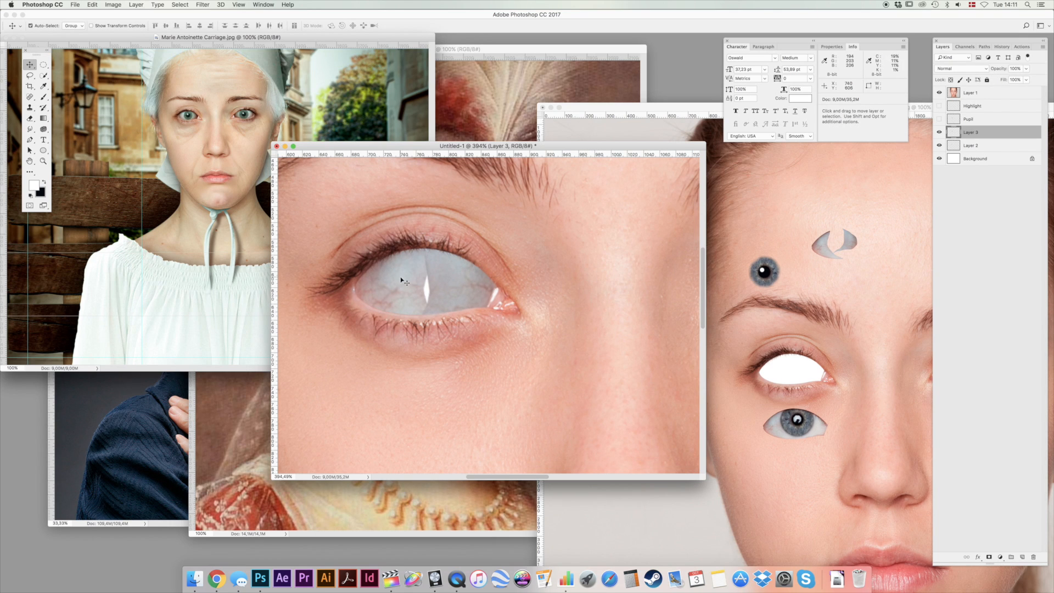
Rotate the outer eye-white piece on Layer 2 and nudge it to close the remaining gap in the eyeball.
click(403, 281)
key(super+t)
drag(490, 319, 521, 387)
key(Return)
drag(525, 316, 526, 299)
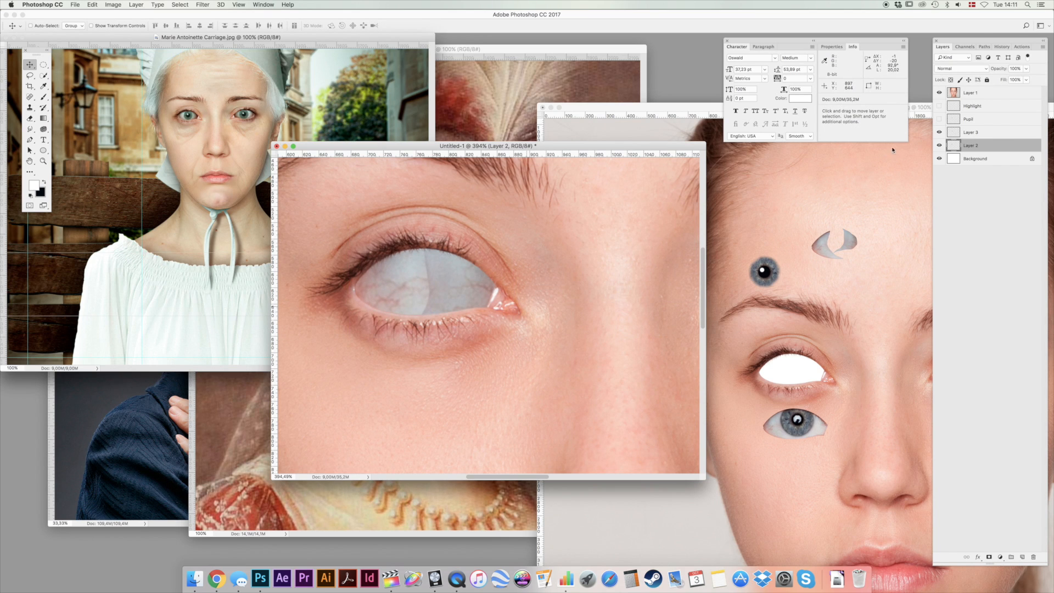
Place Layer 2 above Layer 3 and erase its hard edge where the two eye-white pieces overlap.
drag(989, 146, 984, 127)
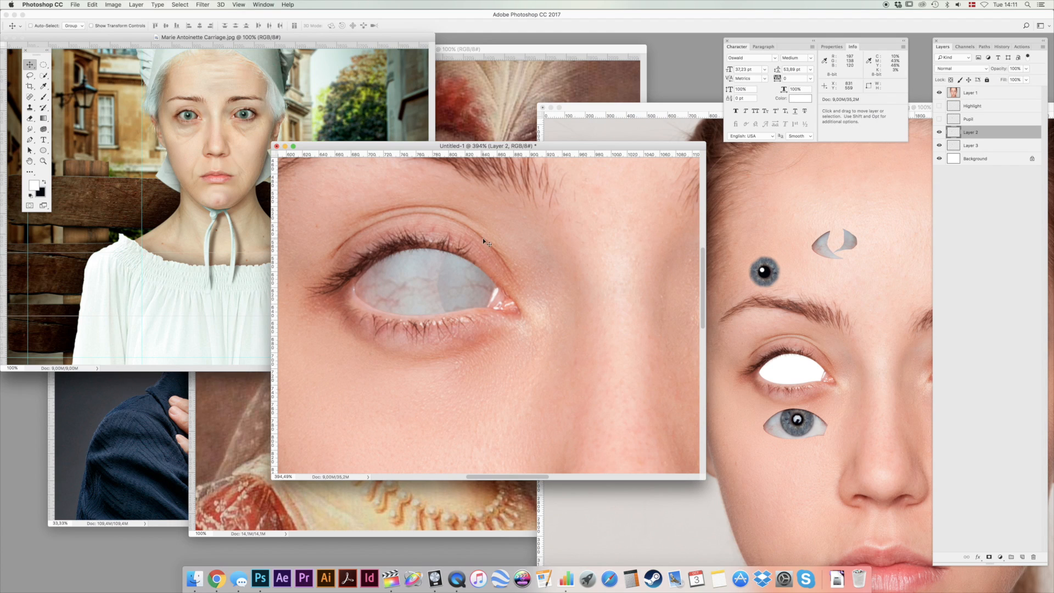
key(e)
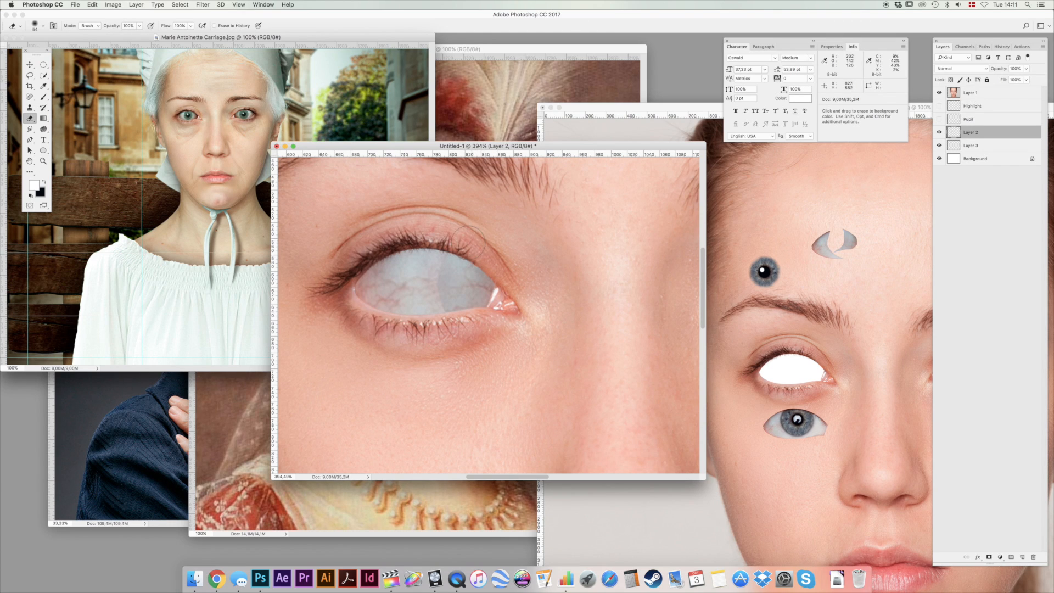
mouse_move(463, 263)
mouse_down()
mouse_move(454, 299)
mouse_move(475, 319)
mouse_up()
Duplicate Layer 2, delete the original, and select Layer 3.
key(super+j)
click(999, 145)
key(BackSpace)
key(alt+bracketleft)
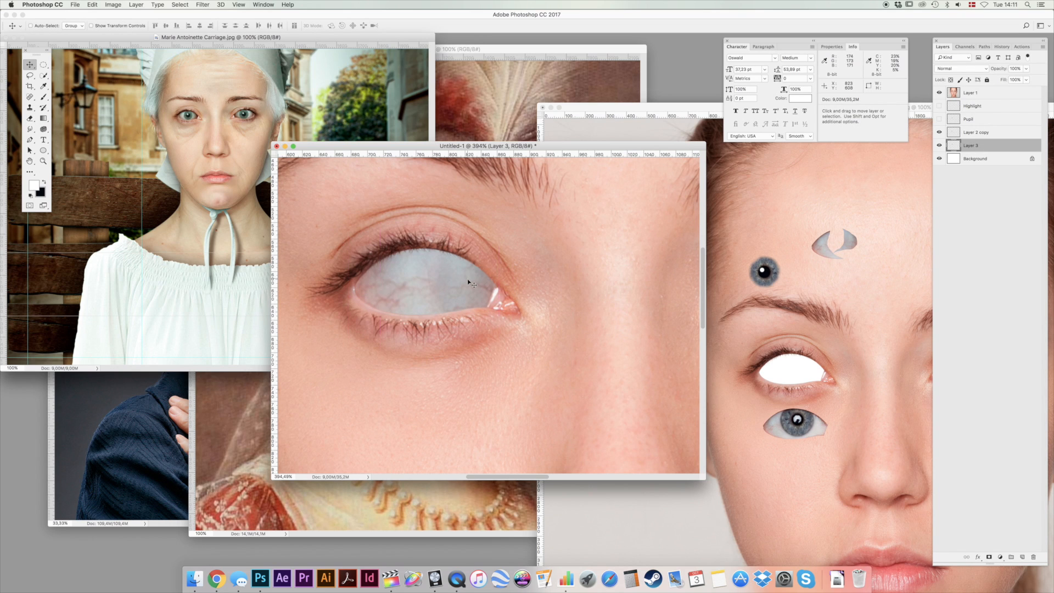
Brighten Layer 3 with Levels by setting the midtone input to 1,23, and return to 100% view.
key(super+l)
drag(714, 378, 708, 378)
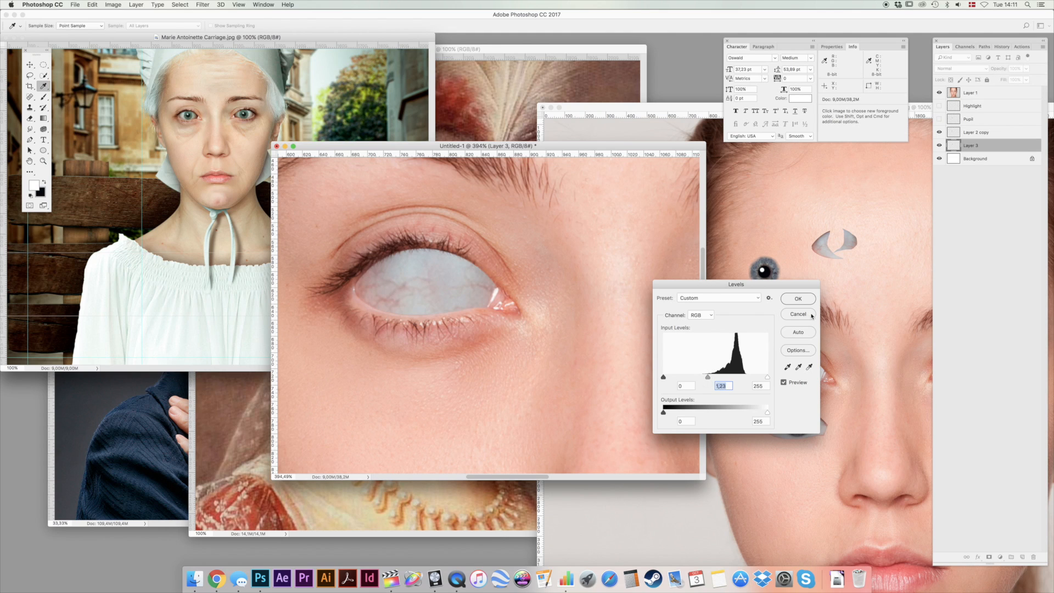
click(798, 302)
double_click(43, 161)
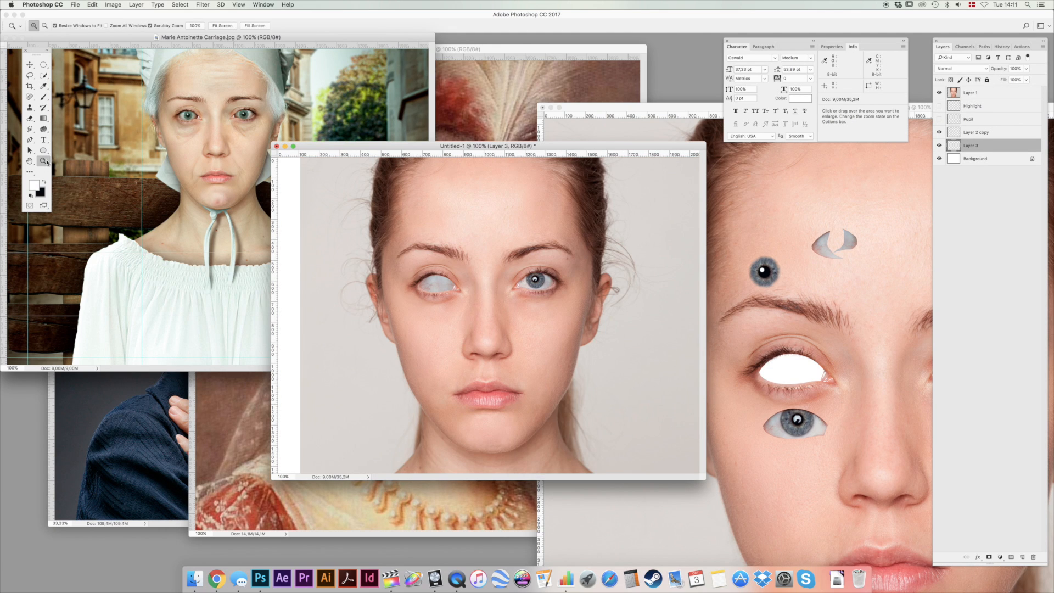
Merge Layer 2 copy with Layer 3 and rename the merged layer White.
shift+click(1004, 134)
key(super+e)
double_click(980, 131)
text(Wh)
key(Return)
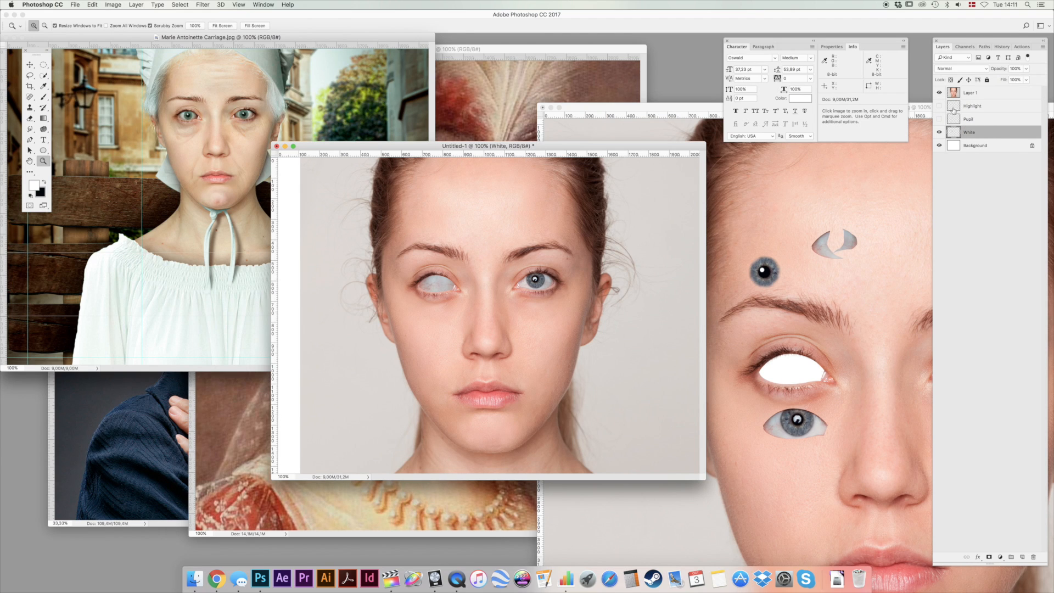
Brighten the White layer with Levels by lowering the white input point.
key(super+l)
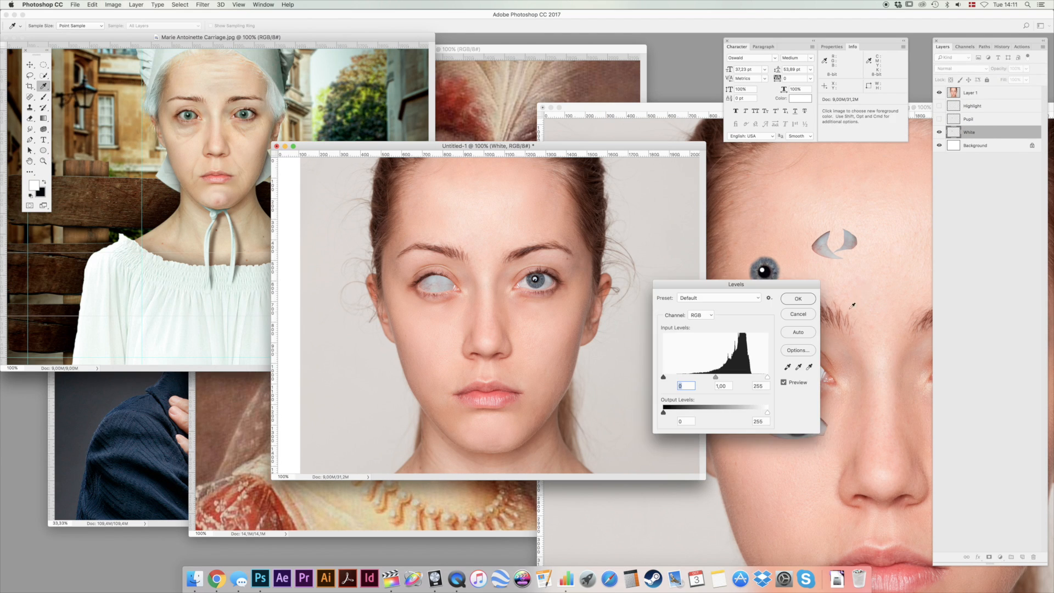
drag(766, 380, 759, 380)
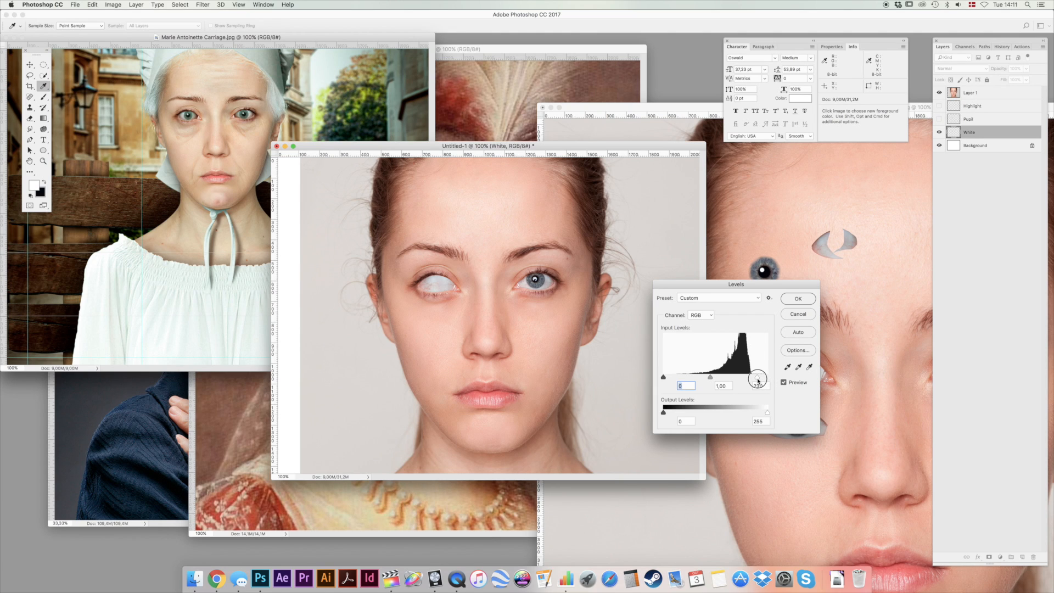
click(798, 298)
Show the Pupil and Highlight layers and reposition the linked pair within the rebuilt eye opening.
click(29, 66)
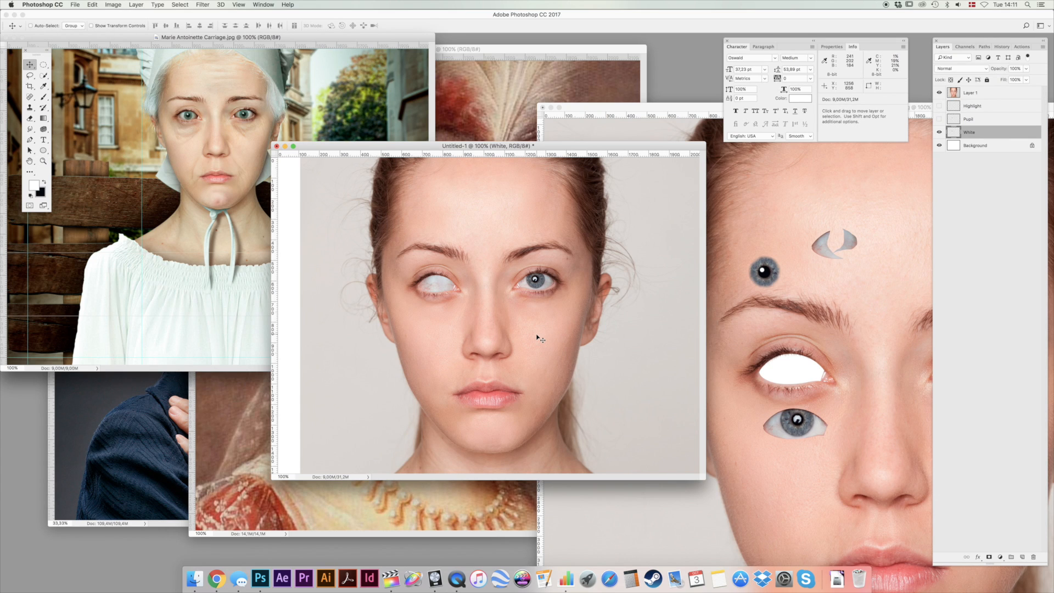
click(939, 119)
click(982, 106)
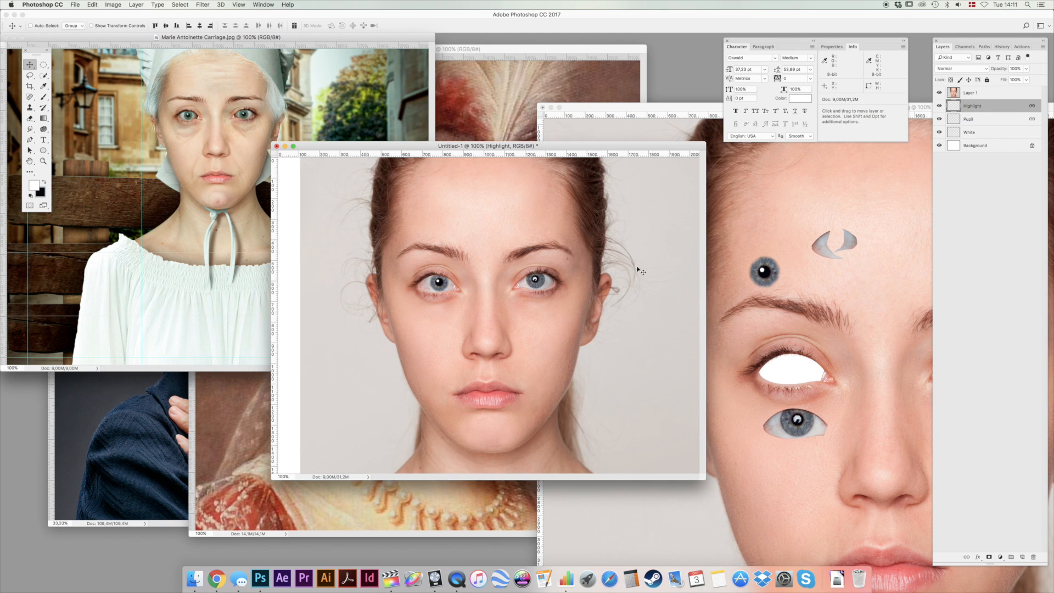
drag(502, 314, 492, 324)
Smudge the cut edge of the rebuilt eye on Layer 1 with a very fine brush, finishing at 100% view.
key(super+space)
drag(439, 285, 476, 248)
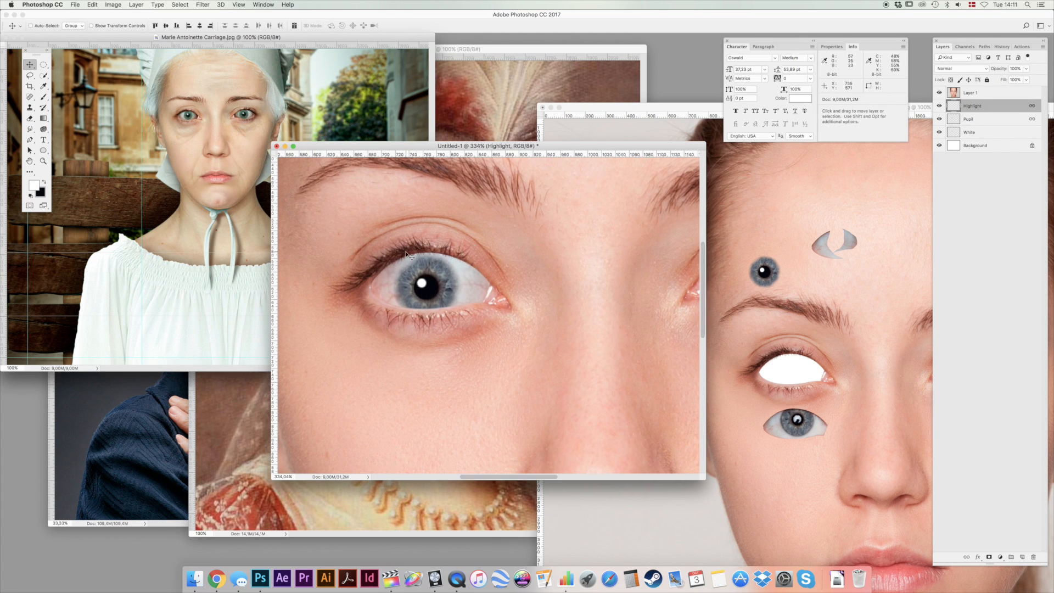
super+click(406, 255)
click(30, 130)
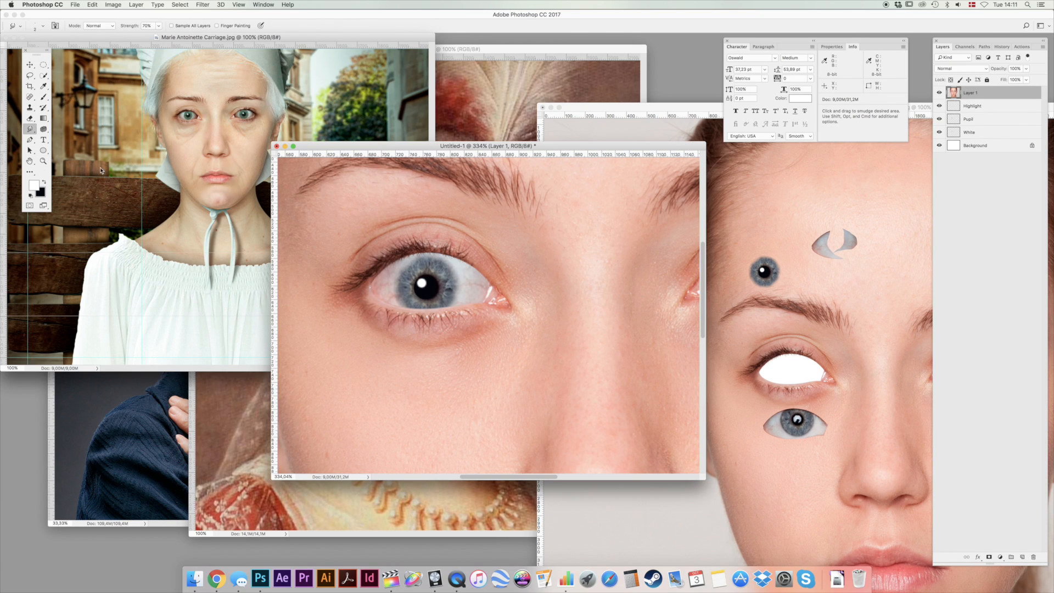
right_click(578, 230)
click(644, 240)
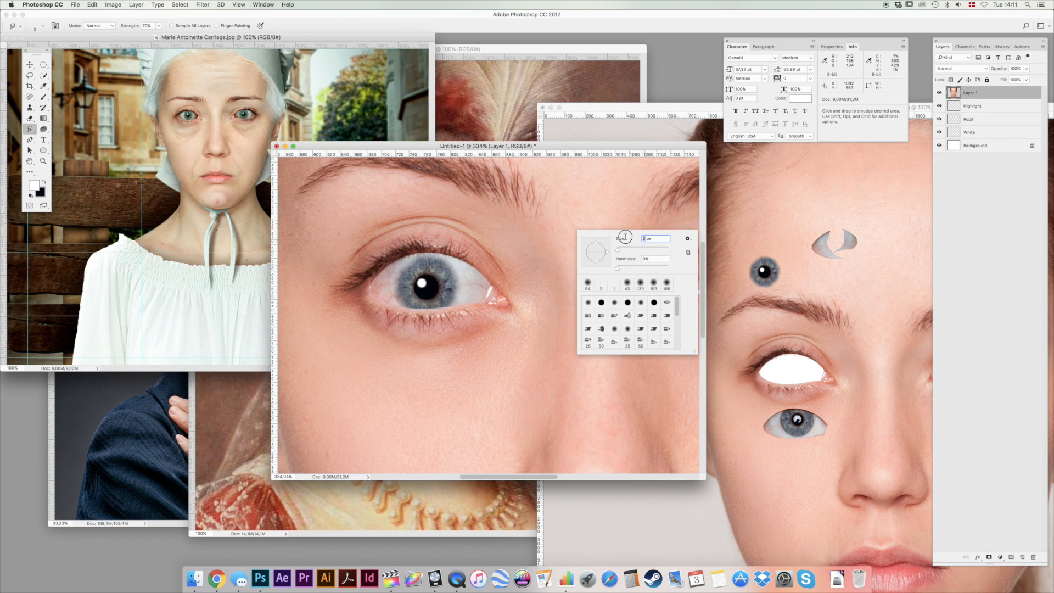
key(Return)
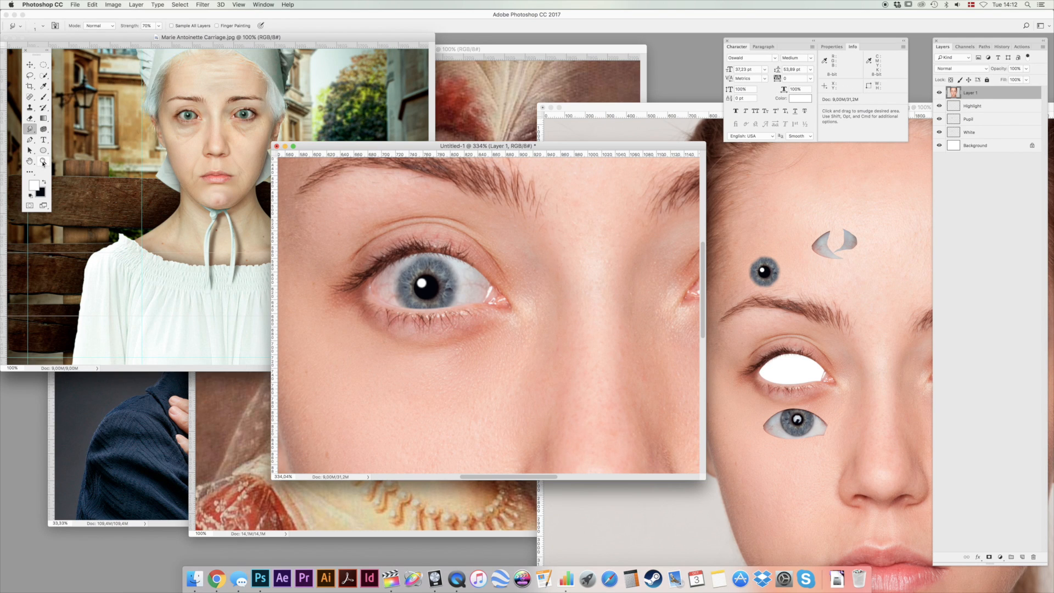
double_click(43, 161)
Select the Highlight layer and move the linked highlight and pupil to refine the gaze.
click(31, 63)
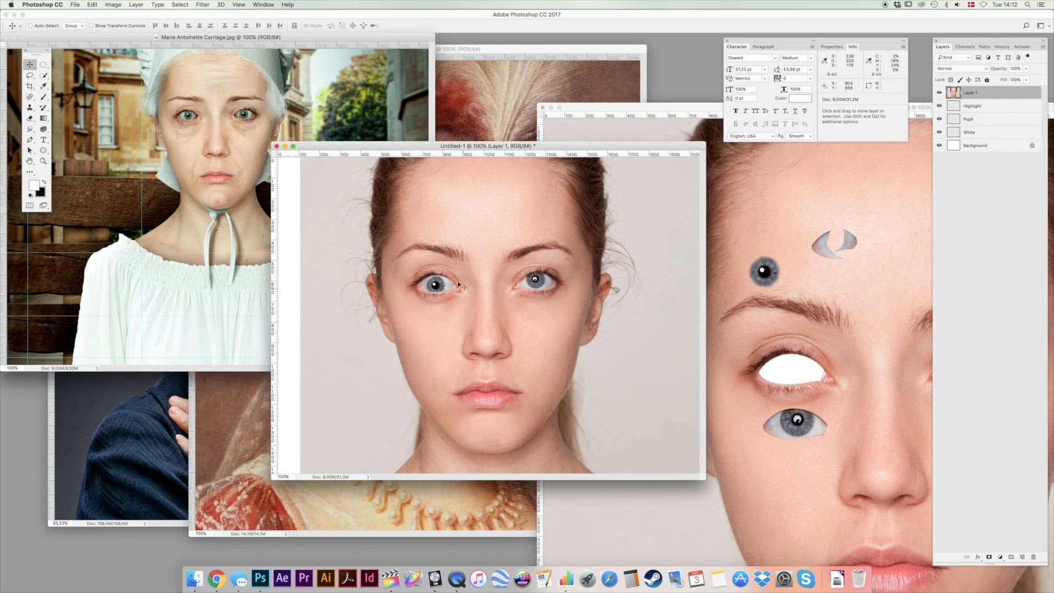
click(999, 108)
drag(539, 279, 496, 267)
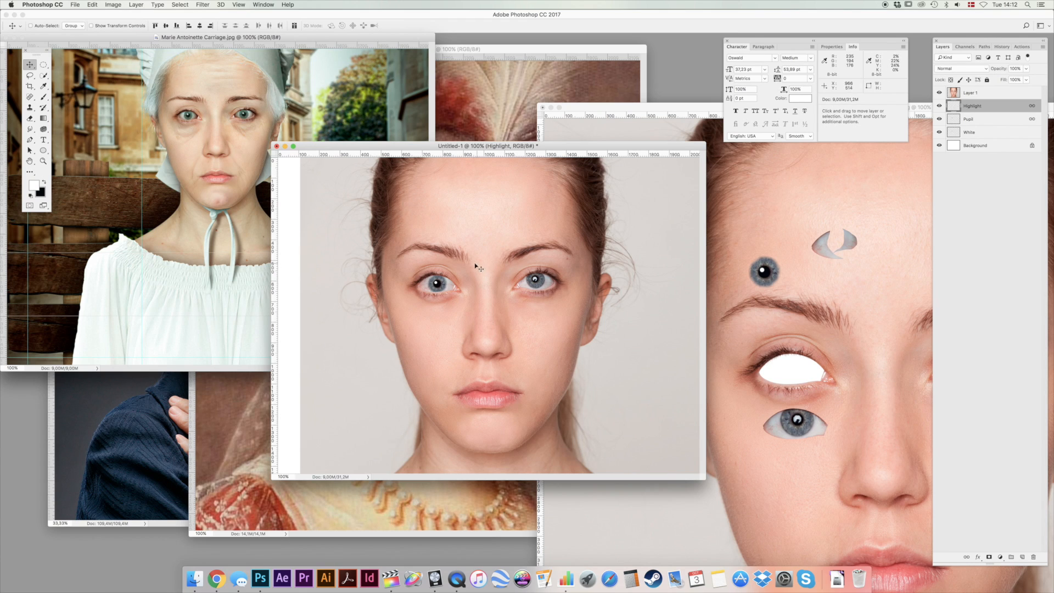
Create a new layer above Highlight and prepare a smaller soft brush for shading the rebuilt eye.
key(alt+shift+super+n)
key(b)
key(super+space)
drag(424, 280, 466, 236)
right_click(468, 236)
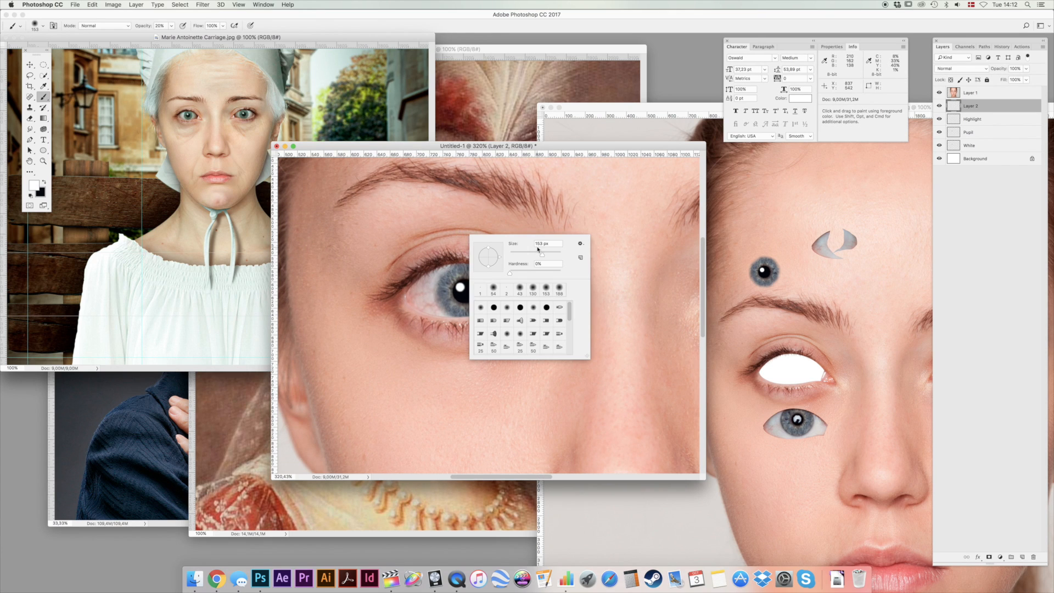
drag(538, 256, 537, 255)
key(Return)
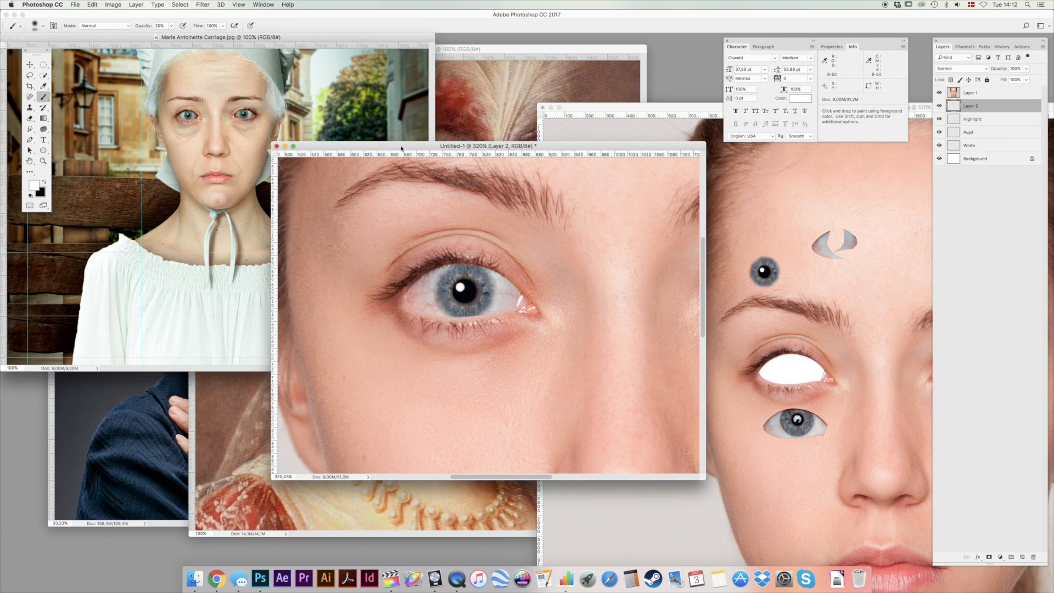
Paint soft black shading over the rebuilt eyeball on Layer 2, using 10% brush opacity.
key(x)
key(0)
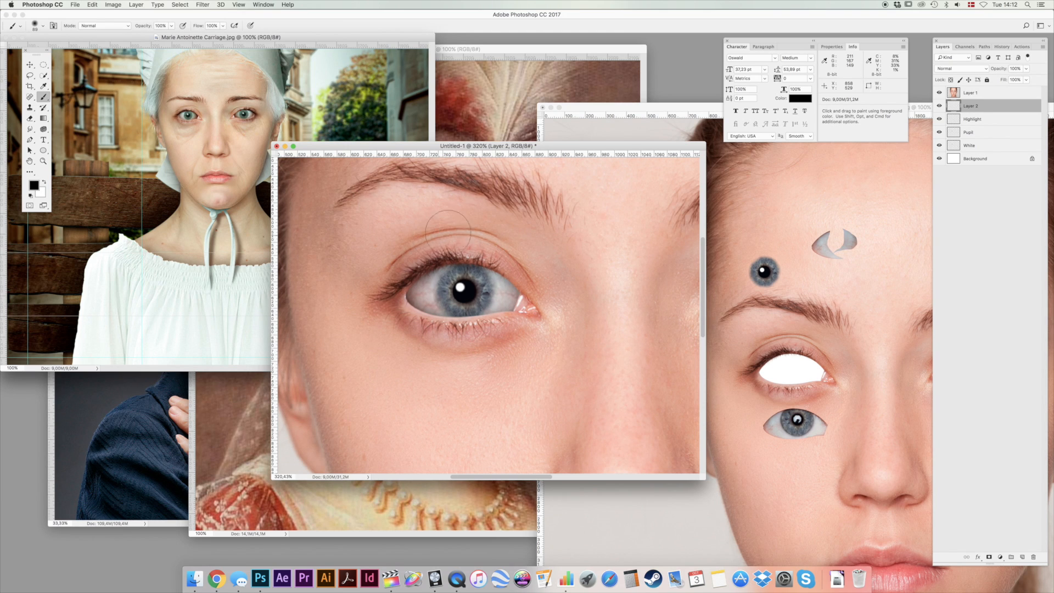
key(1)
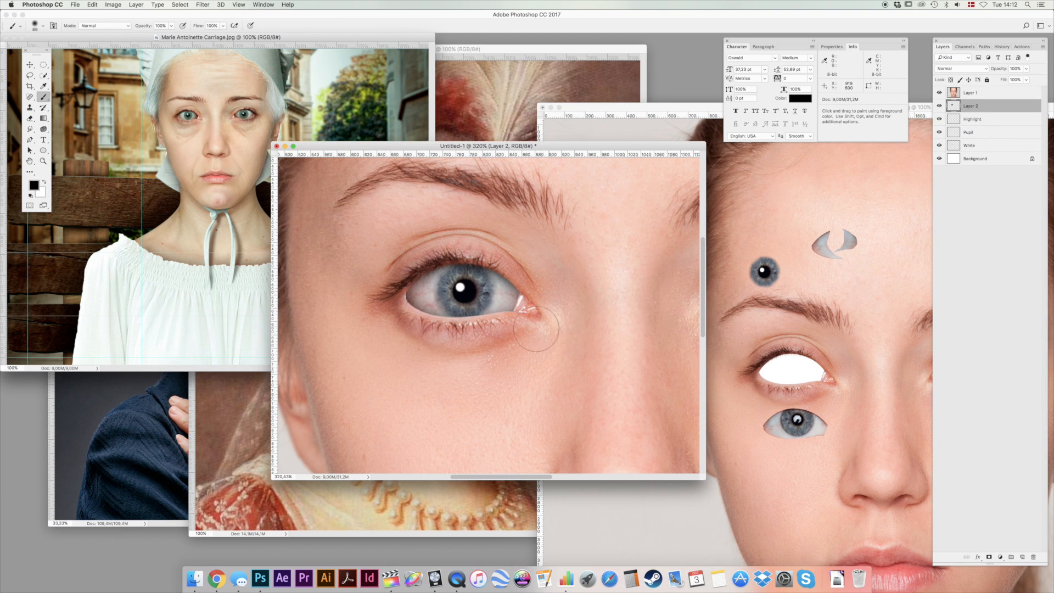
drag(422, 291, 419, 296)
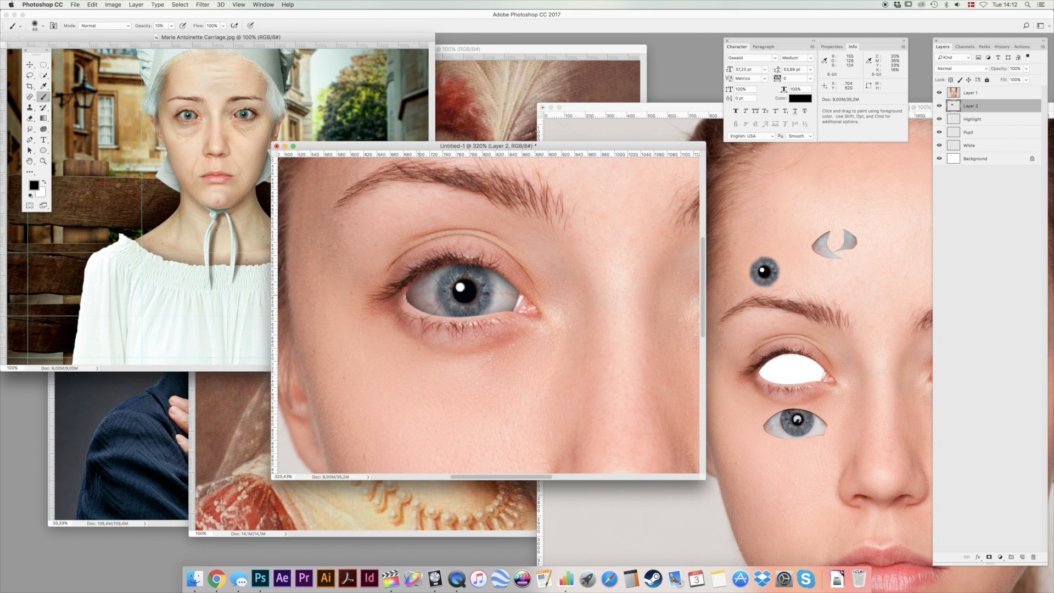
drag(522, 310, 526, 303)
Set Layer 2's opacity to 50% and return to 100% view.
key(v)
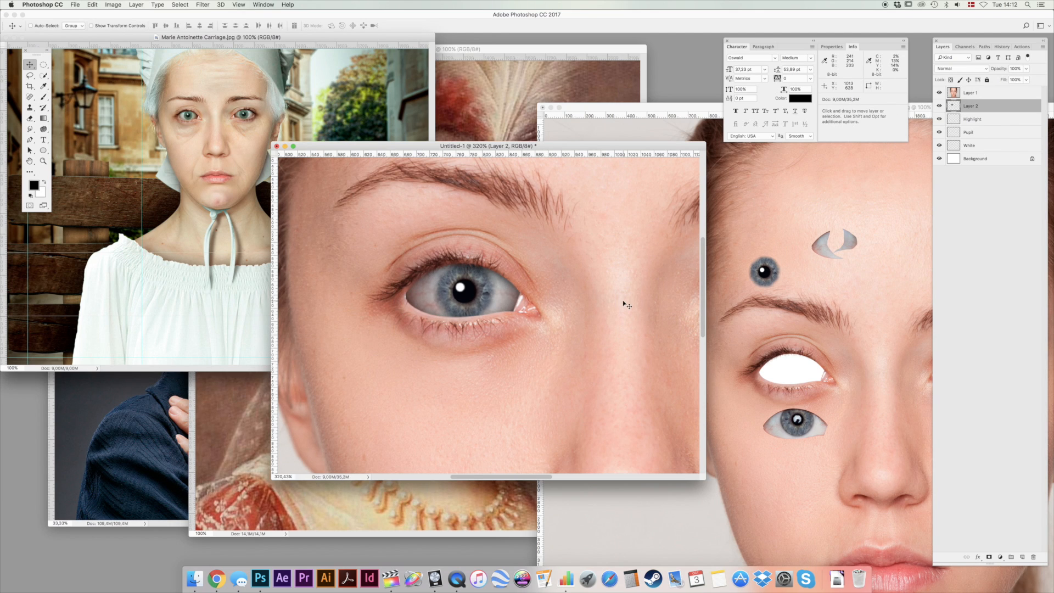
key(5)
key(b)
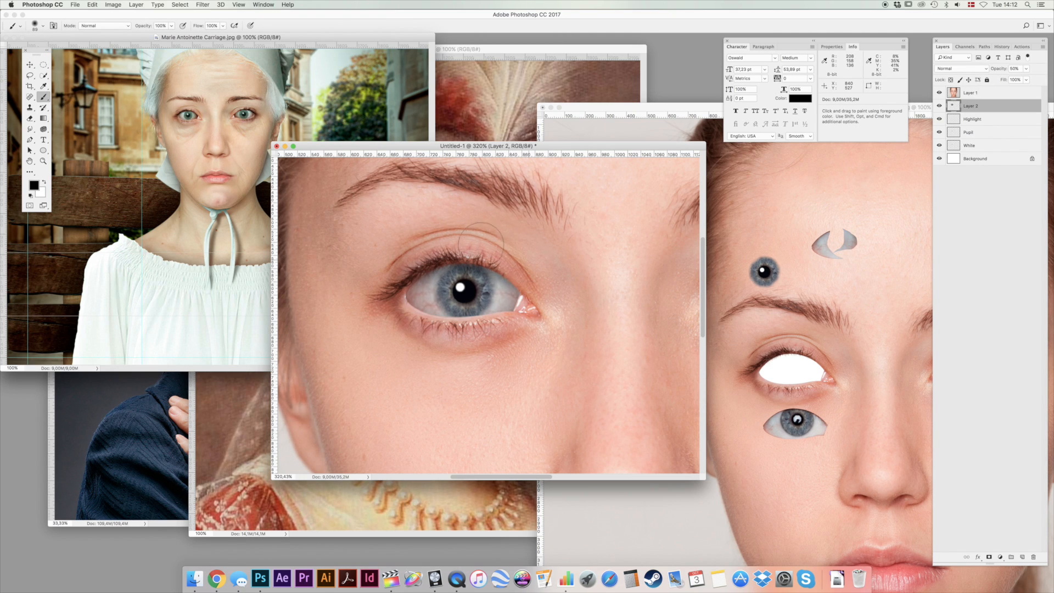
double_click(43, 162)
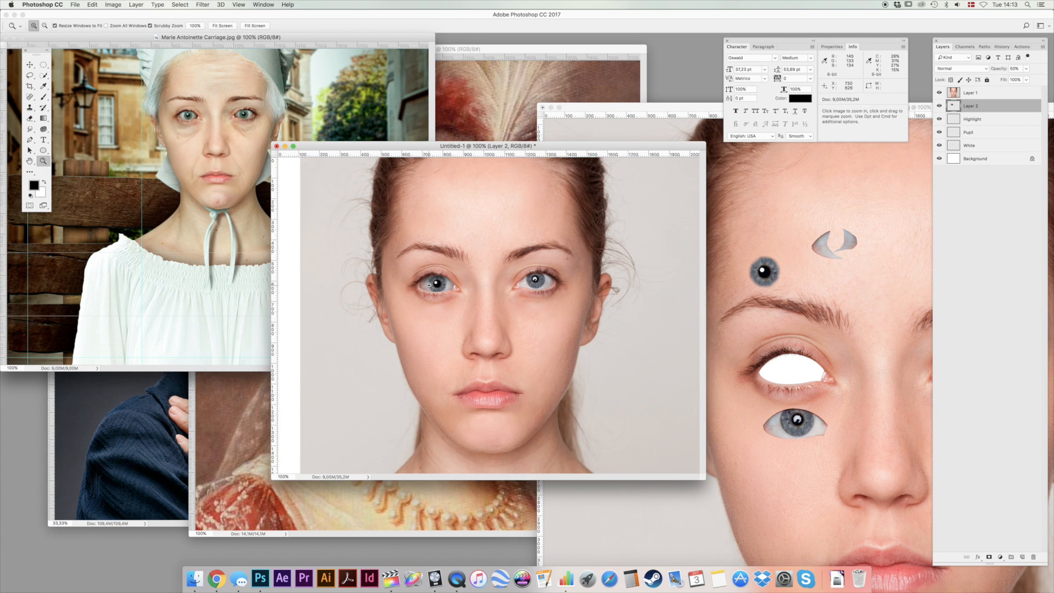
Soften the shading on Layer 2 over the iris with a resized soft eraser at 20% opacity, finishing at 100% view.
key(e)
right_click(430, 285)
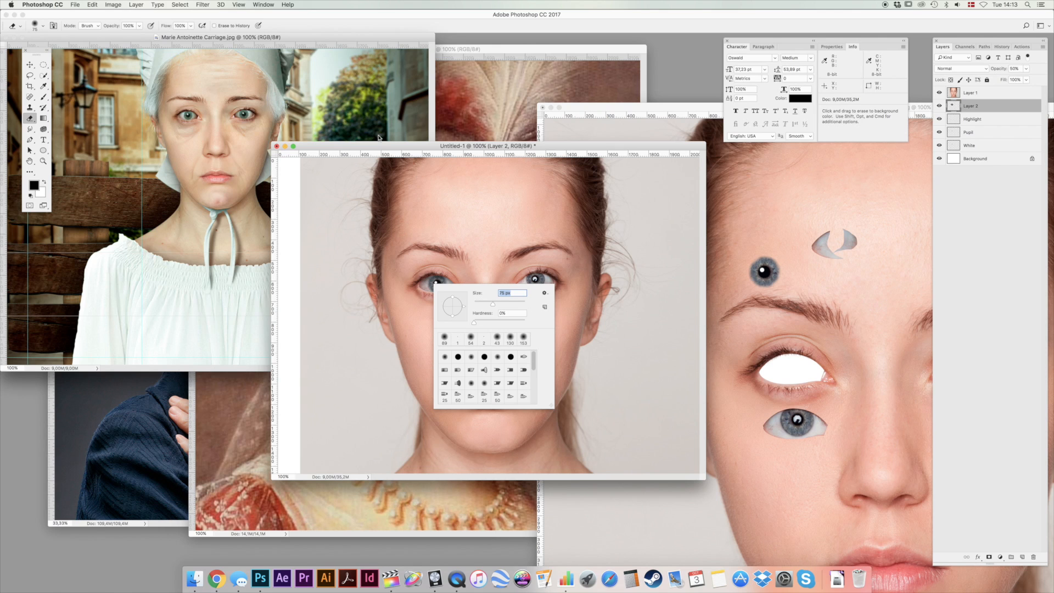
click(499, 303)
click(377, 144)
drag(422, 281, 452, 240)
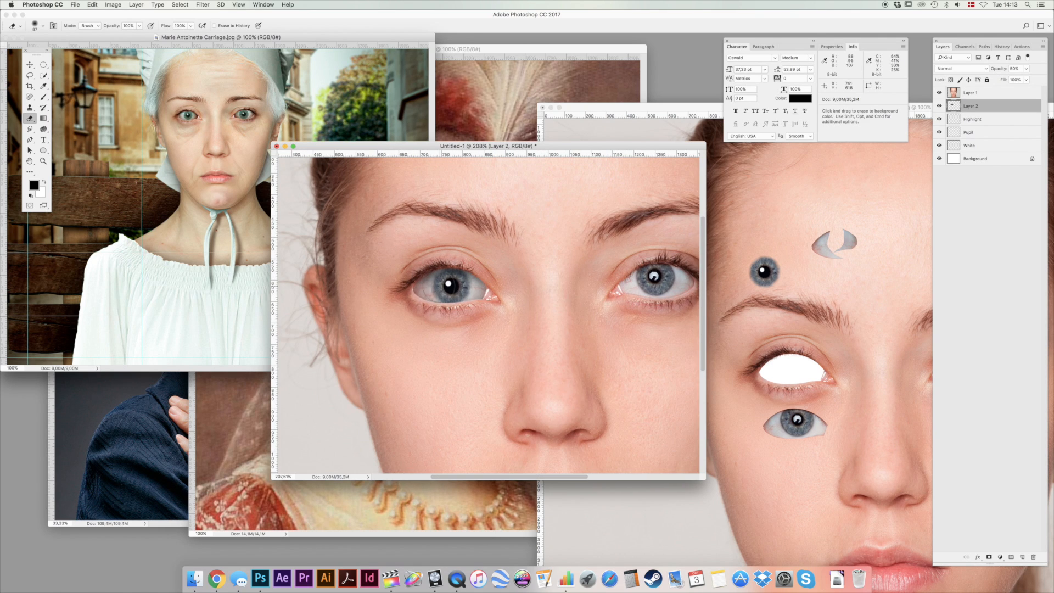
right_click(444, 285)
click(501, 305)
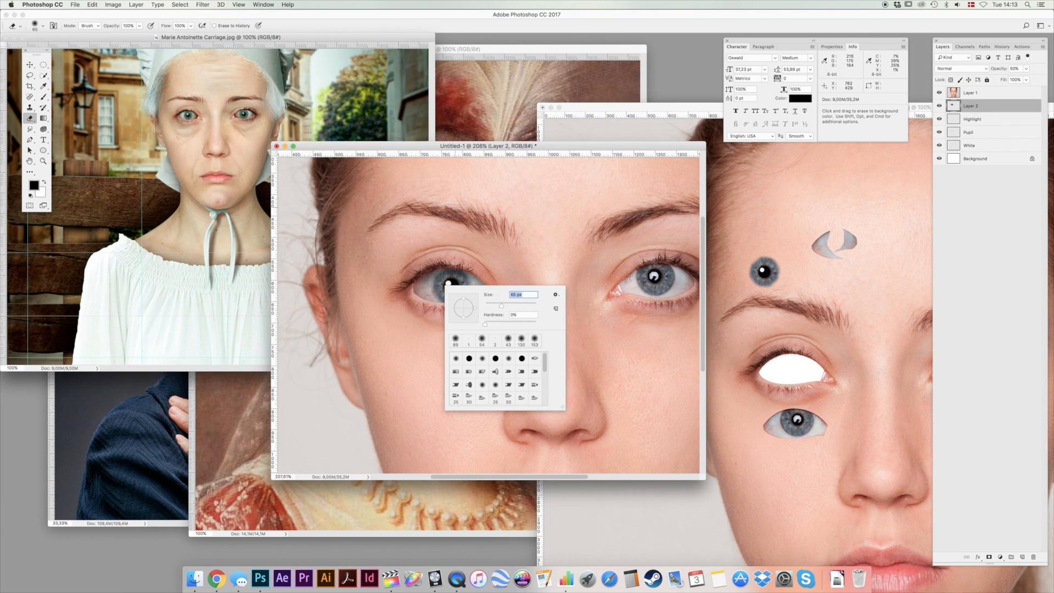
click(380, 146)
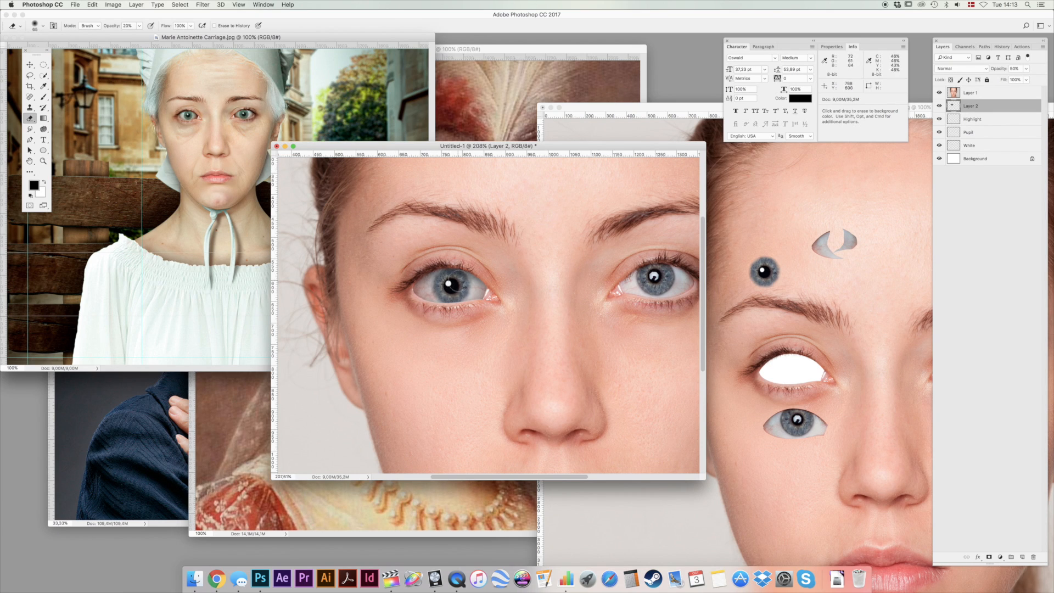
double_click(44, 161)
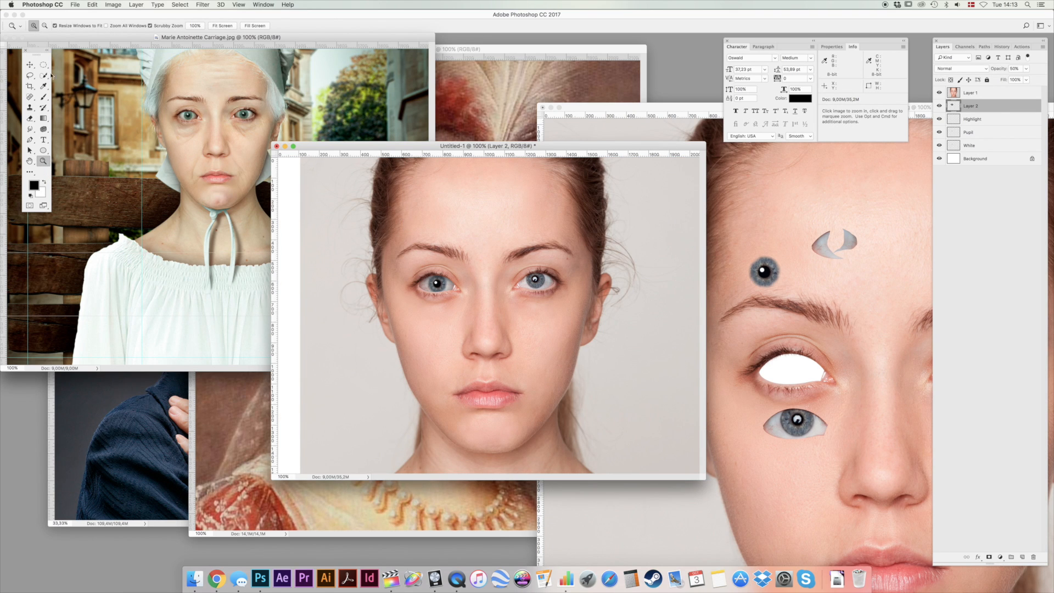
Select the Highlight layer again and nudge the linked highlight and pupil within the shaded eye.
click(29, 65)
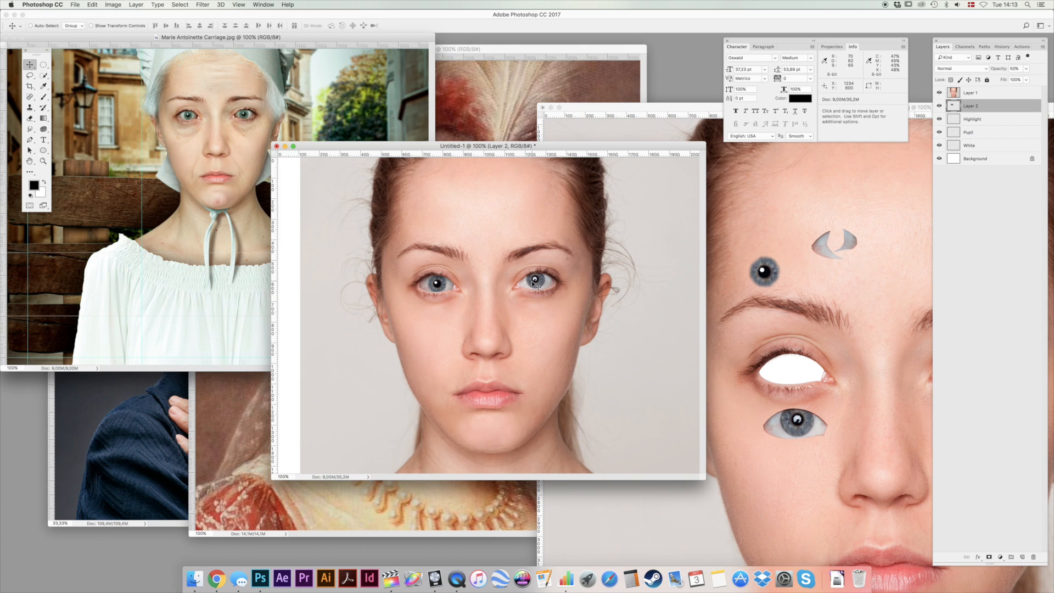
click(1005, 120)
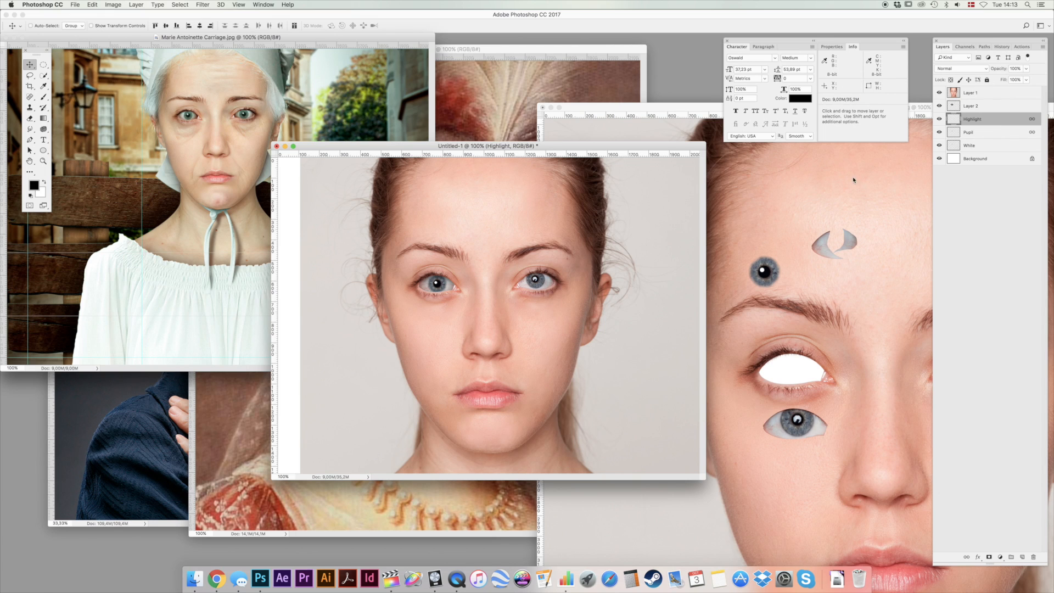
drag(620, 260, 631, 242)
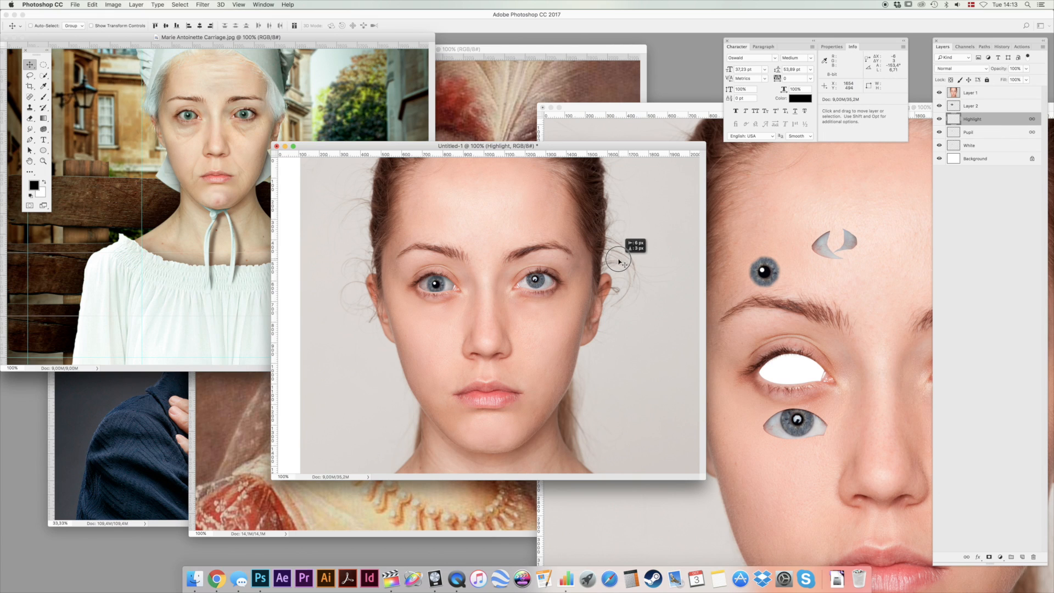
Select Layer 1 and draw a closed Pen path along the eyelid edges of the untouched eye.
click(531, 281)
drag(520, 284, 578, 286)
key(p)
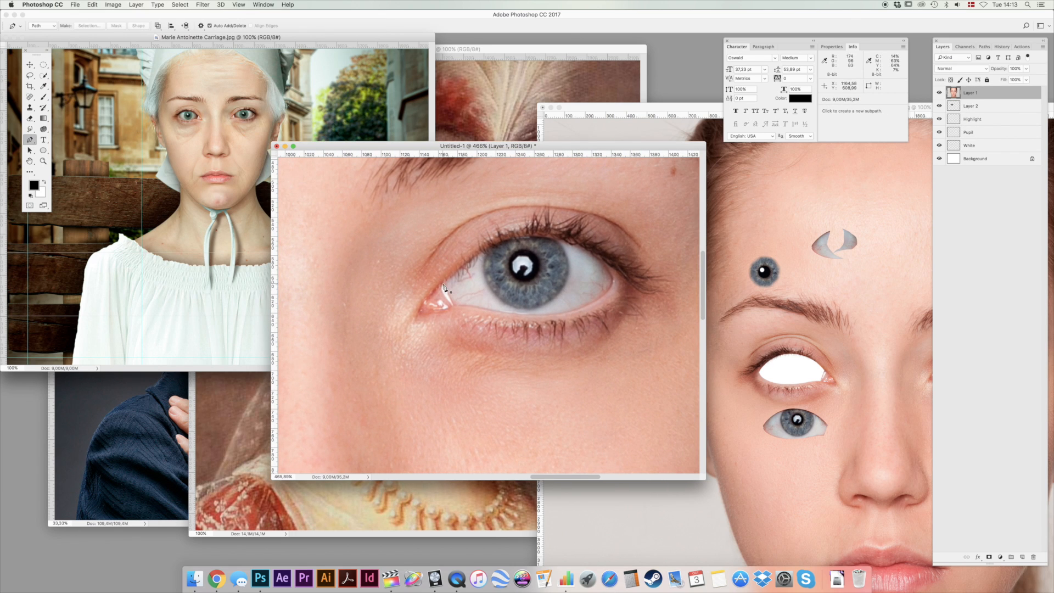
click(488, 234)
click(533, 235)
click(580, 237)
drag(612, 278, 620, 292)
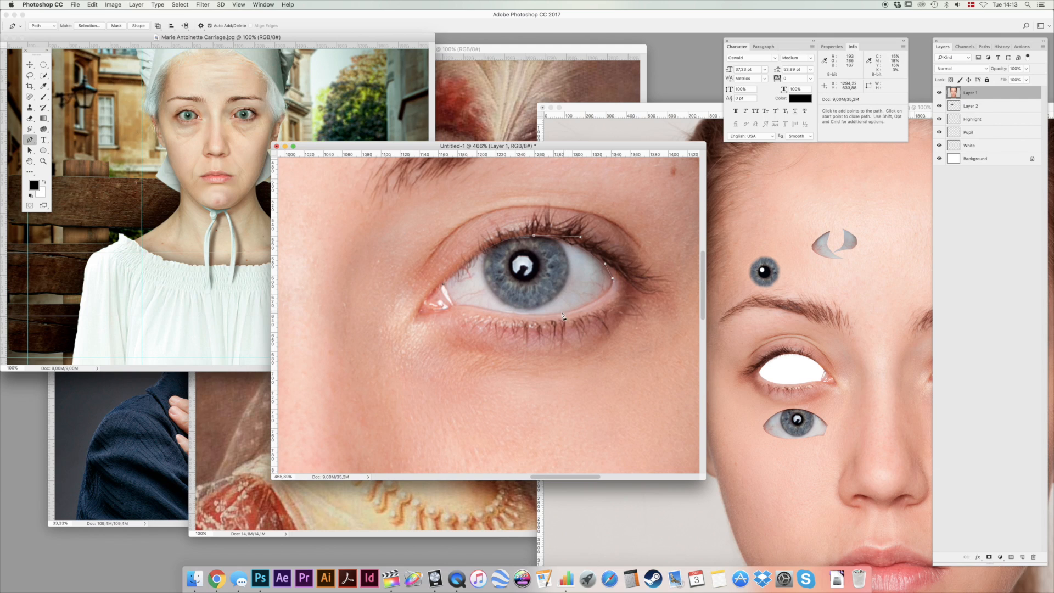
drag(548, 317, 425, 306)
alt+click(455, 306)
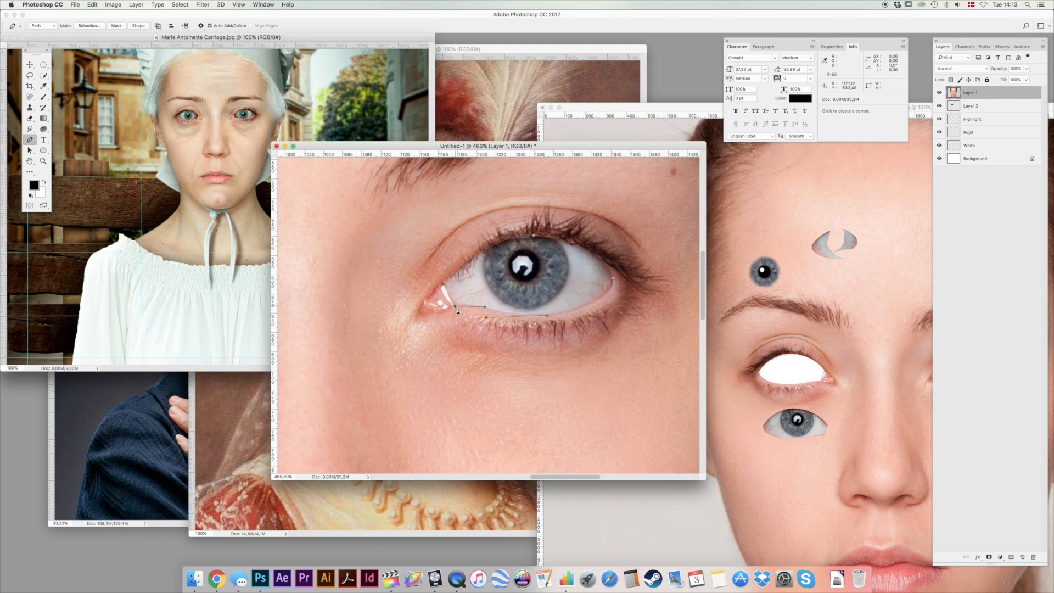
drag(445, 288, 442, 275)
Load the eye path as a selection, delete that area from Layer 1, deselect, and return to 100% view.
click(984, 47)
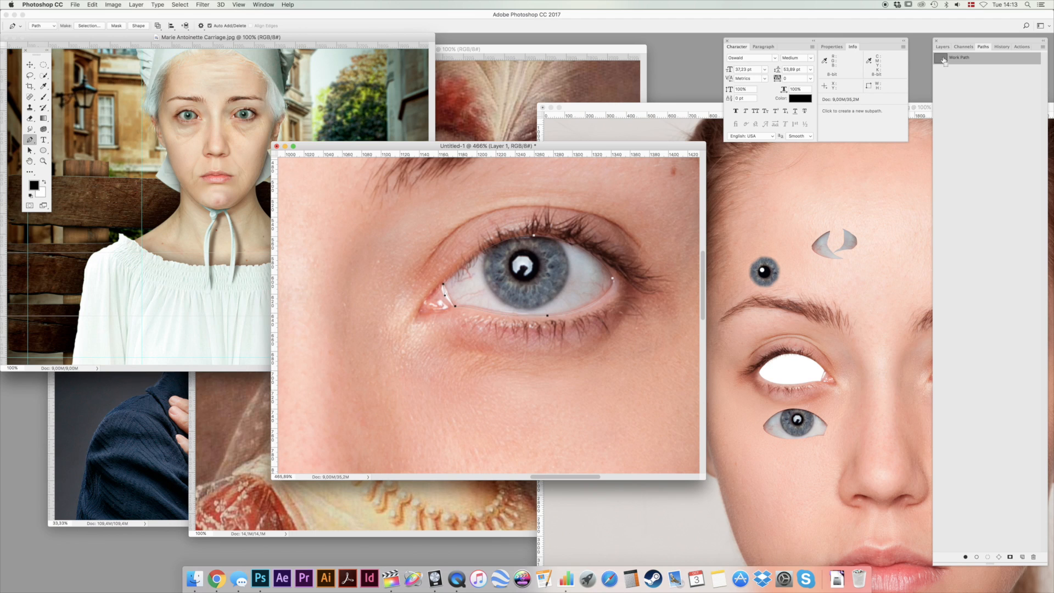
super+click(944, 60)
click(942, 47)
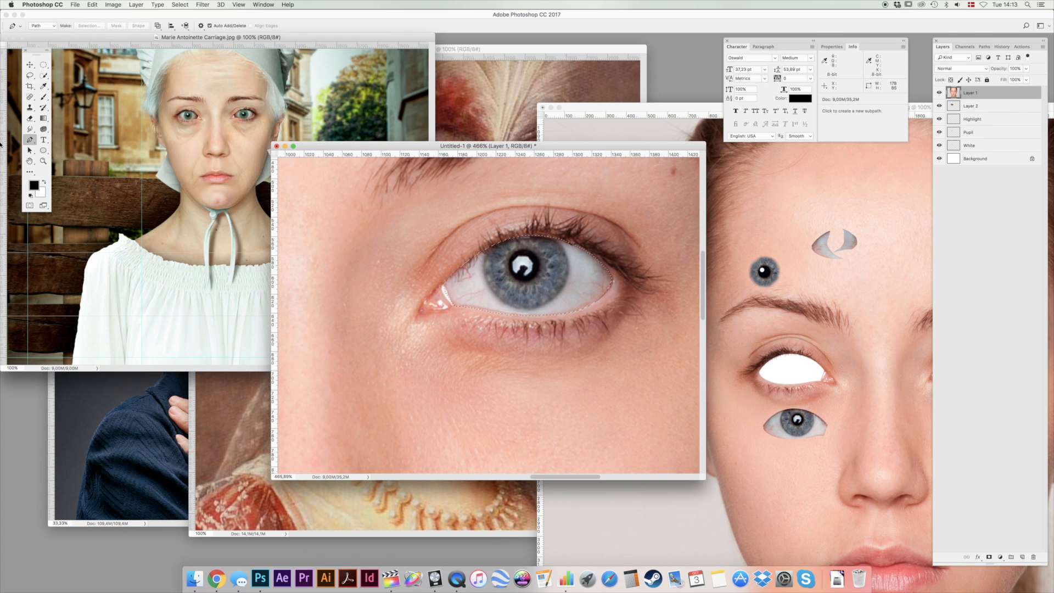
click(43, 65)
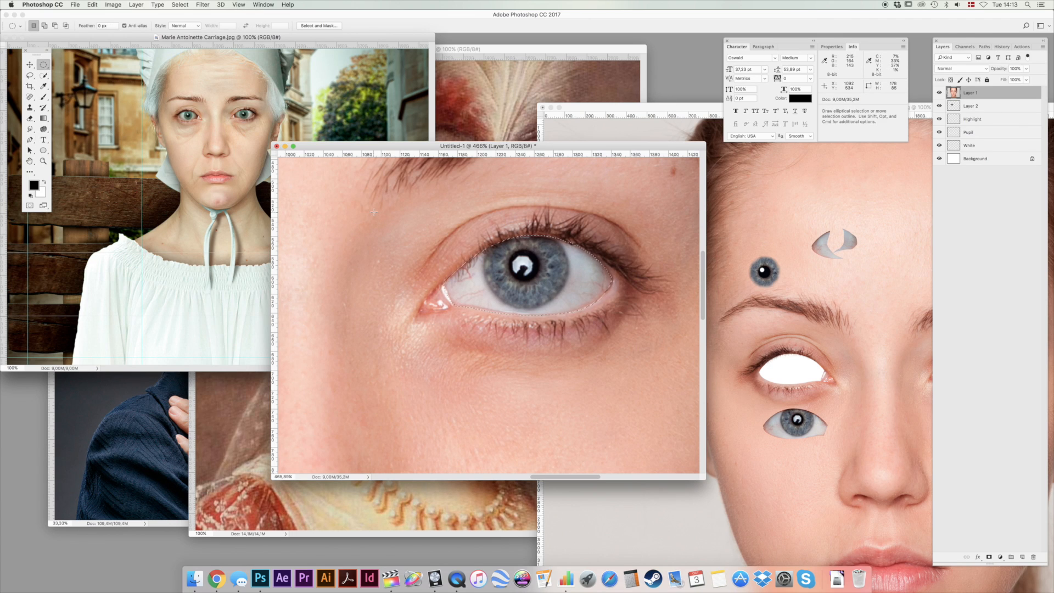
key(BackSpace)
key(super+d)
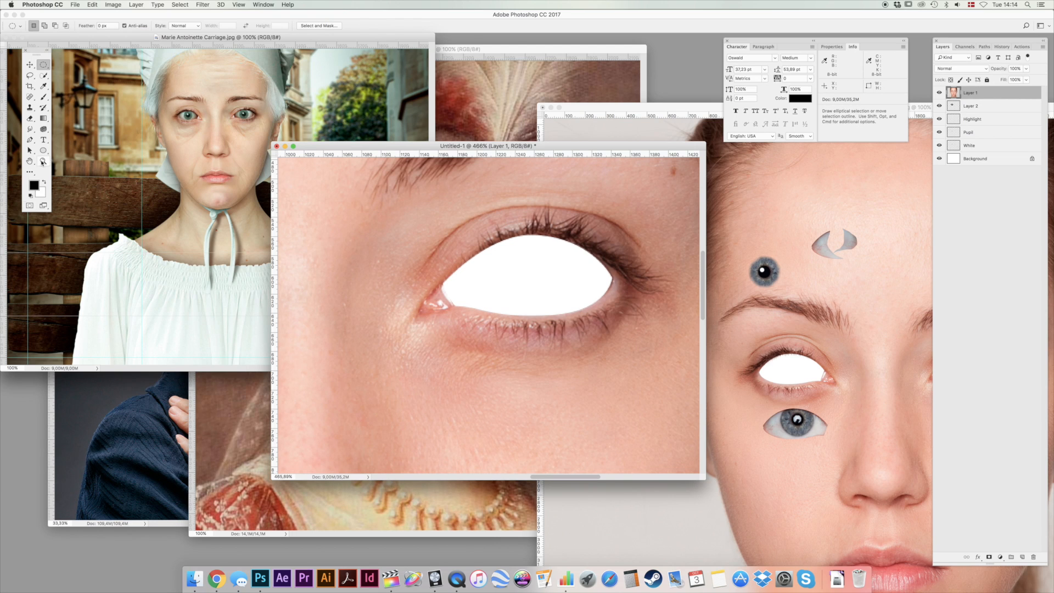
double_click(44, 161)
click(30, 65)
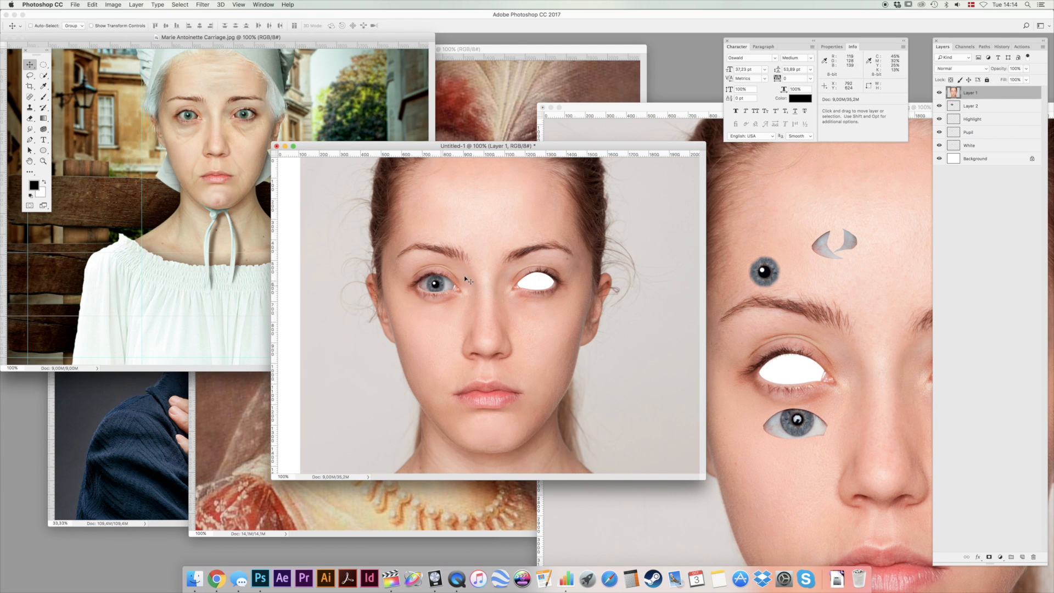
Select the finished eye's area on the White layer with an elliptical marquee and copy it into the other, empty eye opening.
click(993, 146)
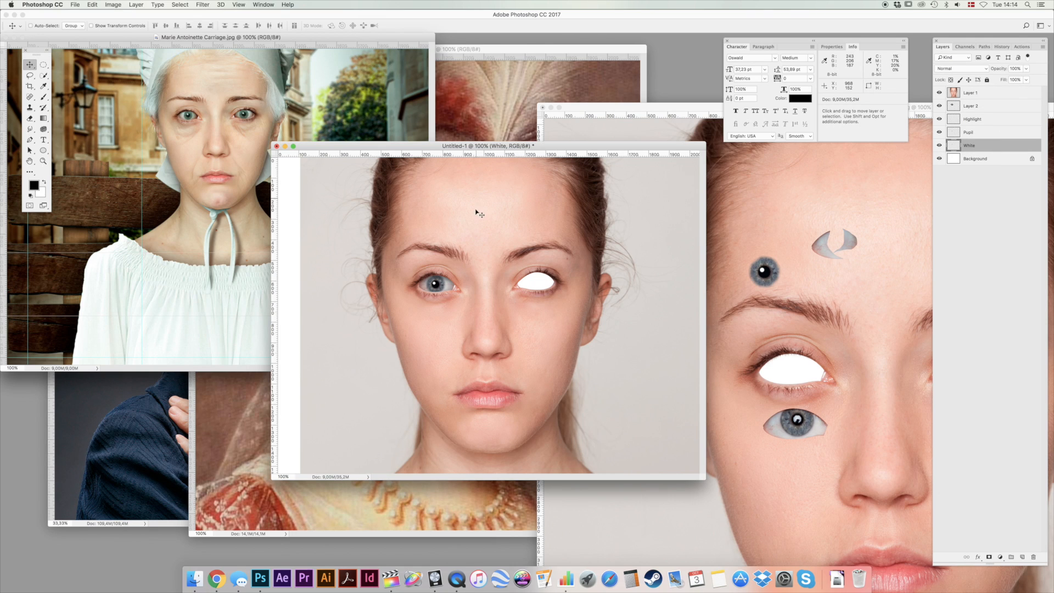
key(super)
key(m)
drag(393, 236, 482, 325)
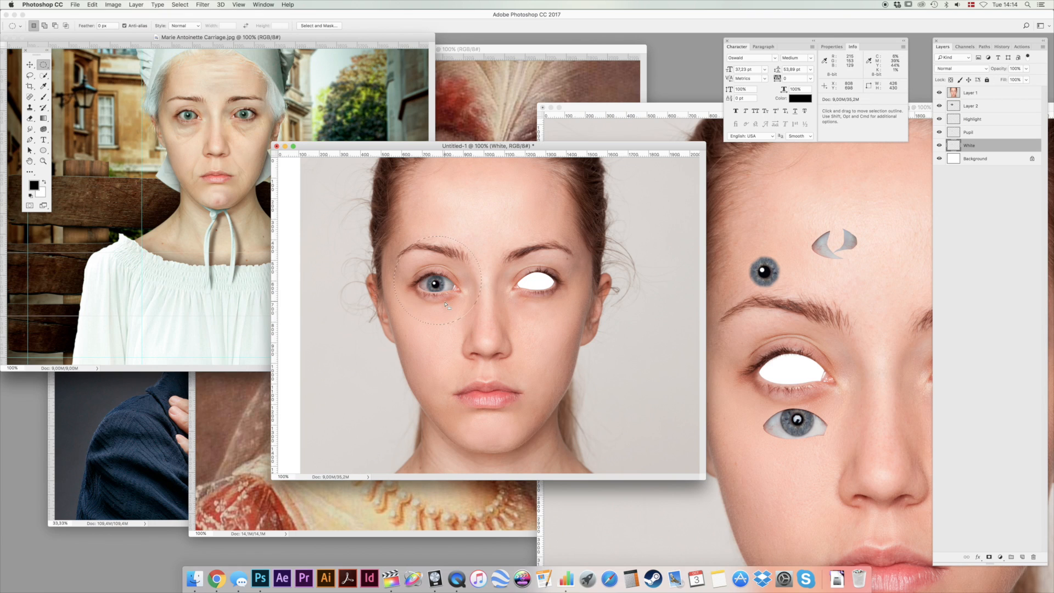
key(super)
drag(443, 295, 538, 280)
Transform and slightly rotate the copied eye white, and position it so it fills the second eye opening.
key(super+t)
key(Return)
key(super+t)
drag(584, 204, 570, 196)
key(Return)
drag(540, 281, 539, 281)
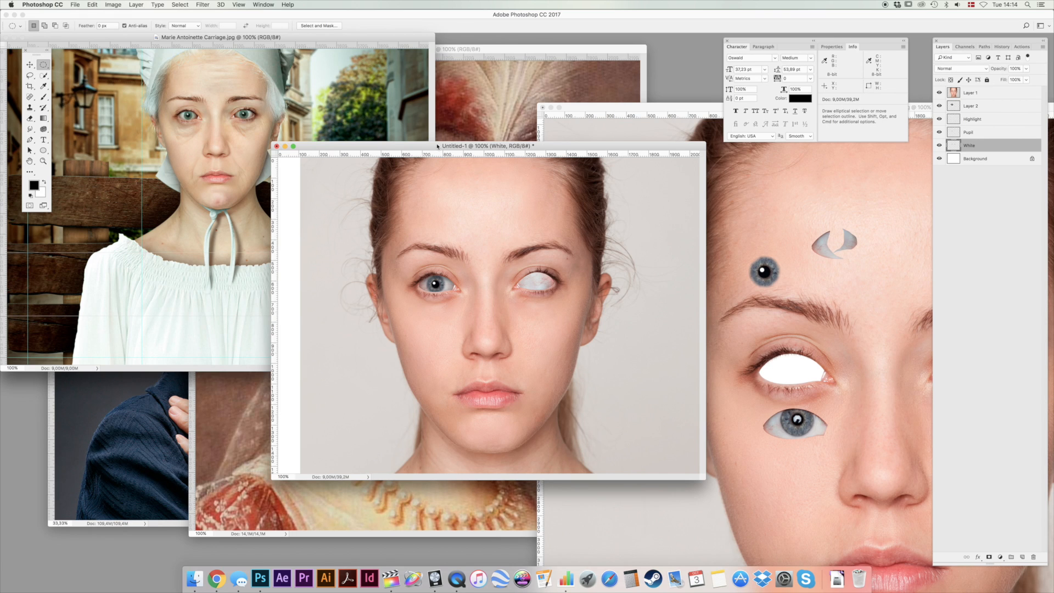
Smudge the cut eyelid edges of the second eye on Layer 1 using the Smudge tool at 70% strength.
drag(436, 142, 426, 122)
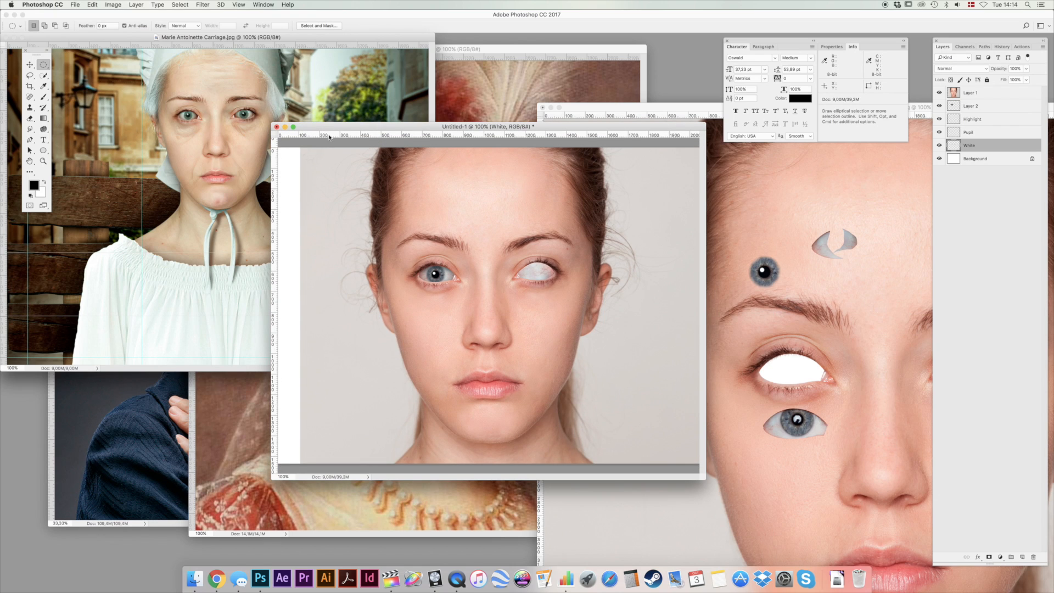
drag(333, 132, 307, 133)
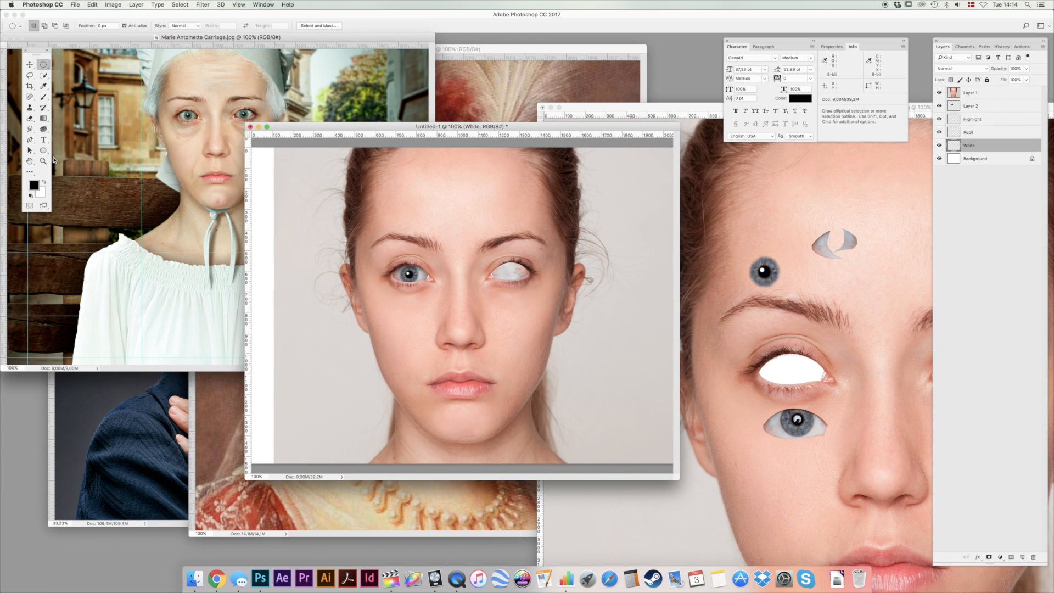
click(46, 162)
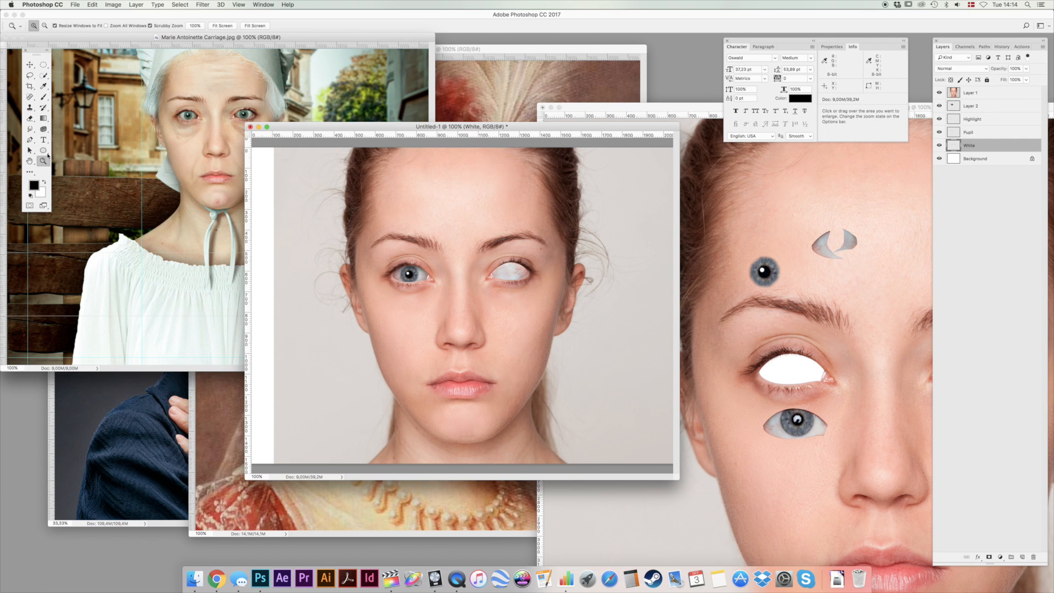
drag(516, 262, 544, 214)
key(v)
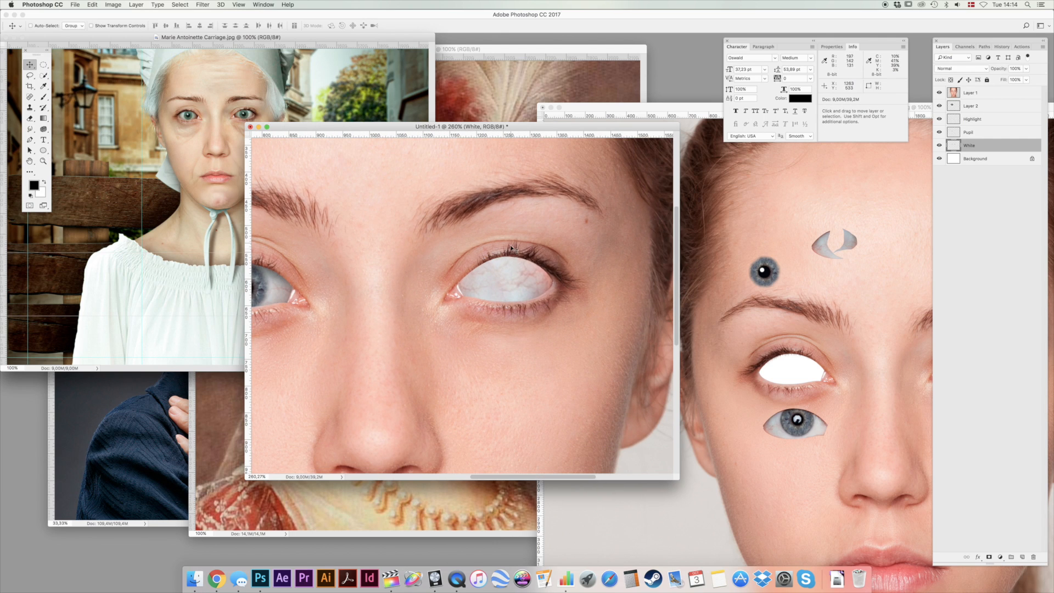
super+click(513, 252)
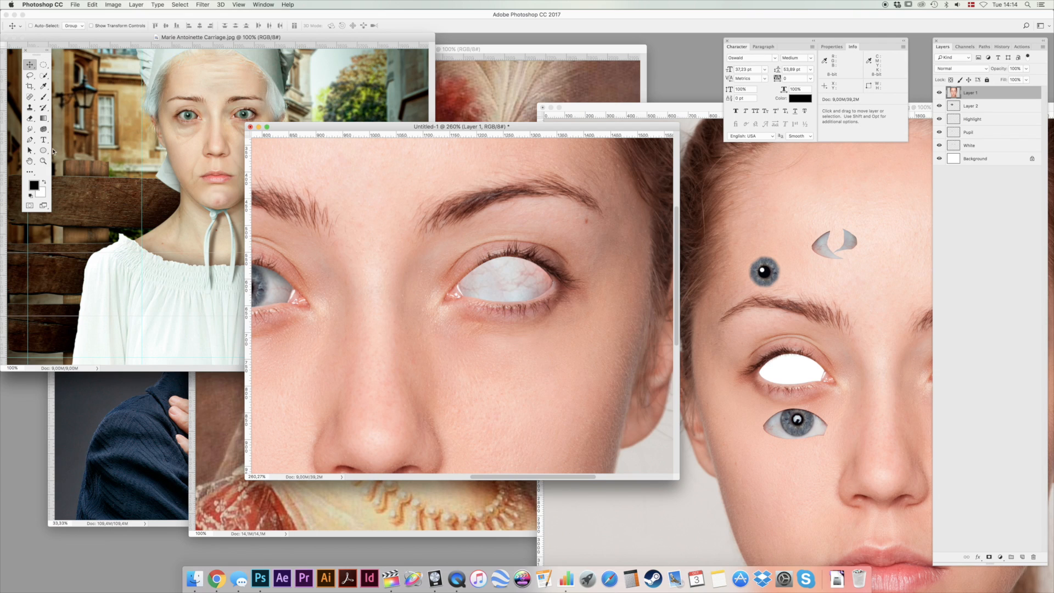
click(29, 129)
click(60, 146)
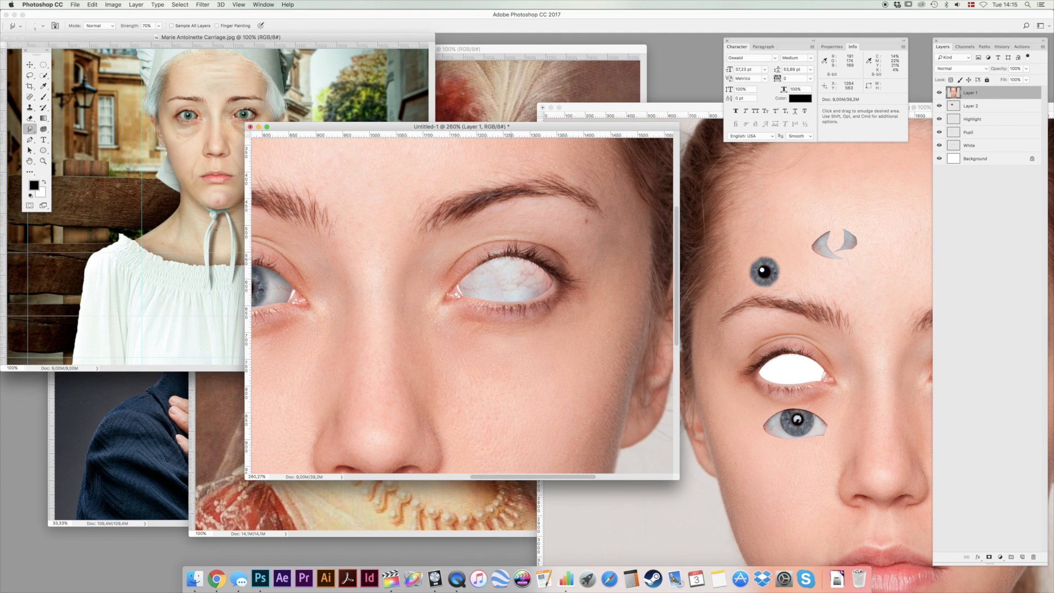
Duplicate the linked Highlight and Pupil layers and place the copies over the white of the second eye.
key(v)
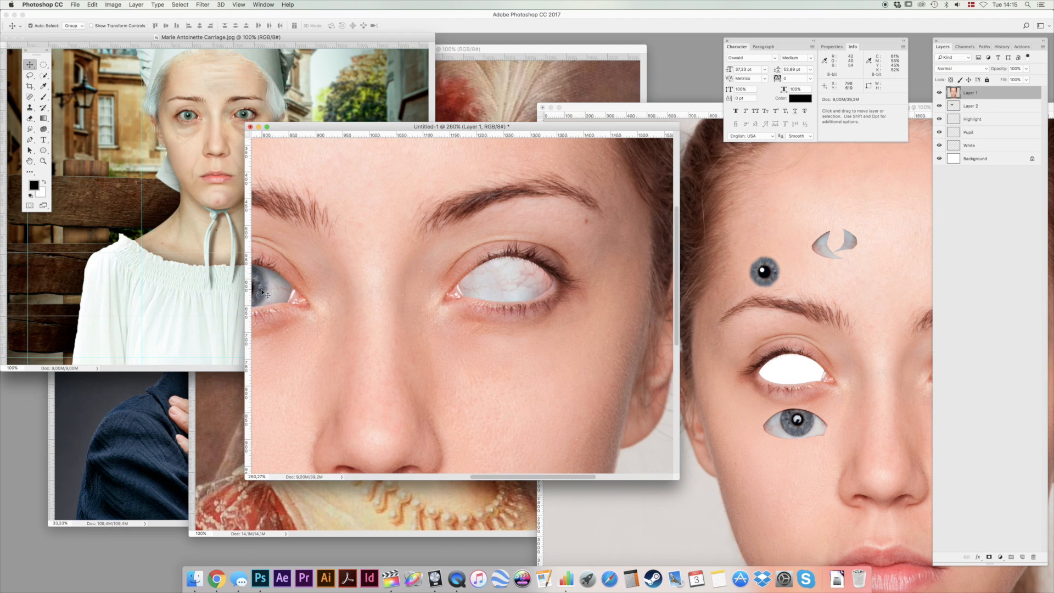
click(986, 132)
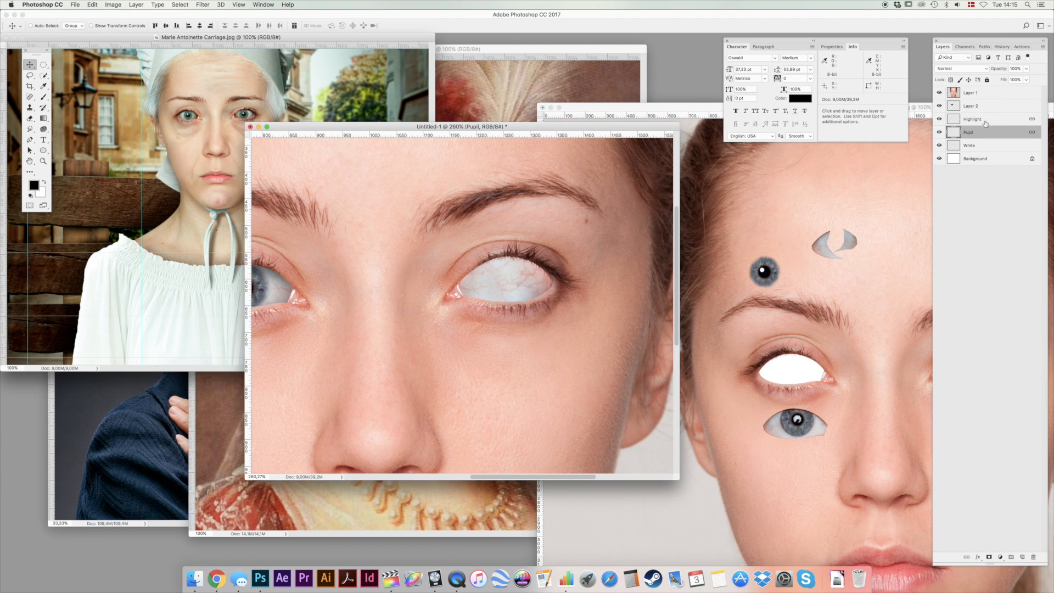
shift+click(1009, 123)
key(super+j)
drag(423, 144, 534, 291)
drag(346, 325, 400, 321)
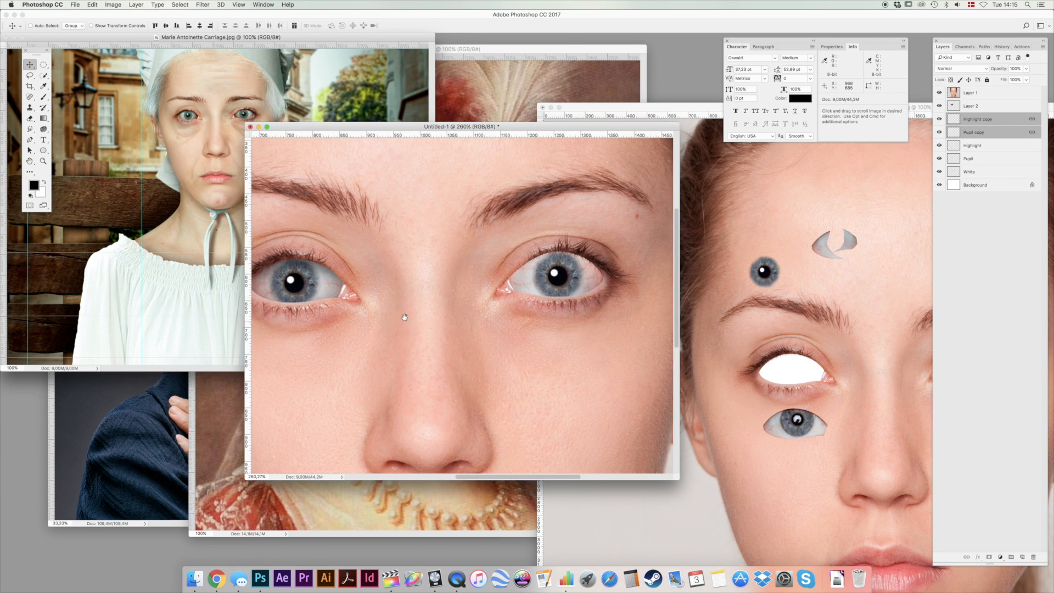
Set Layer 2's opacity to 50% and rename the layer Shadow.
click(995, 107)
key(5)
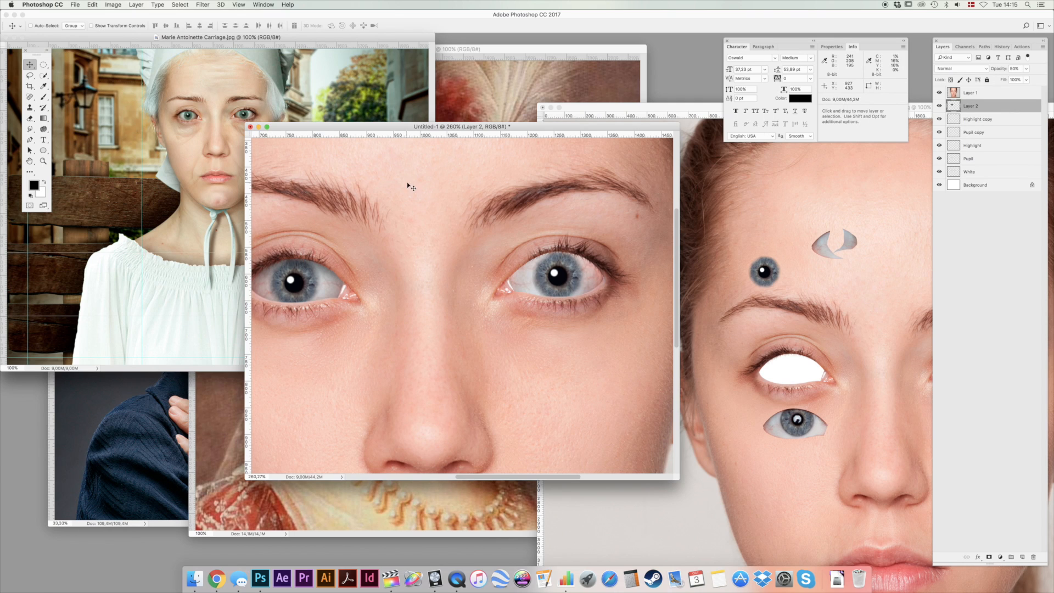
double_click(973, 106)
text(Shadow)
key(Return)
Paint soft black shading around the inner edges of the second eye on the Shadow layer with a 20% opacity brush.
key(b)
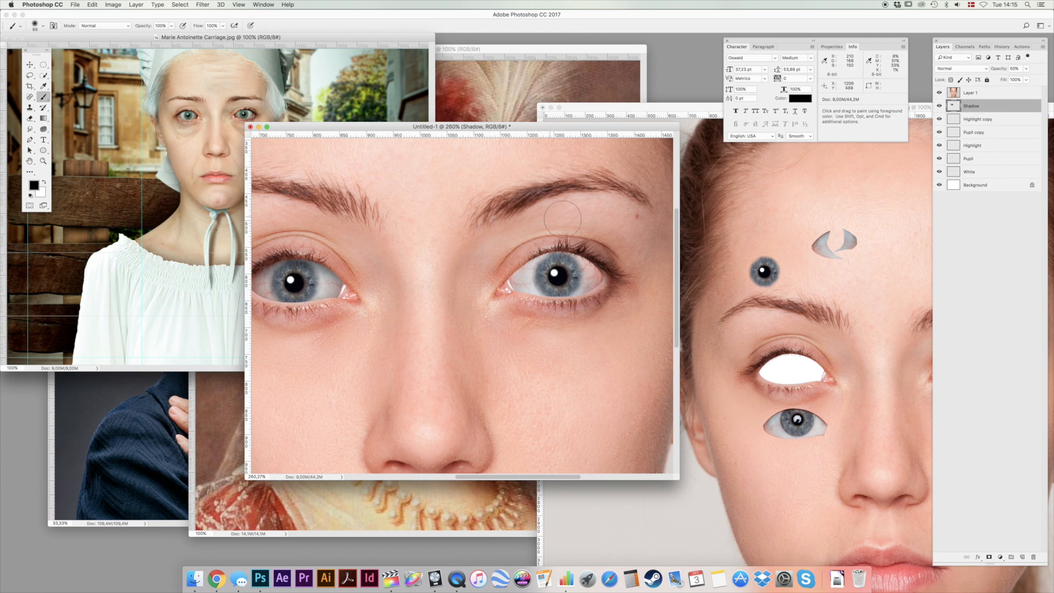
mouse_move(494, 308)
mouse_down()
mouse_move(529, 322)
mouse_move(512, 311)
mouse_move(611, 310)
mouse_up()
mouse_move(613, 248)
mouse_down()
mouse_move(537, 226)
mouse_move(512, 239)
mouse_move(543, 230)
mouse_move(509, 254)
mouse_move(575, 229)
mouse_move(632, 252)
mouse_up()
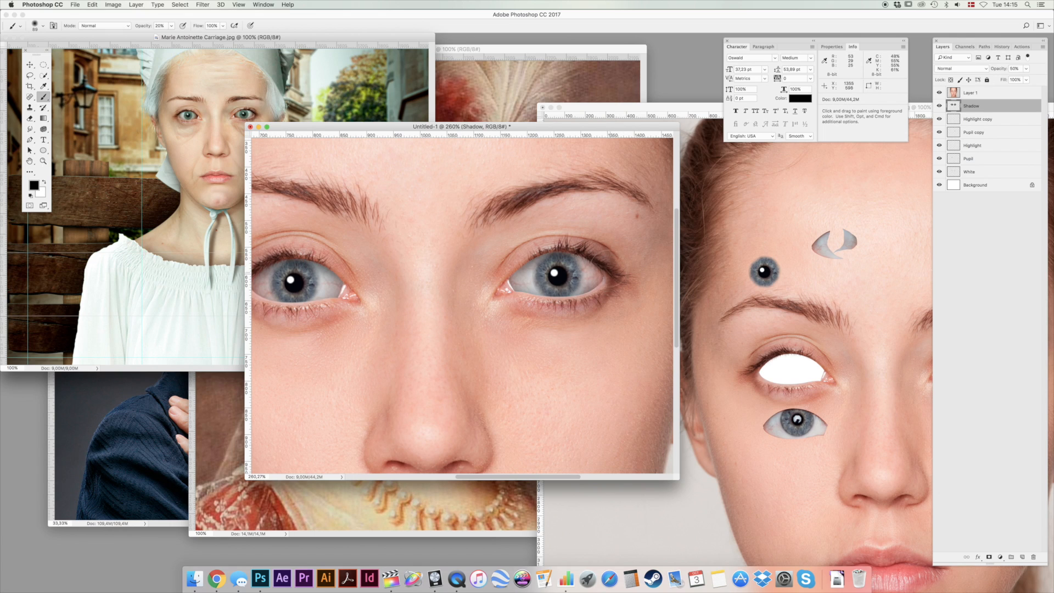
drag(508, 293, 513, 273)
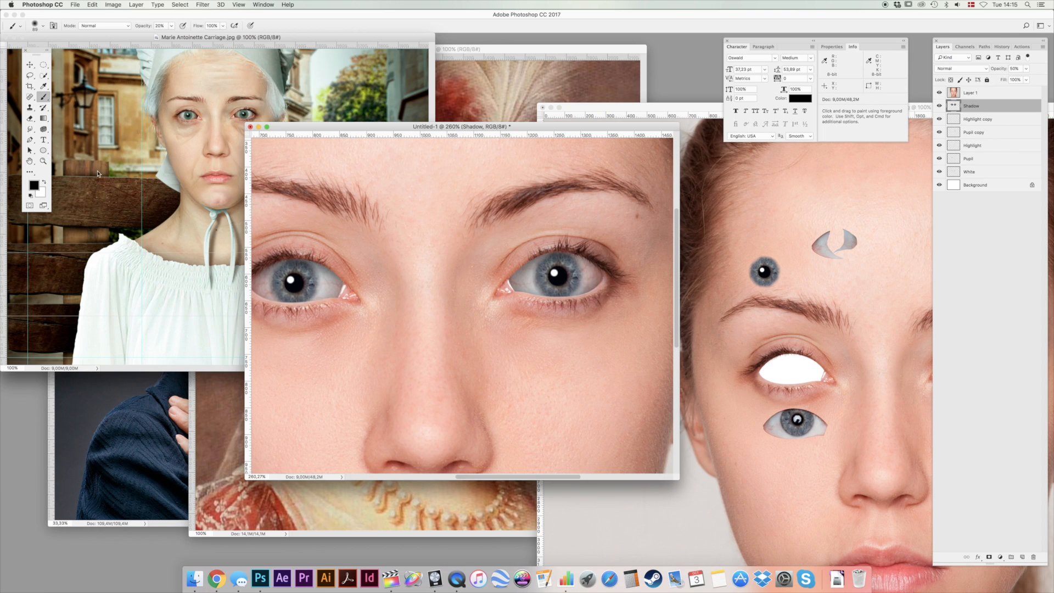
Return to 100% view and nudge the linked highlight and pupil copies within the second eye.
double_click(43, 160)
click(30, 64)
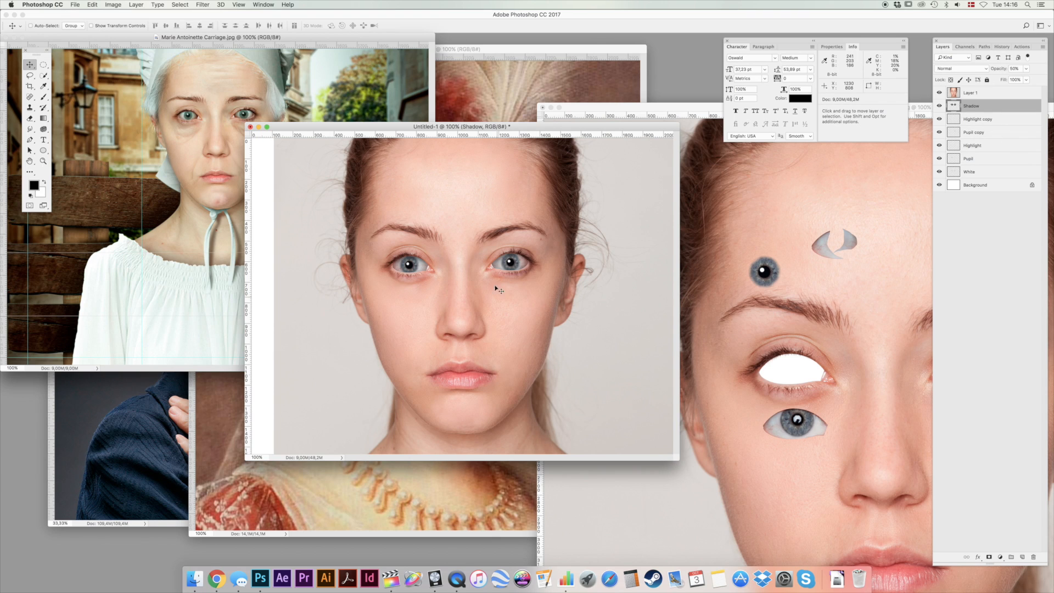
super+click(512, 264)
drag(523, 284, 523, 284)
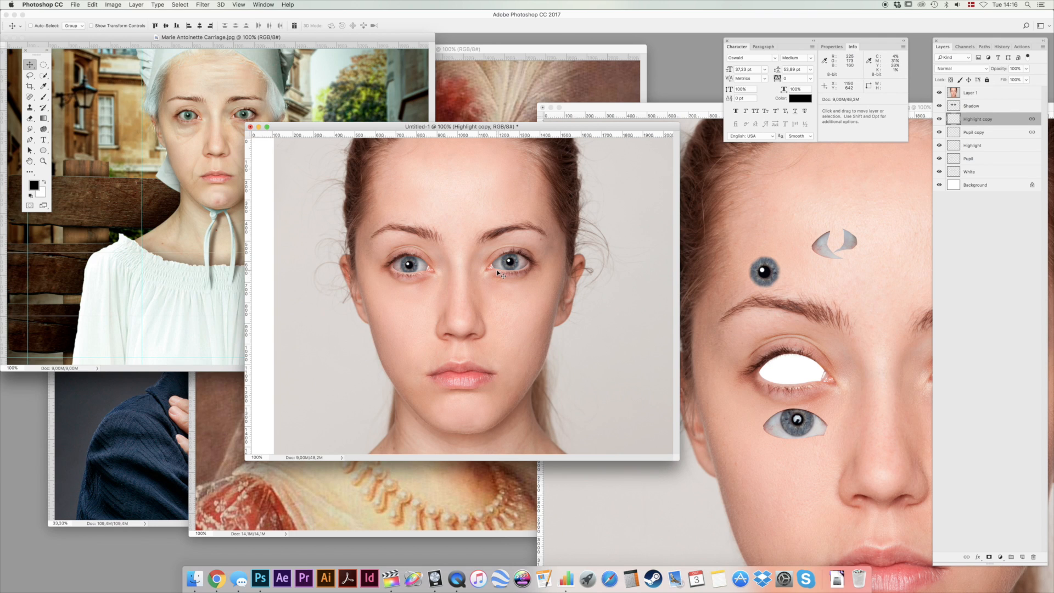
Soften the second eye's cut edges on Layer 1 with the Blur tool at 20% strength, finishing at 100% view.
super+click(498, 272)
drag(502, 272, 553, 213)
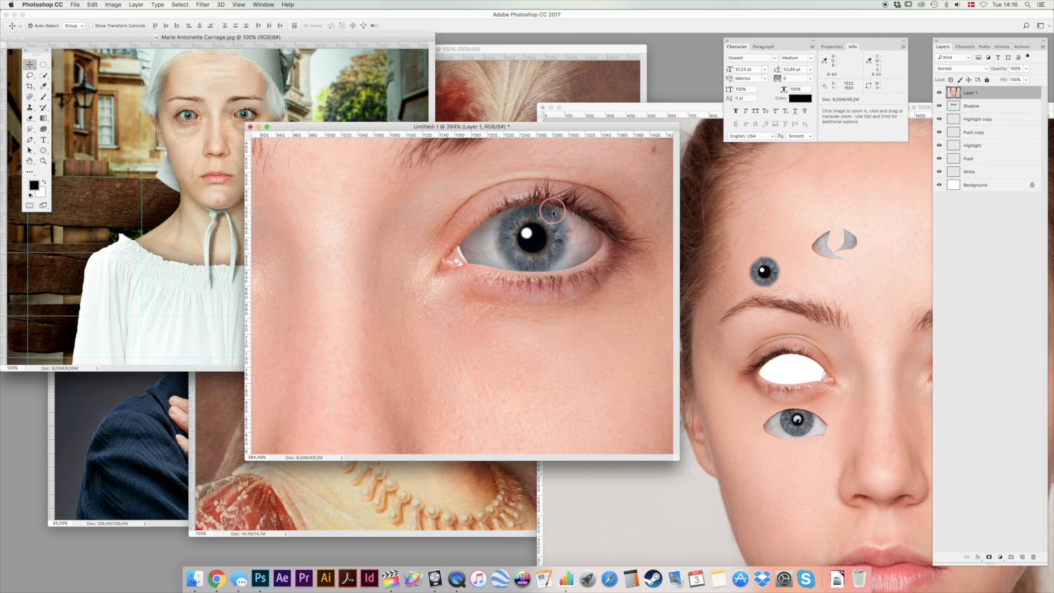
click(30, 131)
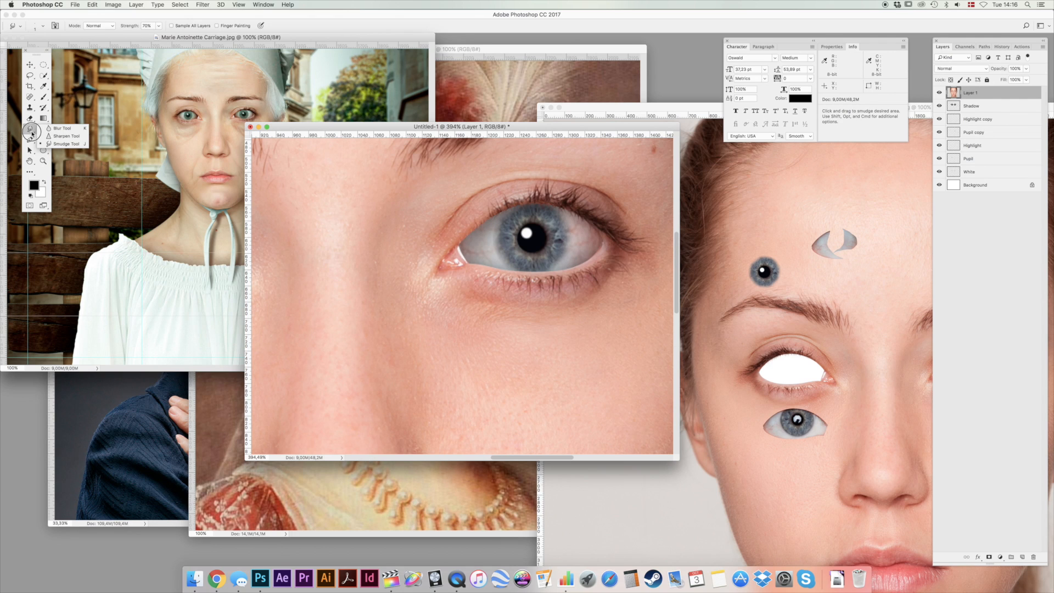
click(55, 124)
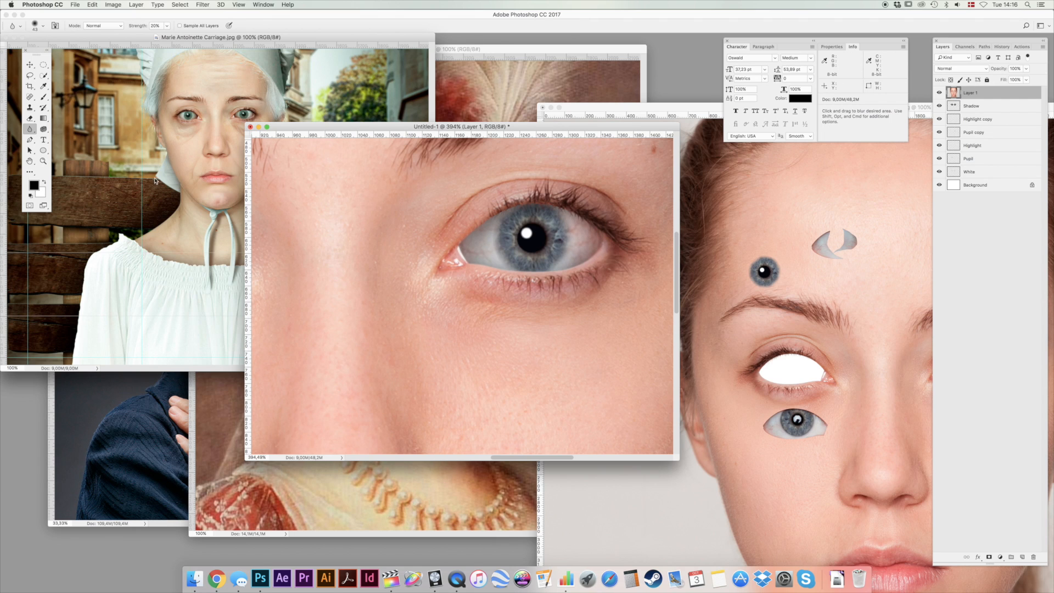
double_click(43, 161)
key(v)
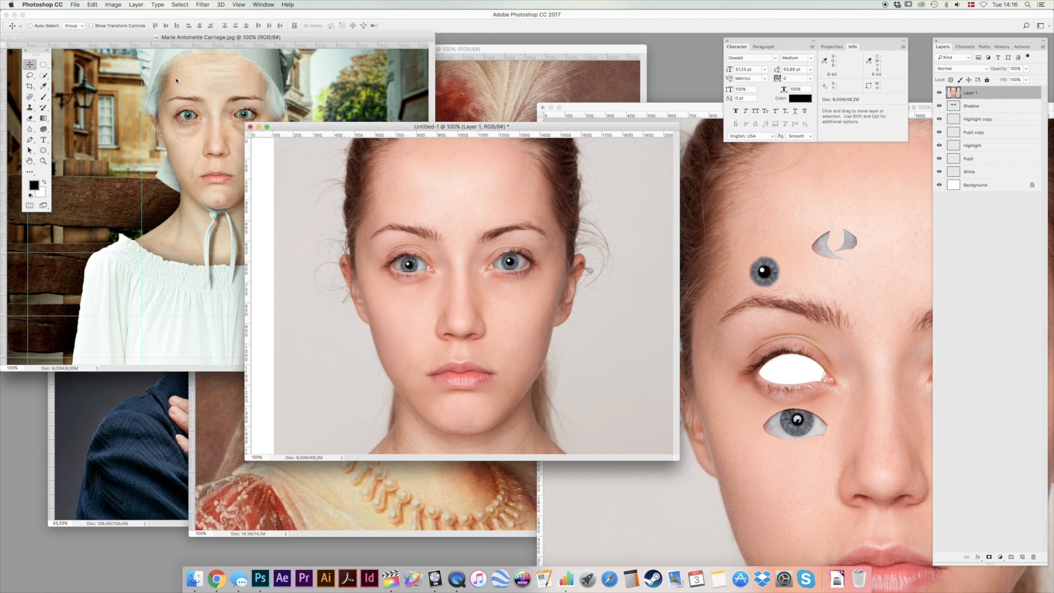
Select the Pupil copy layer and fine-tune the position of the second eye's linked pupil and highlight.
drag(321, 126, 330, 122)
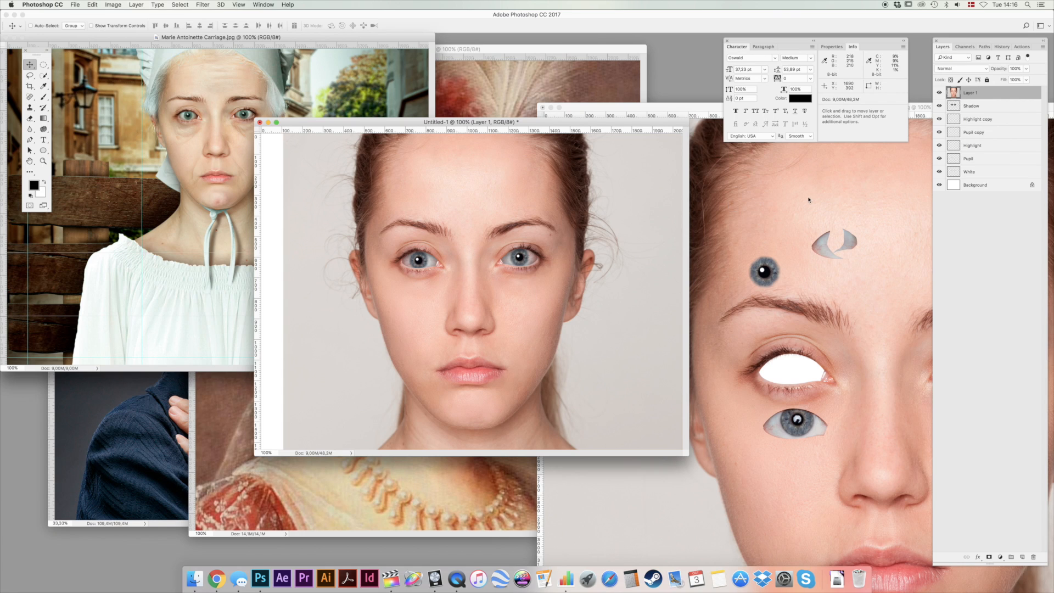
drag(517, 258, 521, 263)
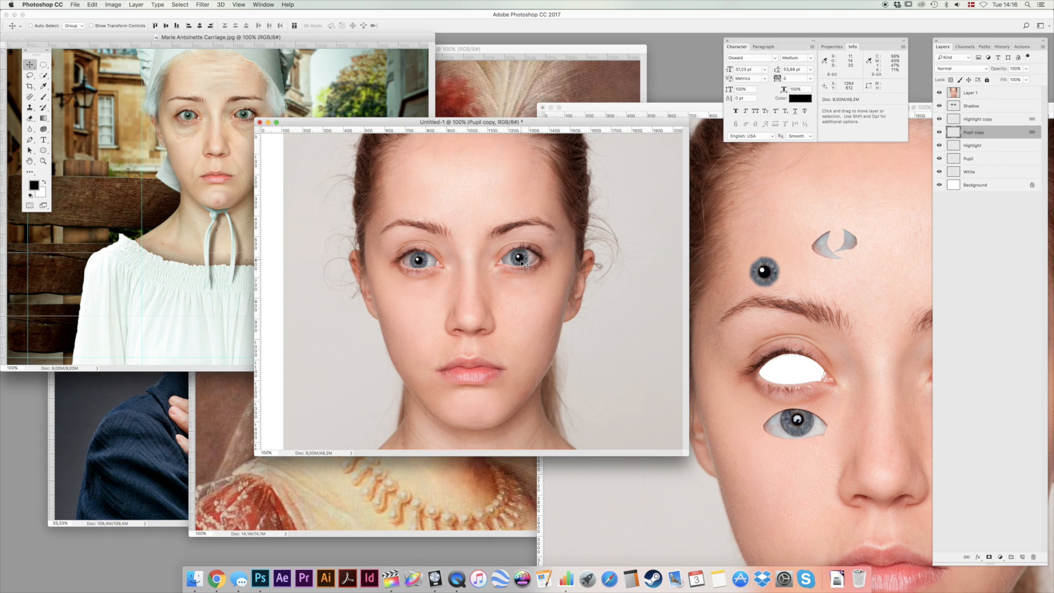
drag(553, 224, 552, 226)
Lasso the wrinkled forehead in the elderly woman's photo and copy it.
click(132, 435)
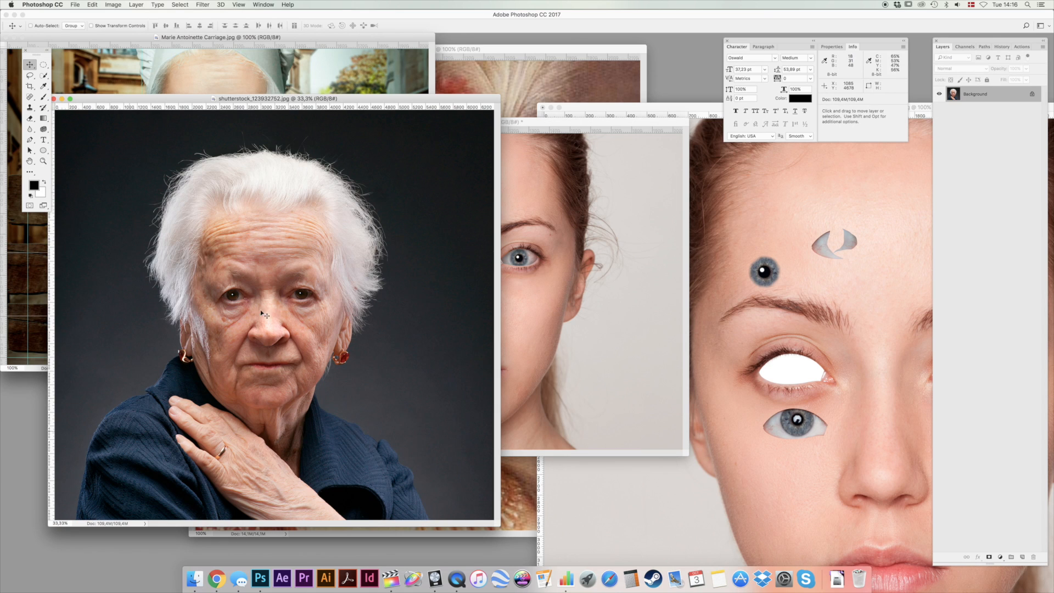
key(l)
mouse_move(319, 214)
mouse_down()
mouse_move(219, 209)
mouse_move(198, 224)
mouse_move(193, 254)
mouse_move(239, 289)
mouse_move(314, 290)
mouse_move(333, 263)
mouse_move(333, 227)
mouse_up()
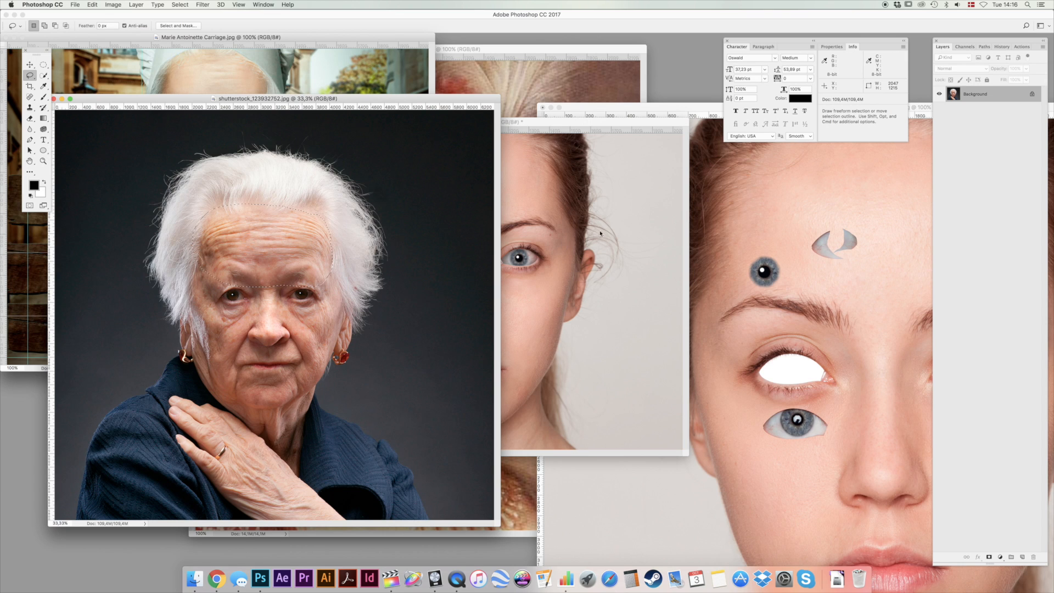
Select all layers from Layer 1 through White in the Untitled-1 portrait and move them down together to show more forehead and hair.
click(600, 233)
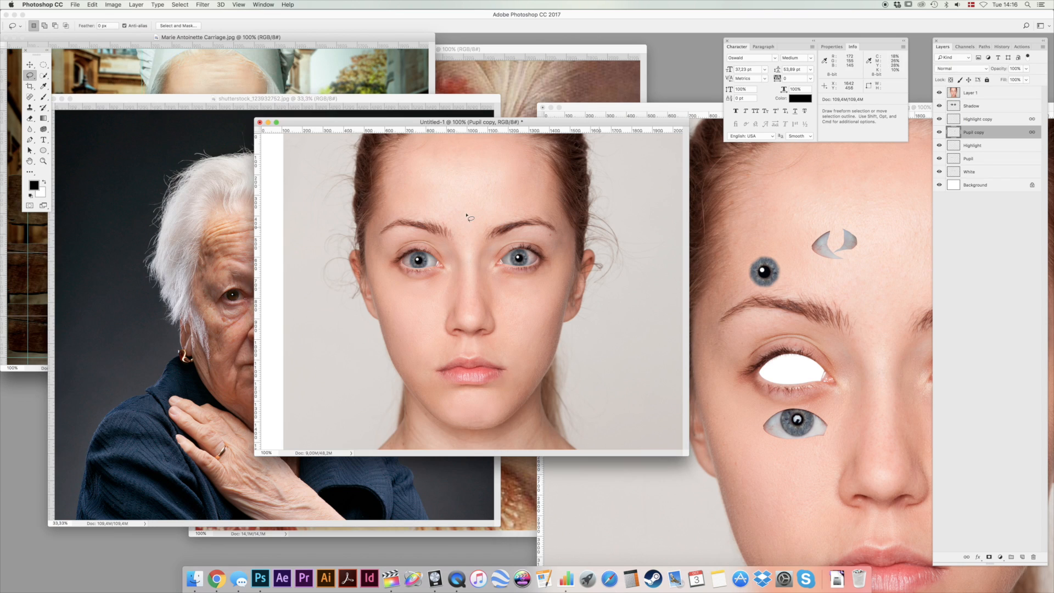
click(997, 94)
shift+click(990, 172)
key(v)
drag(495, 201, 500, 247)
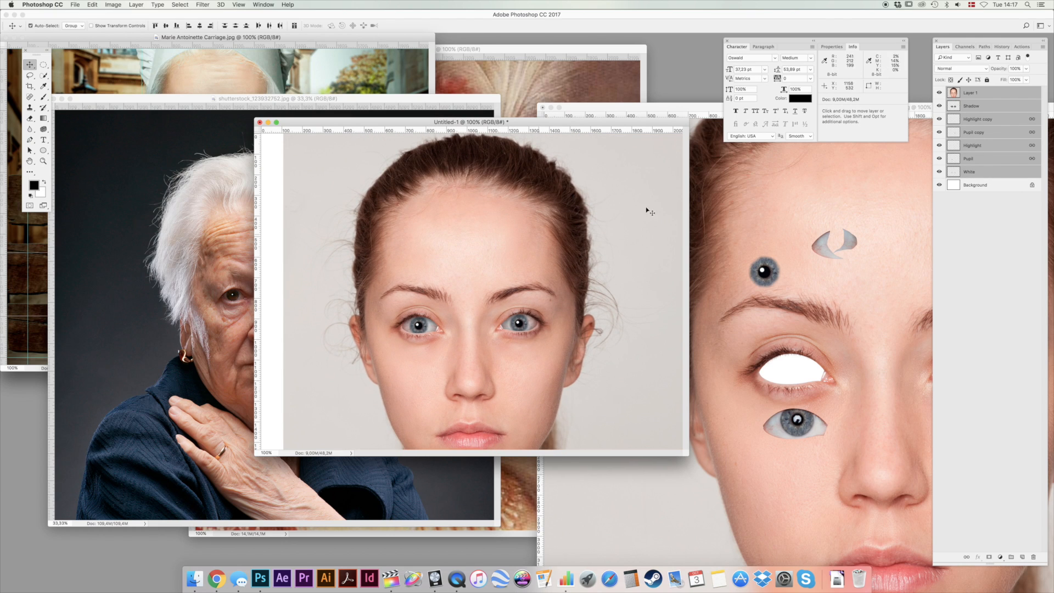
Paste the copied wrinkled forehead, scale it down to the young woman's head width, and place it over her forehead.
key(super+v)
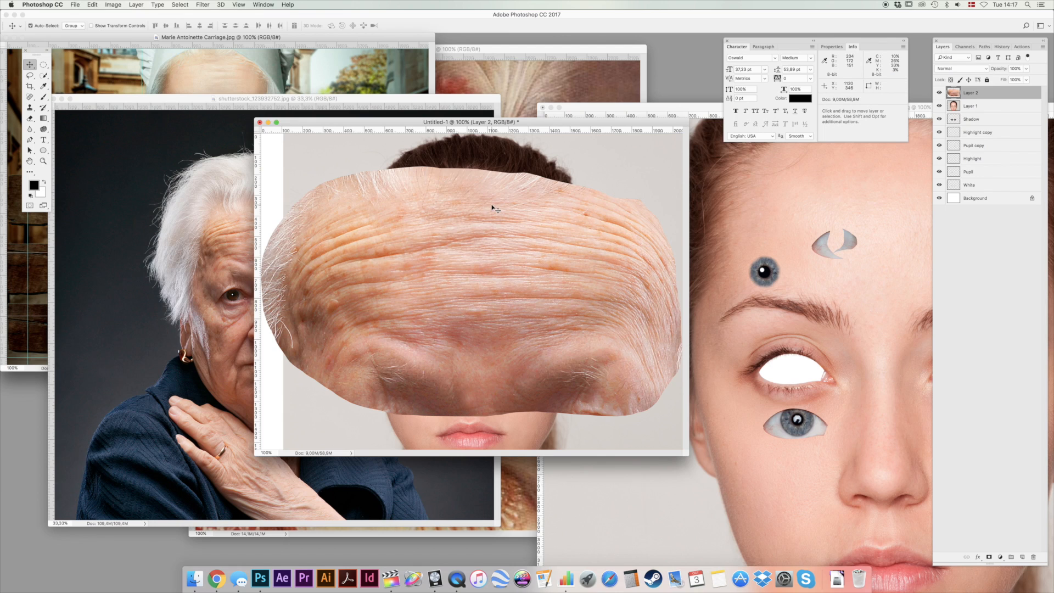
key(super+t)
drag(263, 166, 370, 210)
key(Return)
mouse_move(457, 279)
mouse_down()
mouse_move(462, 187)
mouse_move(461, 223)
mouse_up()
Erase the outer edges of the wrinkled forehead patch with a soft eraser at 0% hardness and 100% opacity.
key(e)
right_click(343, 180)
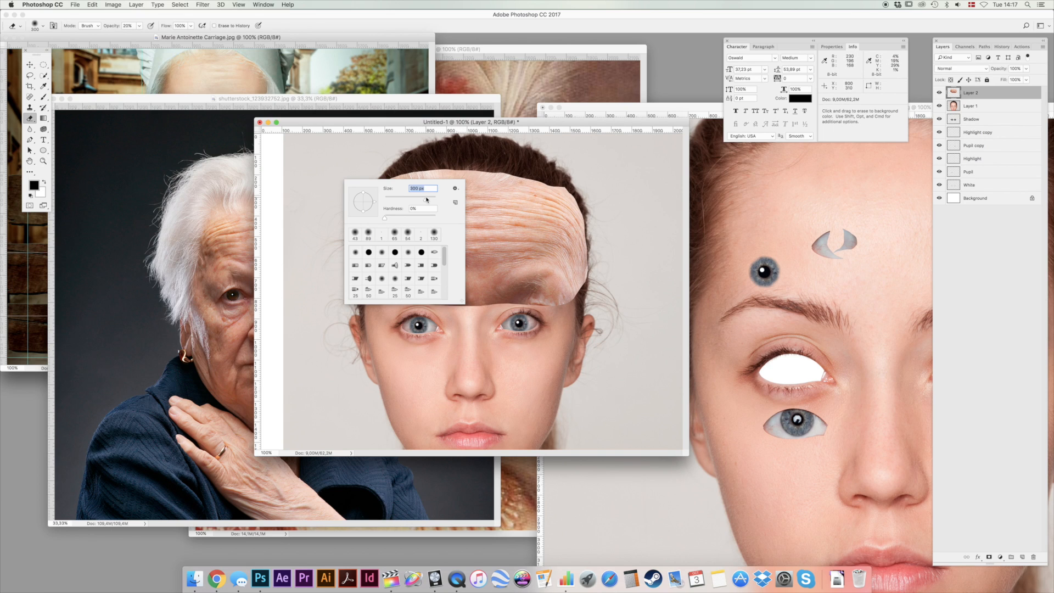
click(365, 125)
key(0)
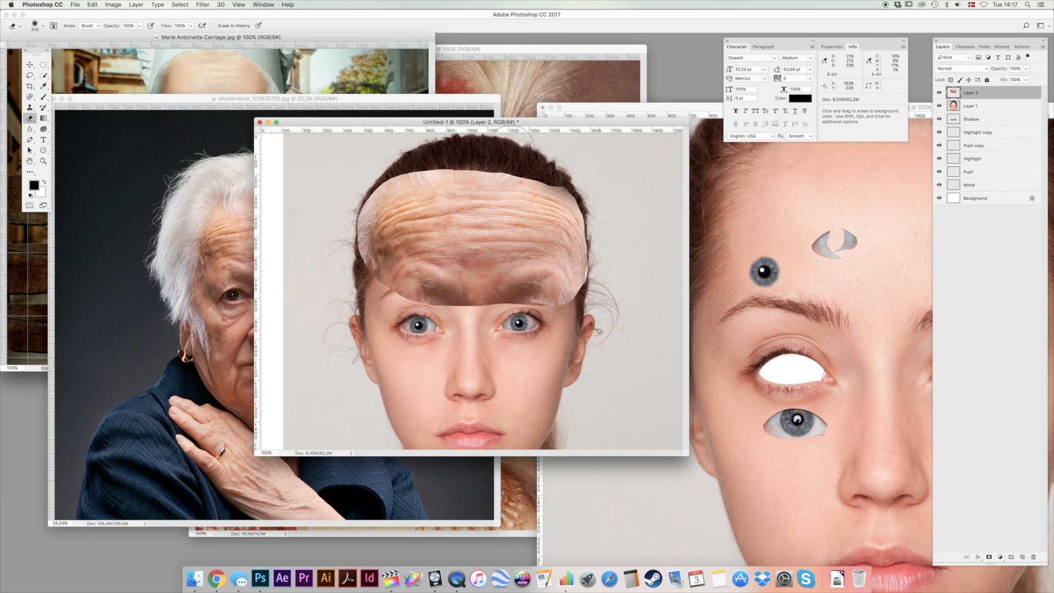
mouse_move(605, 240)
mouse_down()
mouse_move(593, 302)
mouse_move(515, 318)
mouse_move(537, 319)
mouse_move(447, 321)
mouse_move(459, 320)
mouse_move(438, 312)
mouse_move(465, 311)
mouse_move(344, 274)
mouse_move(328, 233)
mouse_move(345, 220)
mouse_move(342, 177)
mouse_move(398, 151)
mouse_move(442, 140)
mouse_move(578, 183)
mouse_up()
Fade the wrinkled patch with the eraser at 20% and 10% opacity, and set its layer opacity to 60%.
key(2)
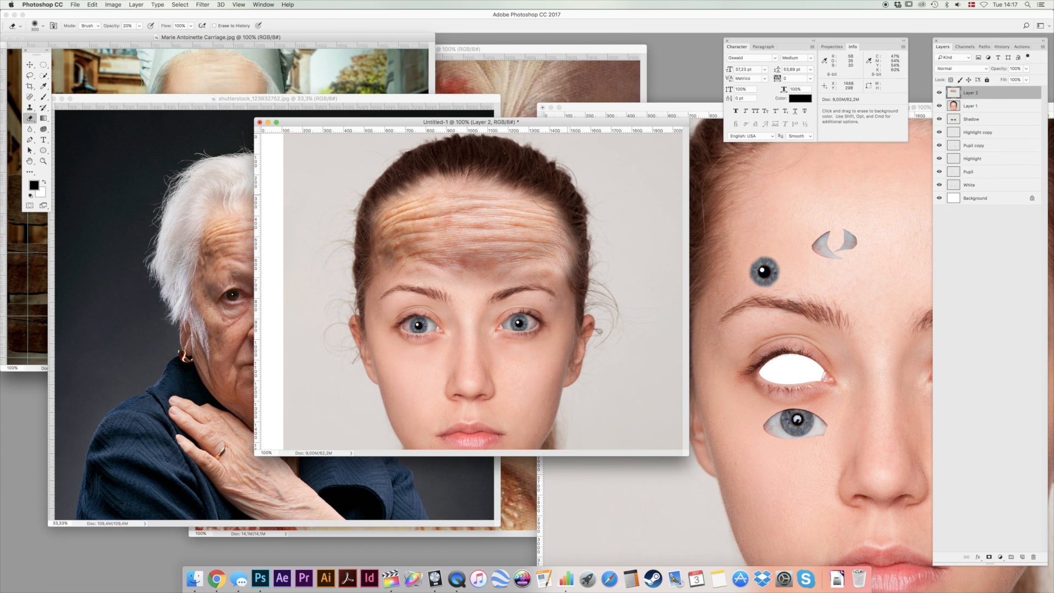
mouse_move(546, 248)
mouse_down()
mouse_move(545, 216)
mouse_move(504, 179)
mouse_move(418, 204)
mouse_move(391, 239)
mouse_move(399, 277)
mouse_move(456, 260)
mouse_move(486, 279)
mouse_up()
key(1)
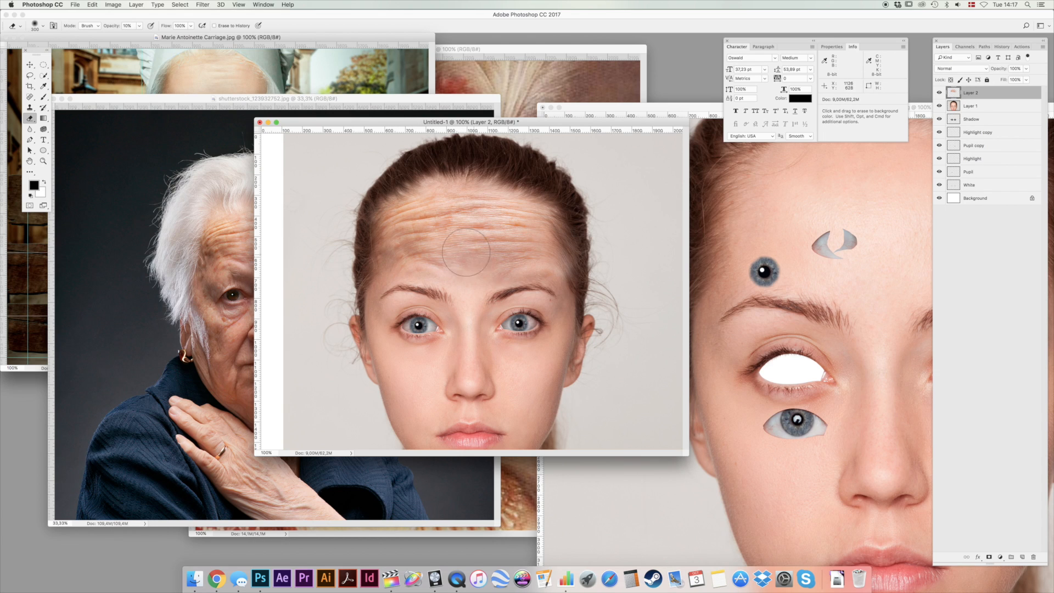
mouse_move(565, 283)
mouse_down()
mouse_move(512, 192)
mouse_move(474, 187)
mouse_move(404, 212)
mouse_up()
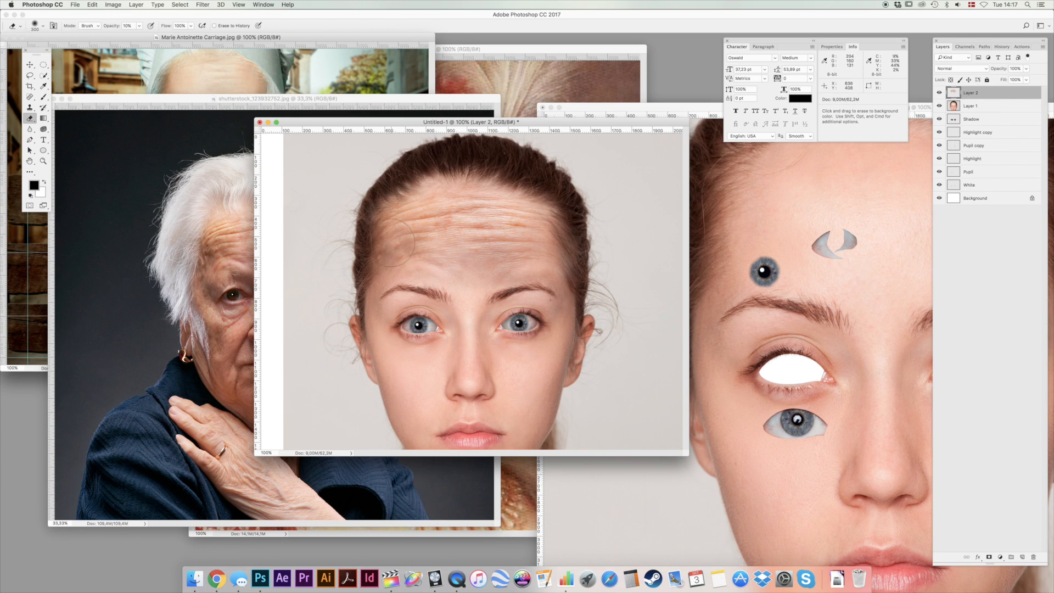
key(v)
key(6)
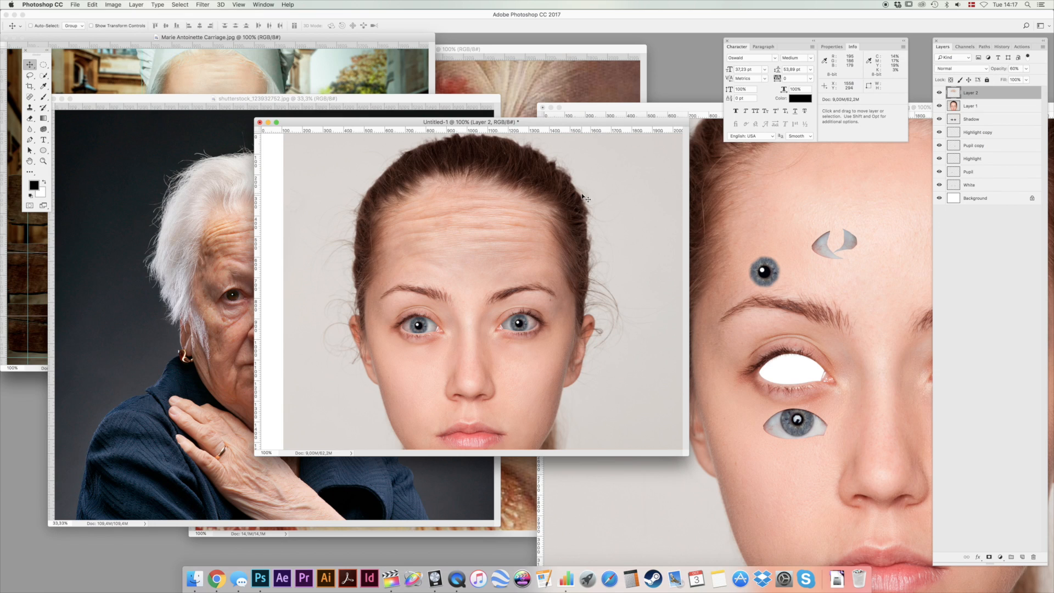
Resize the wrinkled forehead patch slightly to fit the young woman's forehead and fade it with the eraser at 10% opacity.
key(super+t)
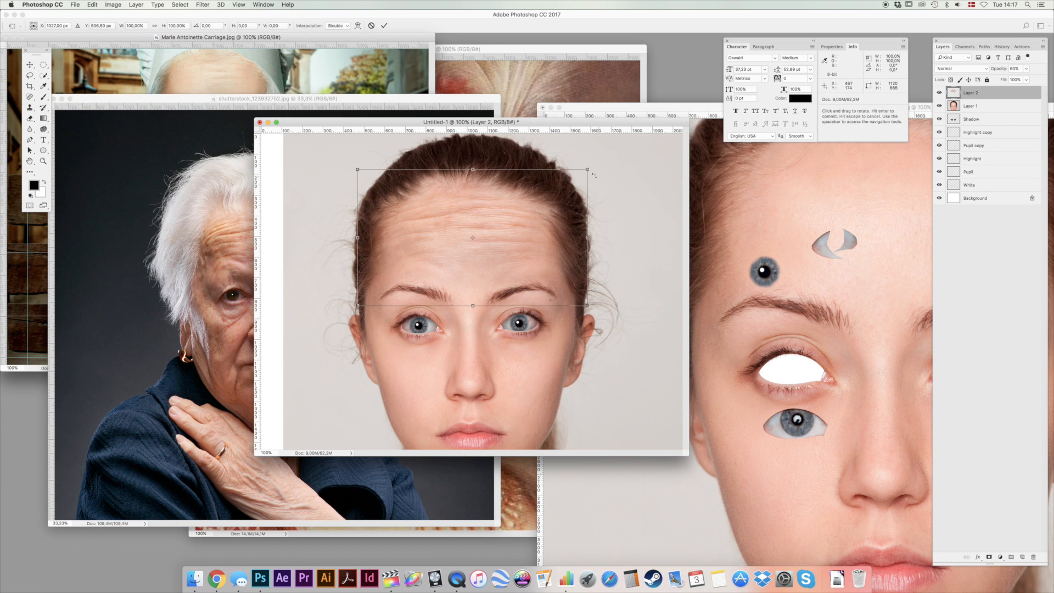
drag(592, 167, 615, 185)
key(Return)
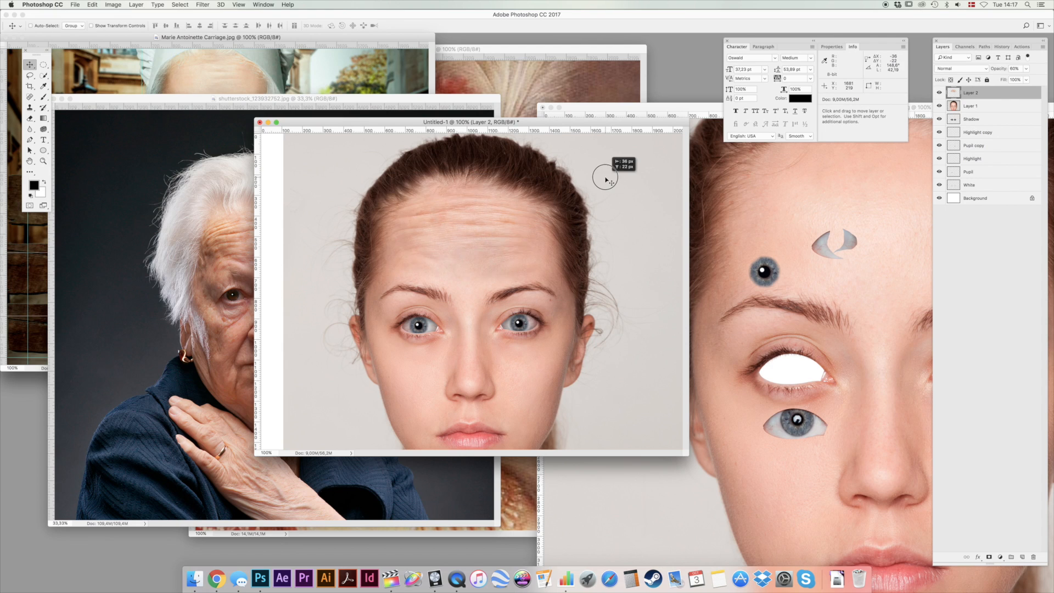
key(e)
mouse_move(536, 262)
mouse_down()
mouse_move(520, 254)
mouse_move(488, 280)
mouse_move(421, 263)
mouse_move(399, 207)
mouse_up()
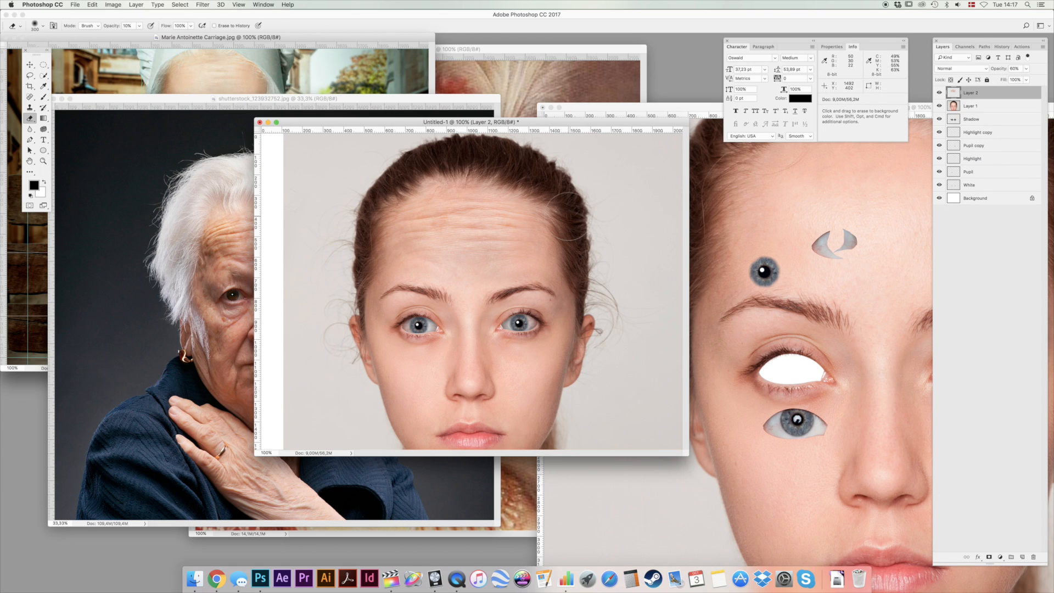
Brighten the forehead patch through the Levels midtones and rename its layer Forehead.
key(v)
key(super+l)
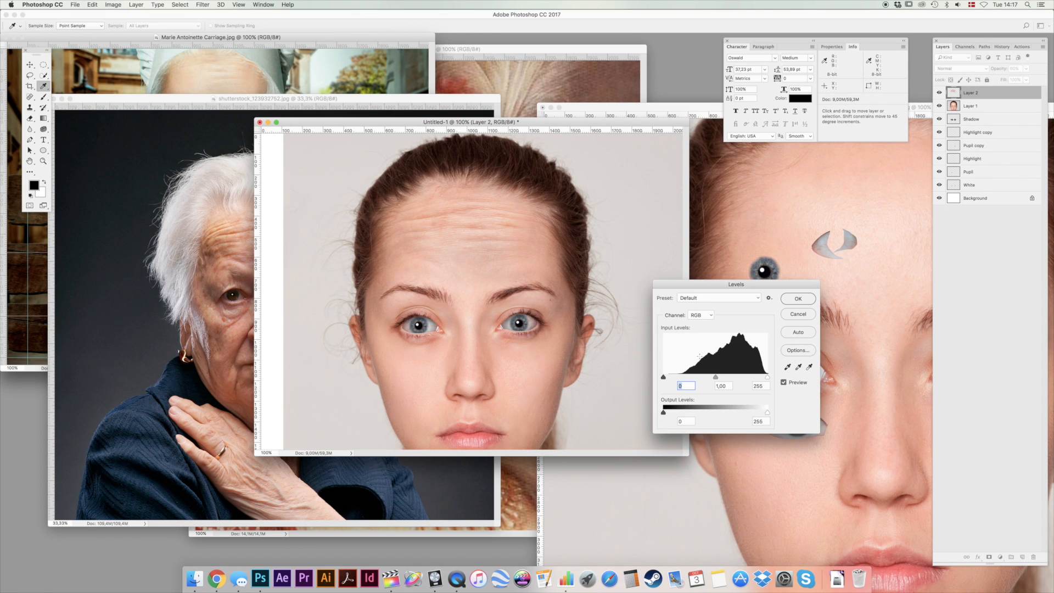
drag(716, 378, 706, 378)
key(Return)
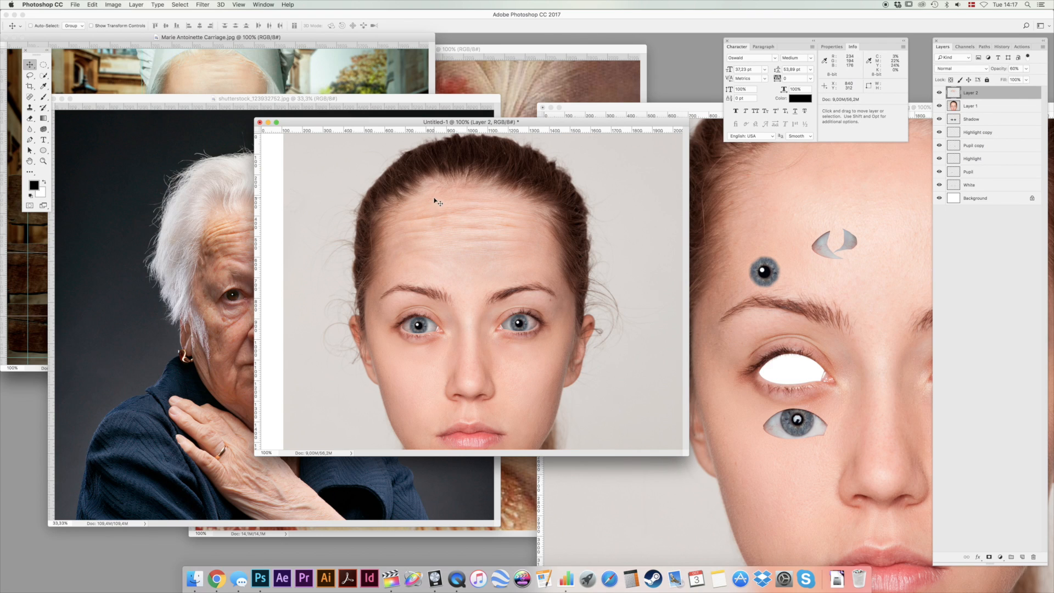
double_click(971, 93)
key(Return)
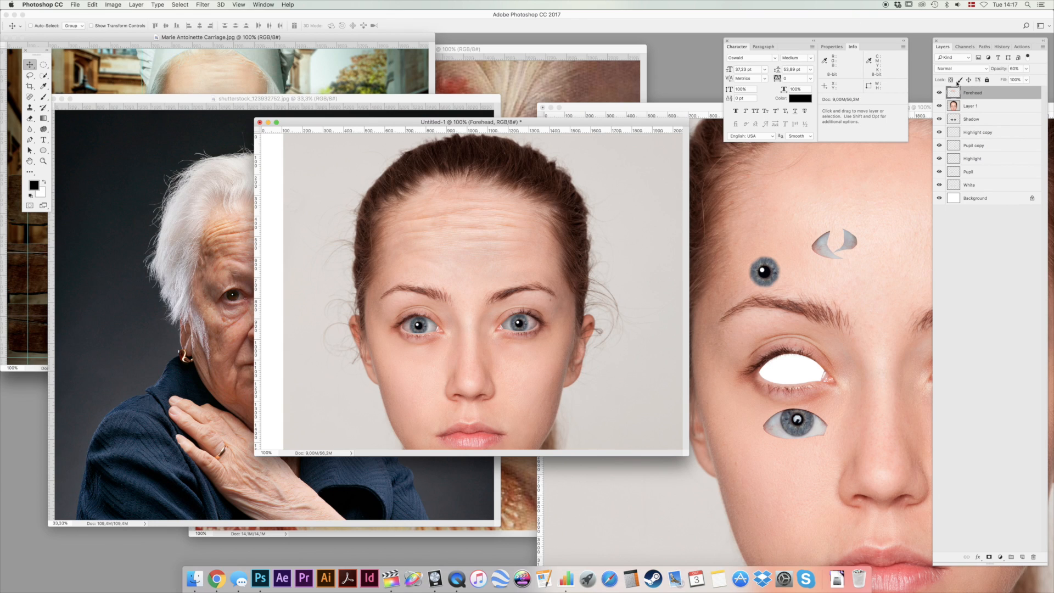
Select all layers from Forehead through White and move them up together to show the lower face and neck.
click(939, 94)
click(452, 259)
key(space)
drag(465, 325, 472, 288)
shift+click(992, 187)
drag(516, 323, 513, 262)
Copy the wrinkled skin below the elderly woman's image-left eye, paste it into the young woman's portrait, and scale it down.
click(144, 239)
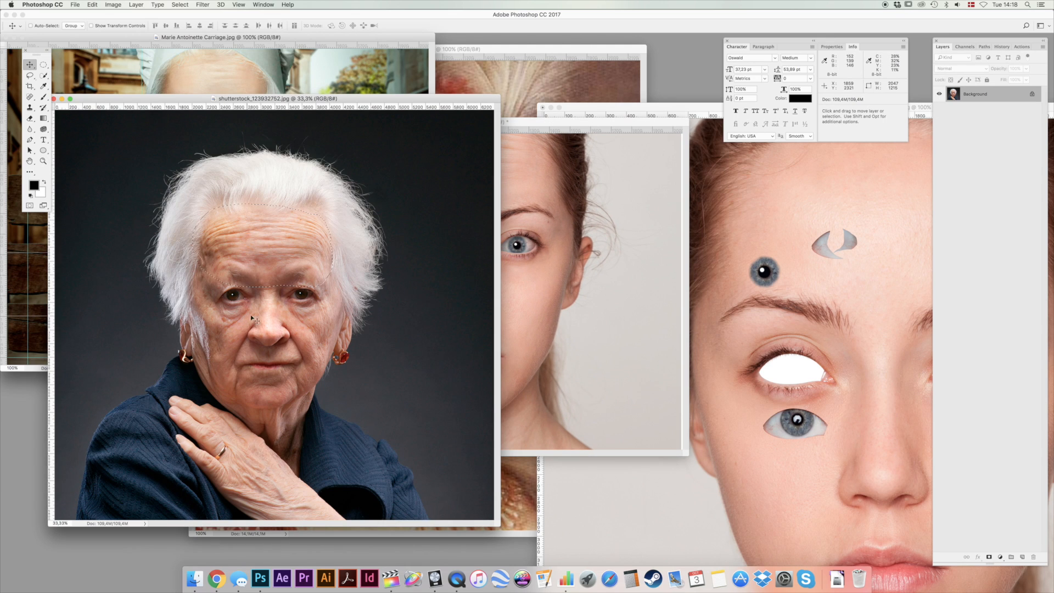
key(l)
mouse_move(257, 297)
mouse_down()
mouse_move(217, 296)
mouse_move(197, 311)
mouse_move(198, 349)
mouse_move(241, 356)
mouse_move(262, 303)
mouse_up()
key(super+c)
click(577, 312)
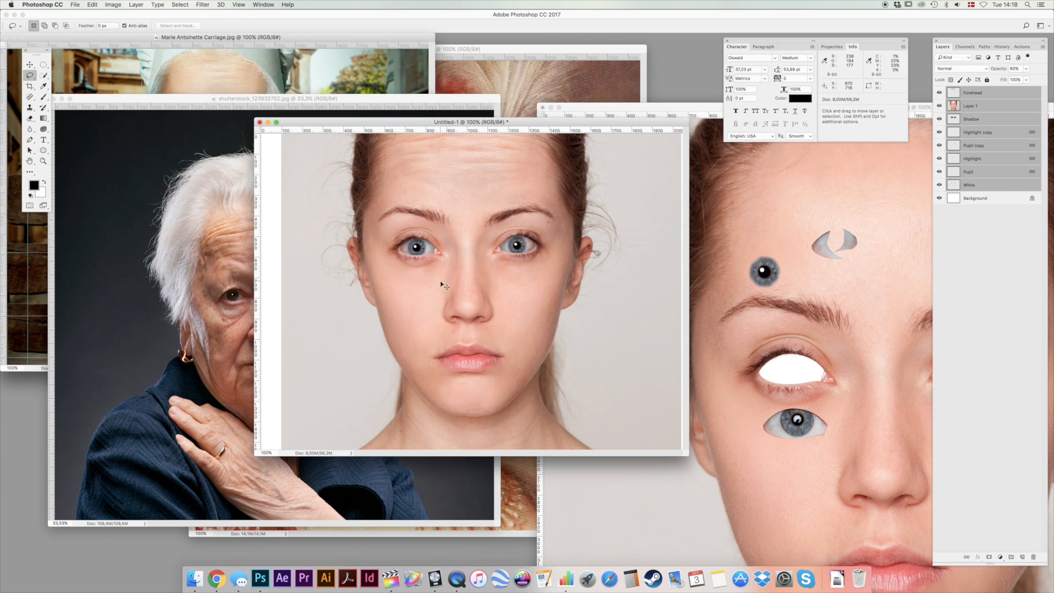
key(super+v)
key(super+t)
drag(574, 193, 494, 270)
key(Return)
key(l)
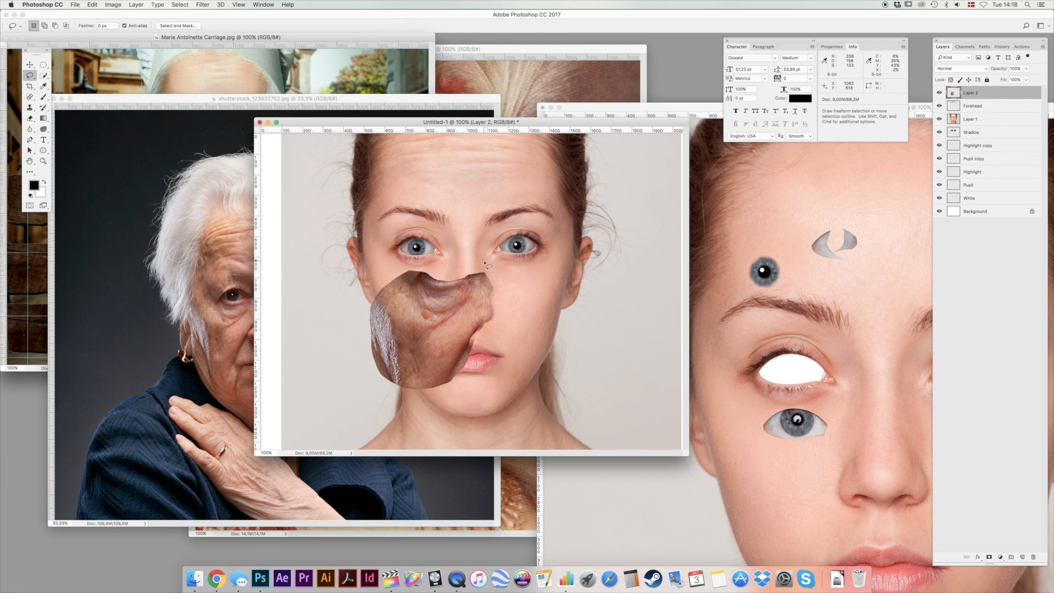
Brighten the pasted under-eye patch with Levels, setting the midtones to 1.63.
key(super+l)
drag(716, 378, 700, 379)
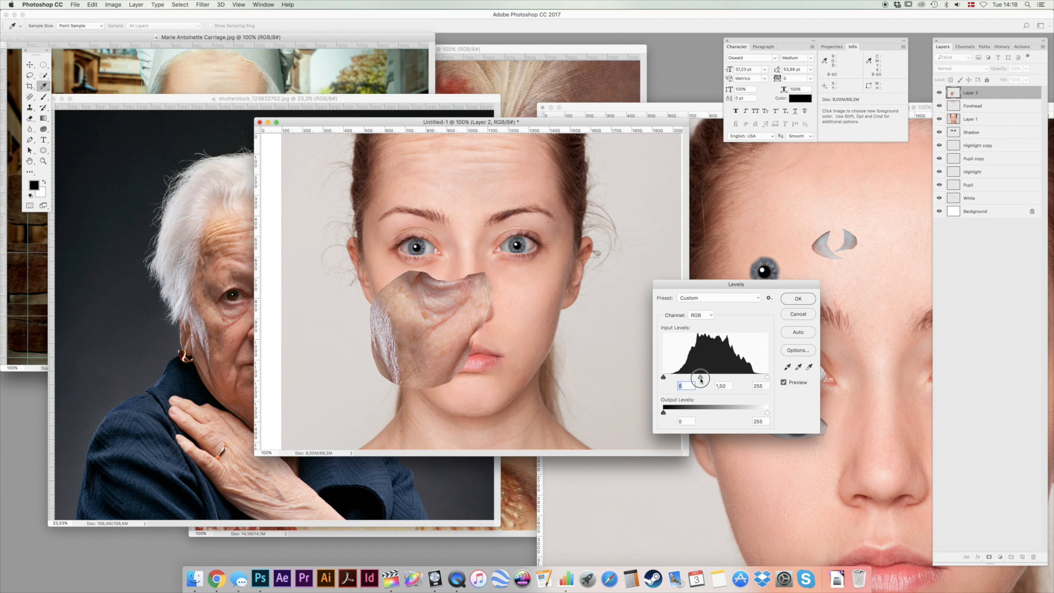
click(798, 298)
Move and rotate the patch under the young woman's image-left eye, and erase its outer edges with the soft eraser at 100% opacity.
key(v)
drag(462, 307, 441, 276)
key(super+t)
drag(349, 359, 363, 353)
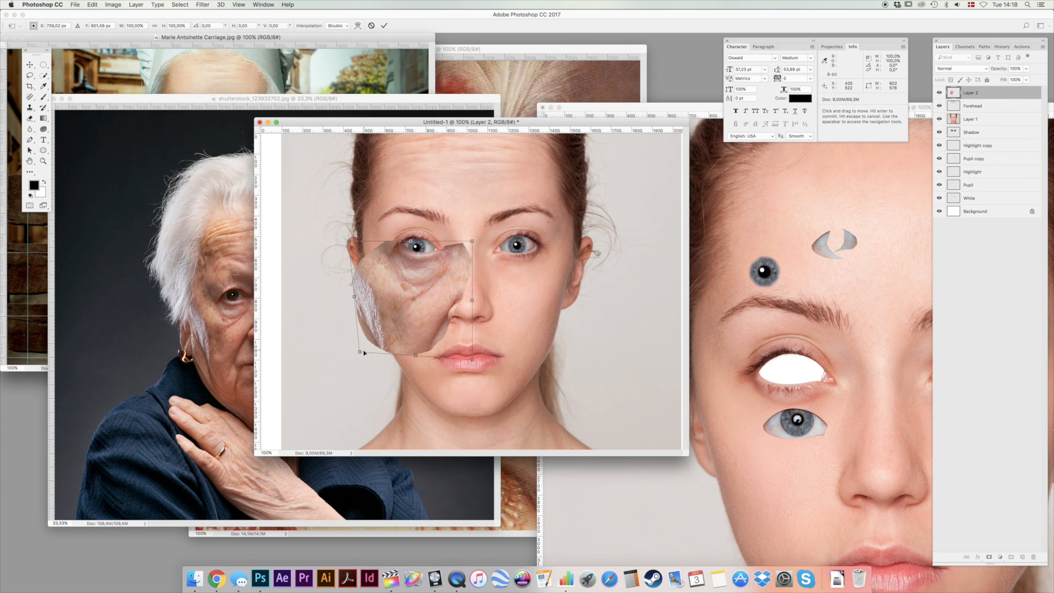
key(Return)
key(e)
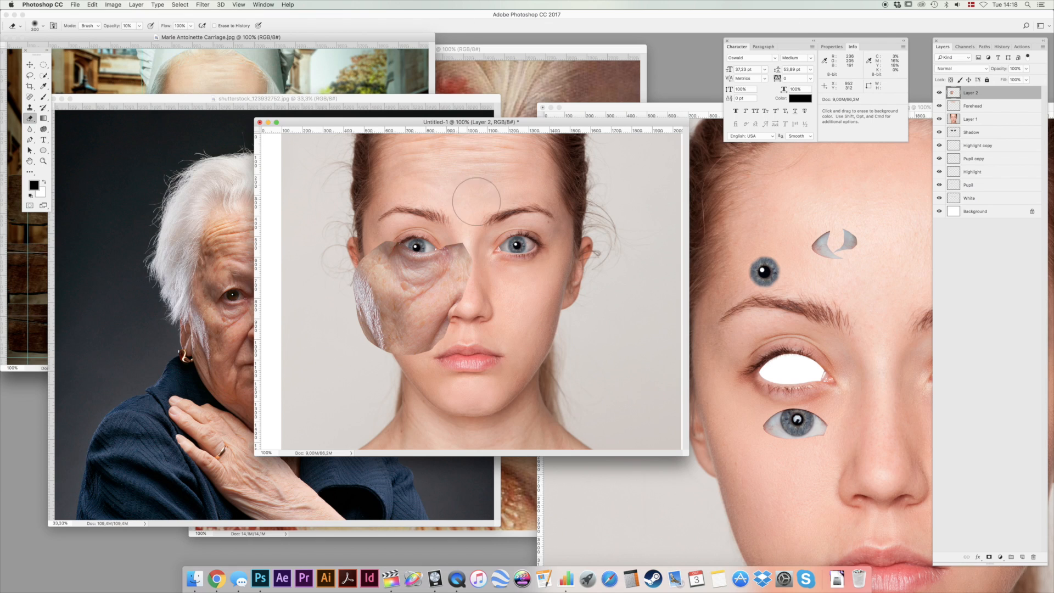
mouse_move(488, 245)
mouse_down()
mouse_move(473, 316)
mouse_move(440, 370)
mouse_move(353, 360)
mouse_move(332, 275)
mouse_move(341, 228)
mouse_up()
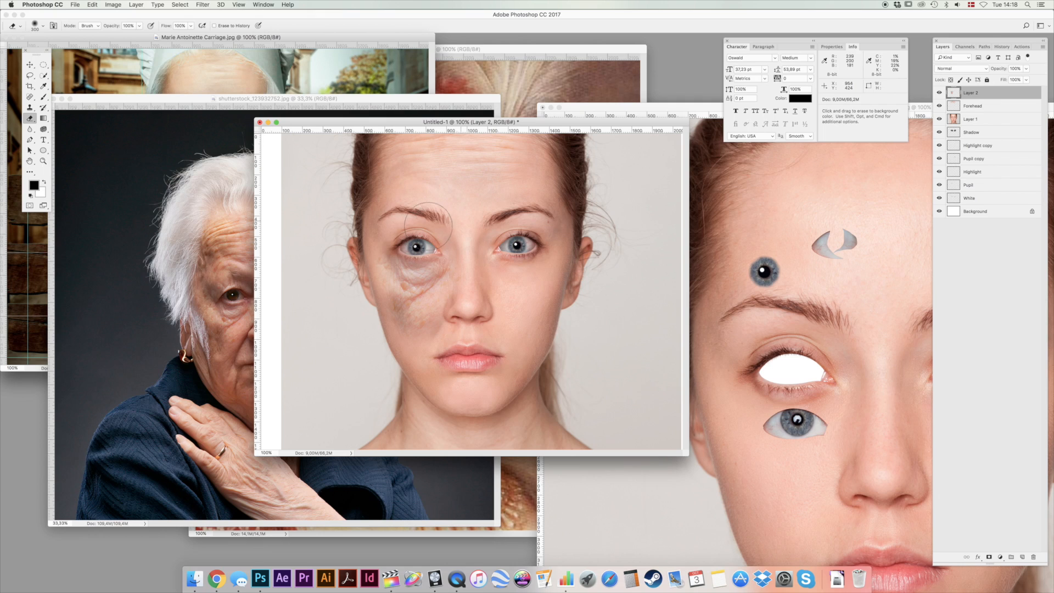
Set the under-eye patch's layer opacity to 50% and fine-tune its fit by reducing its height to 92.28%.
key(v)
key(5)
key(super+t)
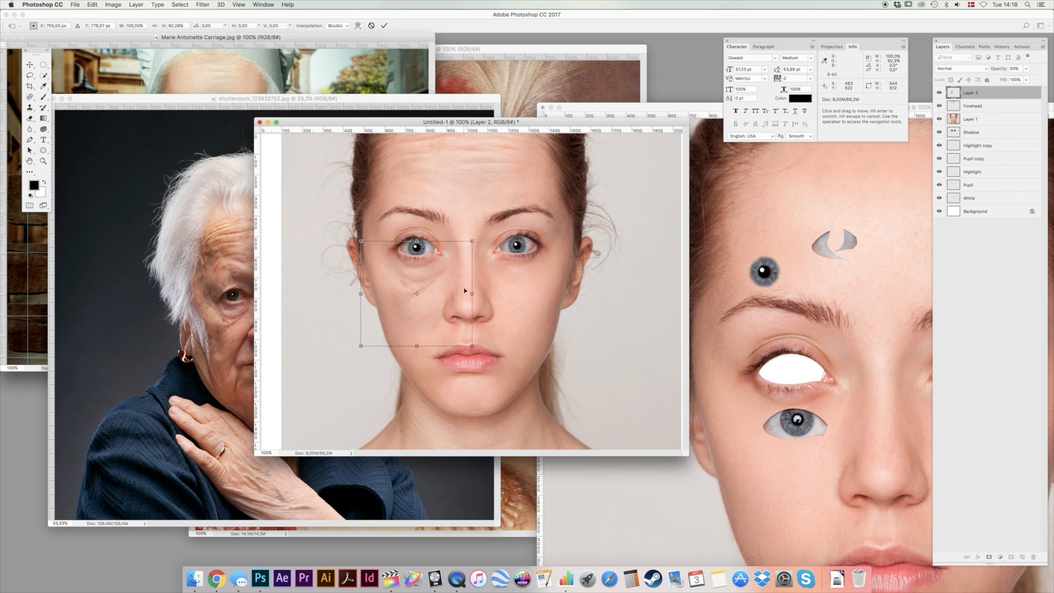
key(Return)
mouse_move(486, 214)
mouse_down()
mouse_move(483, 244)
mouse_move(481, 233)
mouse_up()
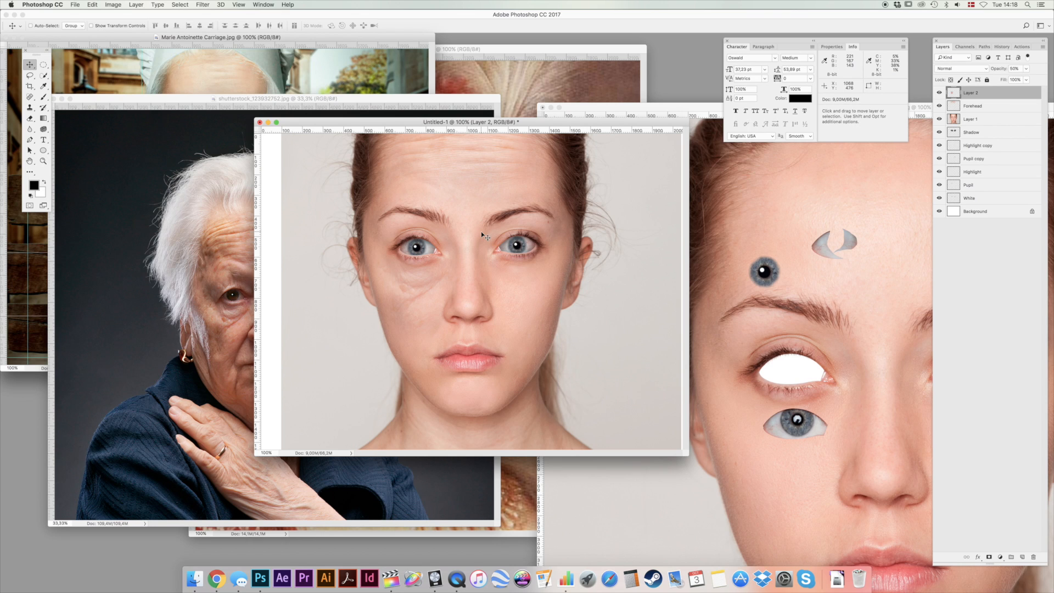
Copy the wrinkled skin below the elderly woman's image-right eye, paste it into the portrait, and scale it to about 68%.
key(ctrl+Tab)
key(l)
mouse_move(282, 295)
mouse_down()
mouse_move(274, 318)
mouse_move(296, 351)
mouse_move(324, 351)
mouse_move(339, 333)
mouse_move(332, 300)
mouse_up()
key(super+c)
key(ctrl+Tab)
key(super+v)
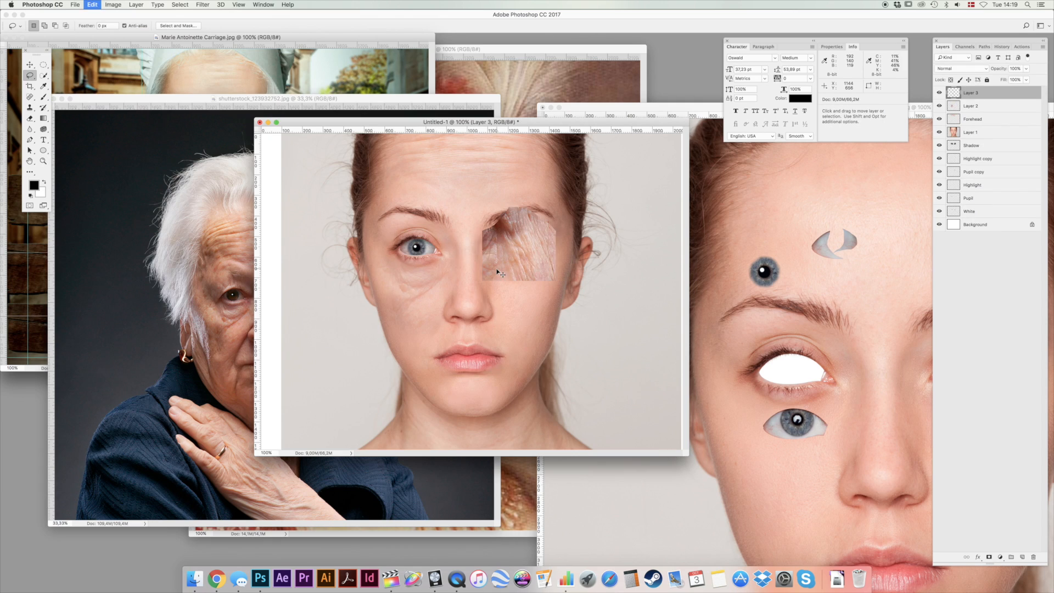
key(super+t)
drag(572, 194, 541, 227)
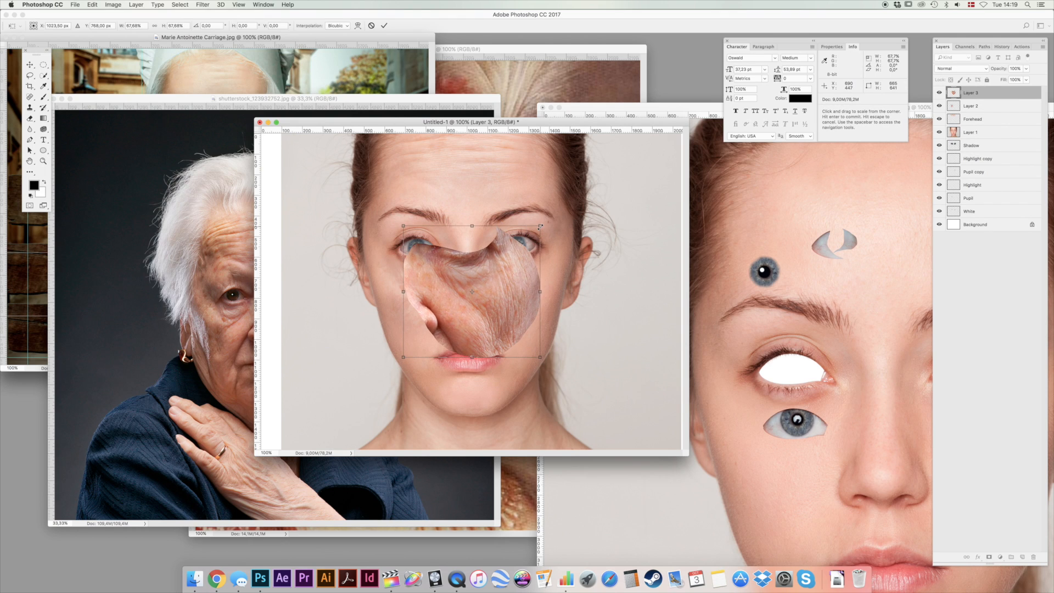
key(Return)
Move the second skin patch under the young woman's image-right eye and scale it down to fit the cheek.
key(l)
key(v)
drag(484, 303, 552, 311)
key(ctrl+t)
drag(606, 366, 573, 344)
key(Return)
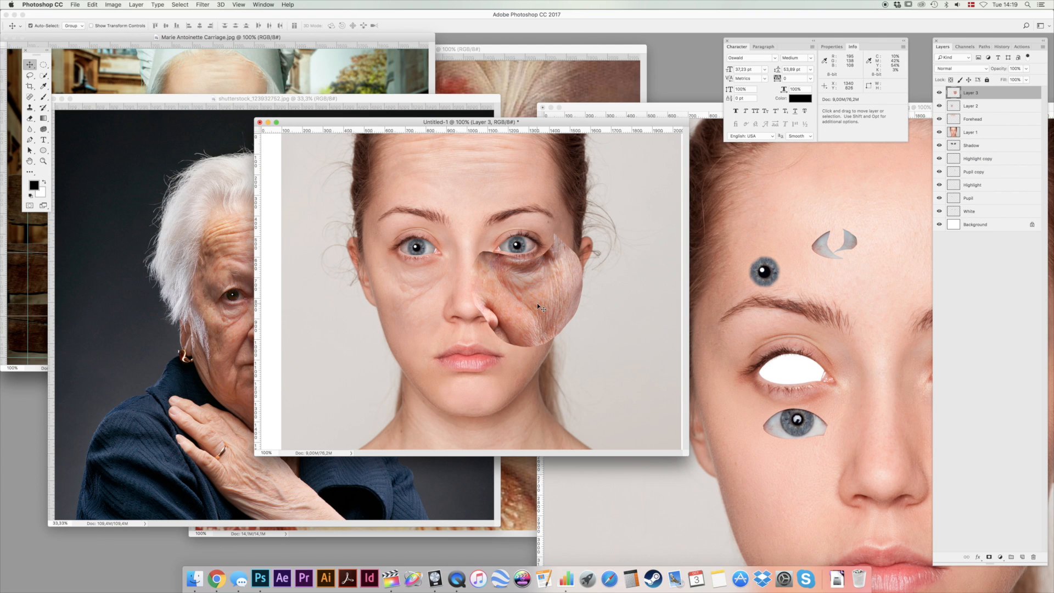
Brighten the image-right under-eye patch with Levels, setting the midtones to 1.48.
key(super+l)
drag(716, 378, 701, 378)
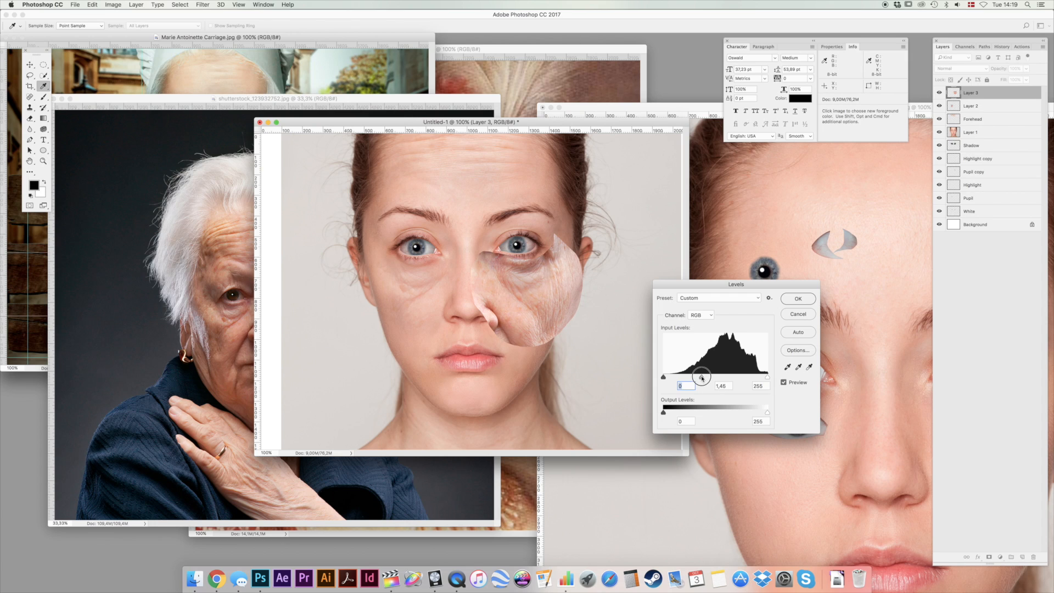
click(798, 299)
Erase the outer edges of the image-right under-eye patch and set its layer opacity to 50%.
key(e)
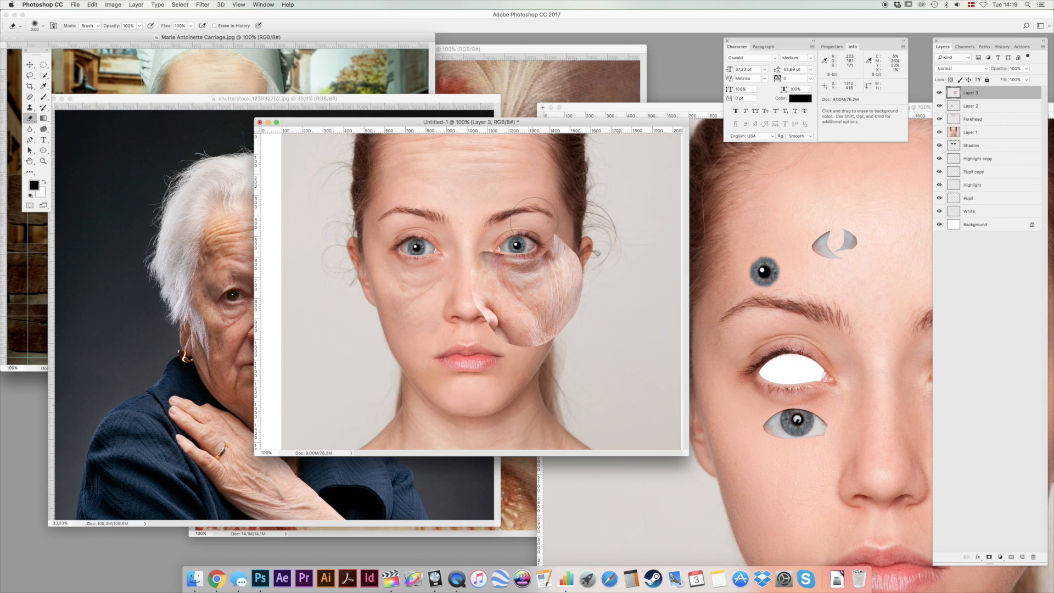
mouse_move(504, 240)
mouse_down()
mouse_move(455, 241)
mouse_move(471, 325)
mouse_move(468, 315)
mouse_move(499, 359)
mouse_move(540, 363)
mouse_move(583, 333)
mouse_move(602, 295)
mouse_move(593, 272)
mouse_move(582, 326)
mouse_move(592, 318)
mouse_move(571, 361)
mouse_up()
key(v)
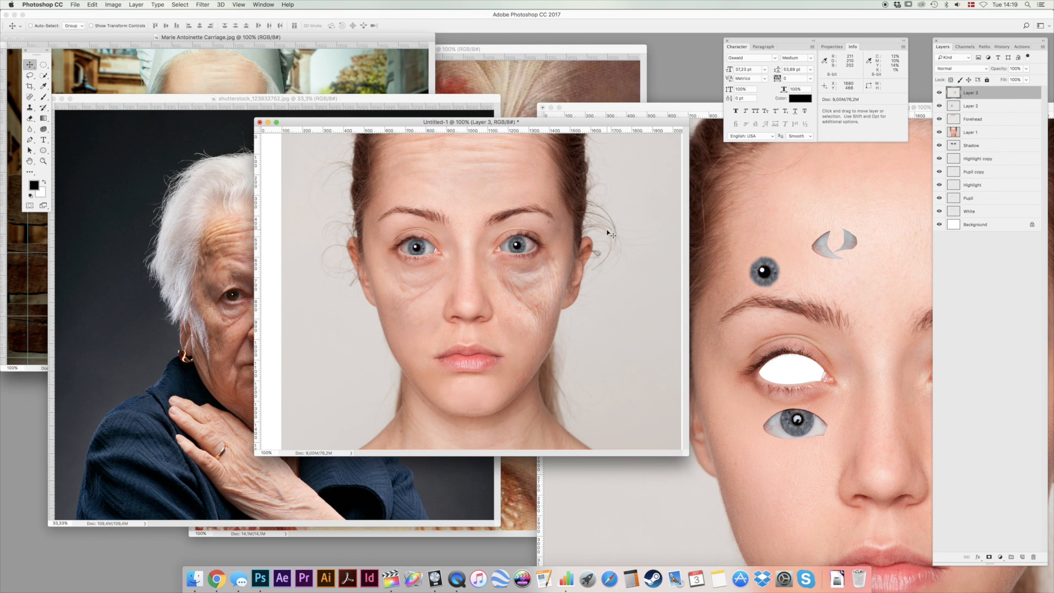
key(5)
drag(584, 228, 581, 226)
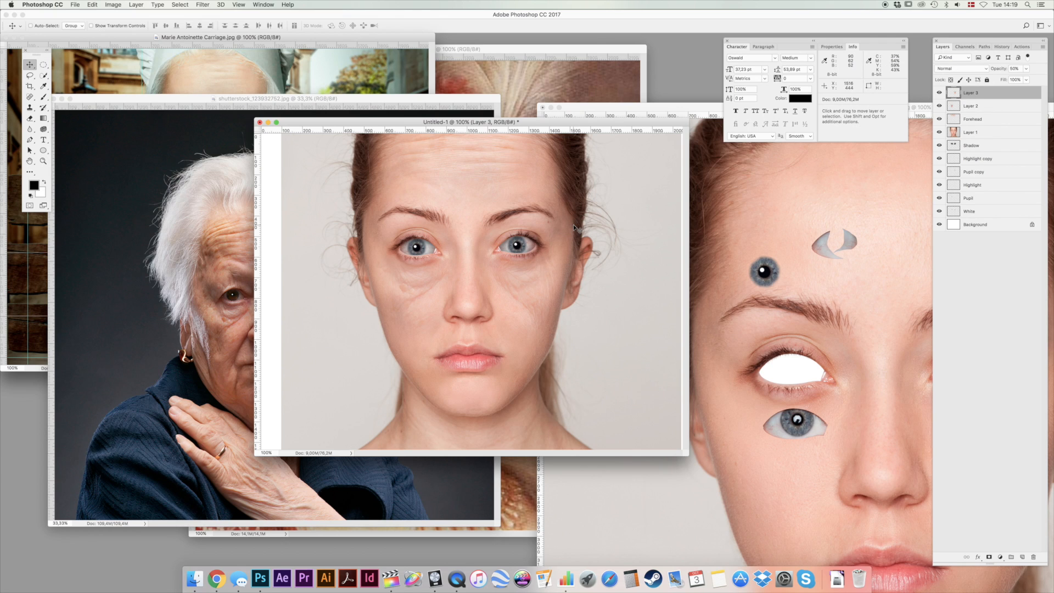
Merge the two under-eye patch layers and rename the merged layer Under Eyes.
shift+click(974, 106)
key(super+e)
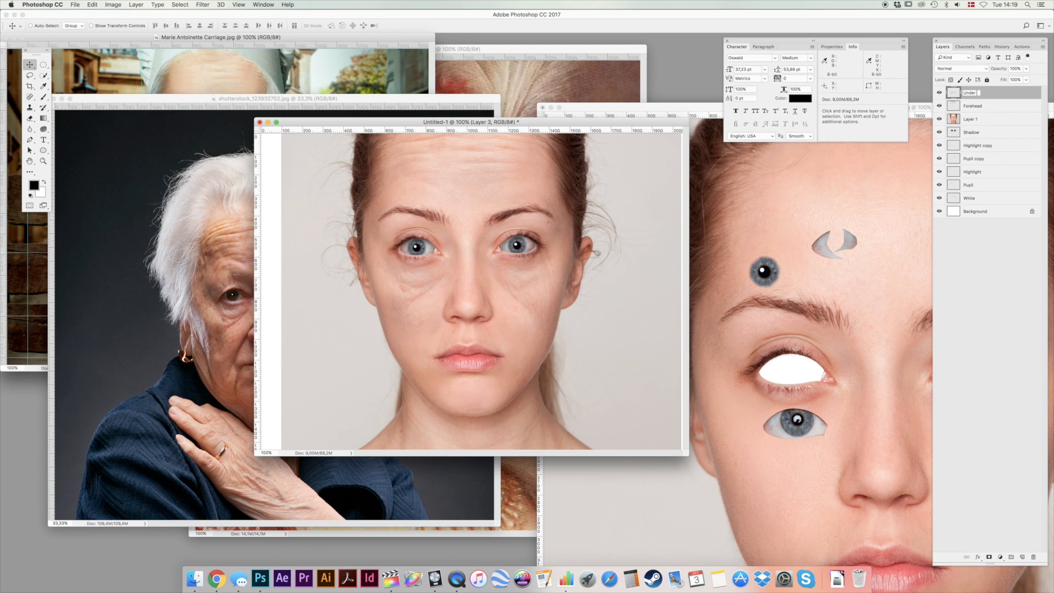
key(Return)
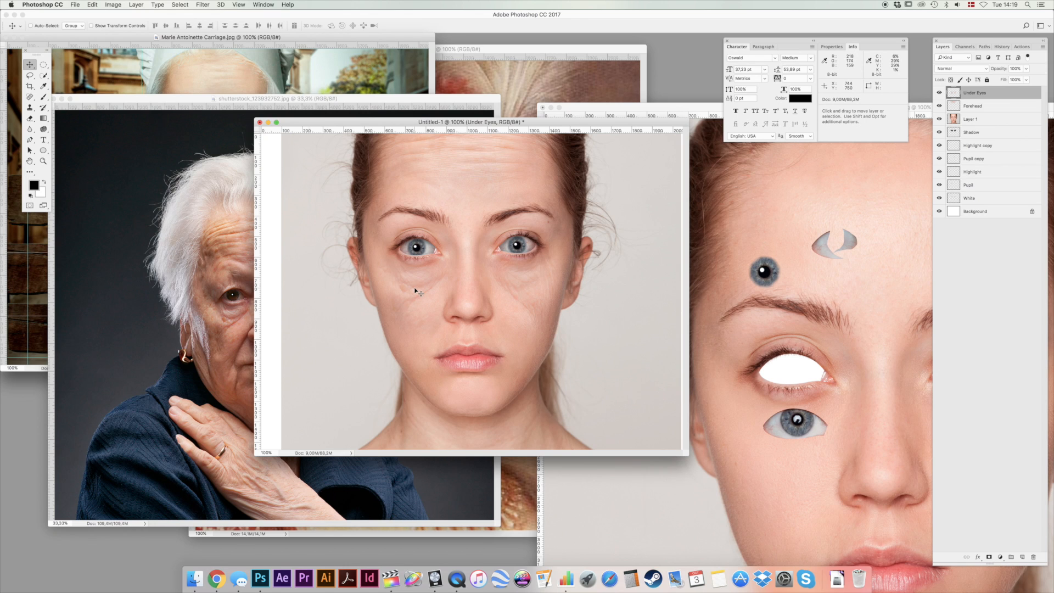
Copy the image-left cheek and mouth-fold skin from the elderly woman, paste it into the portrait, and scale it to 54.43%.
click(184, 271)
key(l)
mouse_move(231, 346)
mouse_down()
mouse_move(209, 384)
mouse_move(231, 409)
mouse_move(257, 398)
mouse_move(258, 360)
mouse_move(241, 332)
mouse_up()
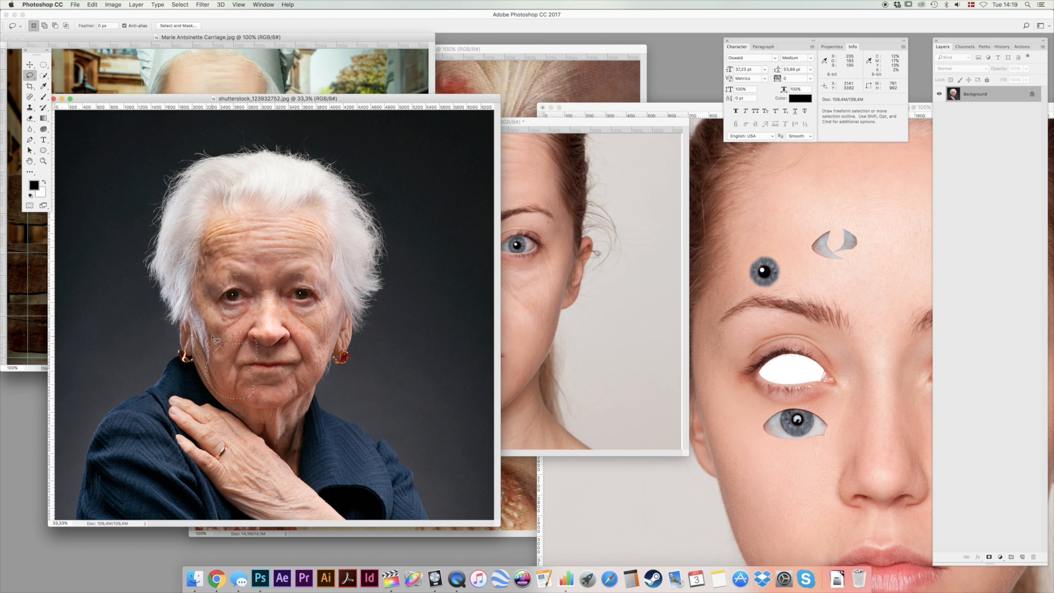
key(super+c)
click(536, 209)
key(super+v)
key(super+t)
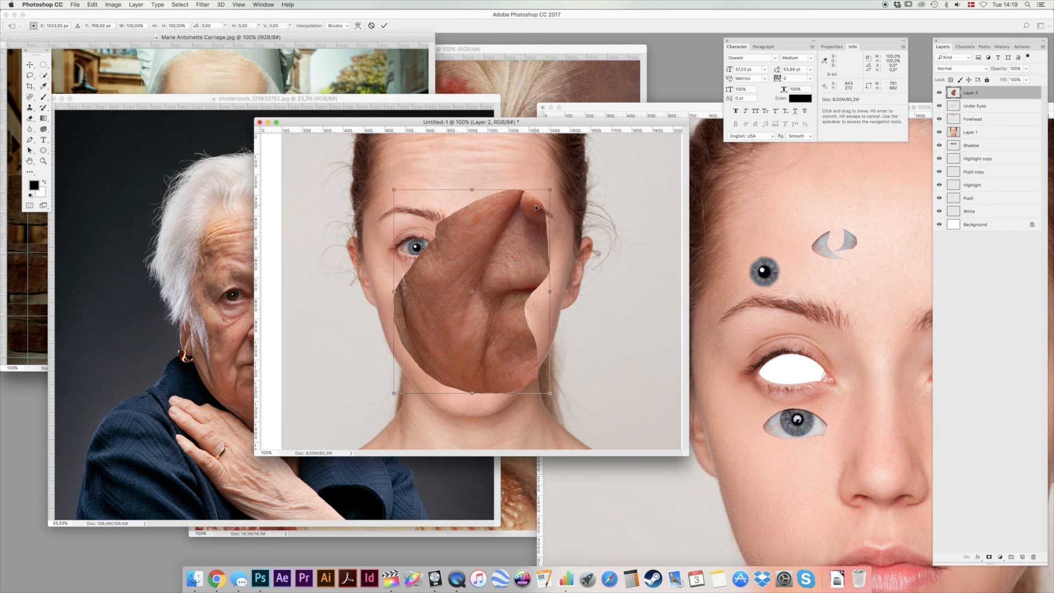
drag(550, 190, 515, 238)
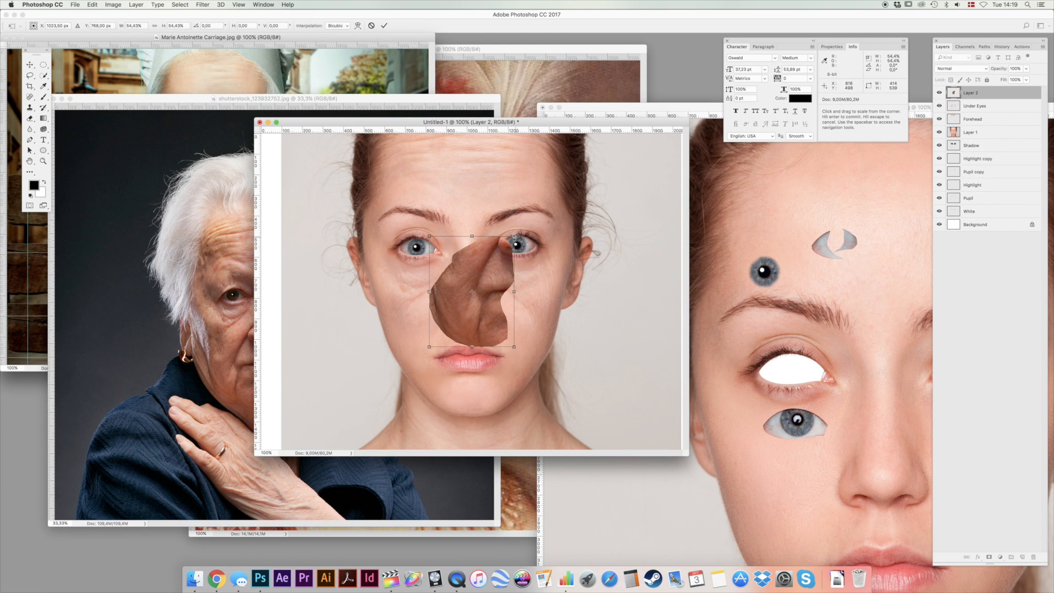
key(Return)
Brighten the pasted cheek and mouth-fold patch through the Levels midtones.
key(super+l)
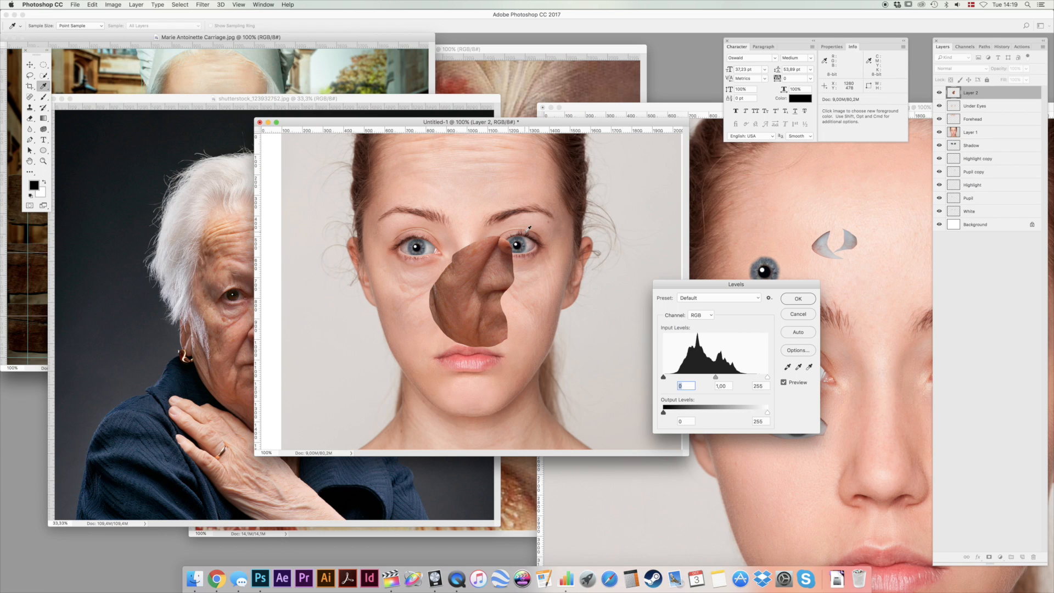
drag(715, 378, 700, 378)
click(797, 299)
Fit the cheek patch beside the image-left corner of the young woman's mouth and erase its outer edges with the soft eraser.
key(v)
drag(524, 286, 479, 337)
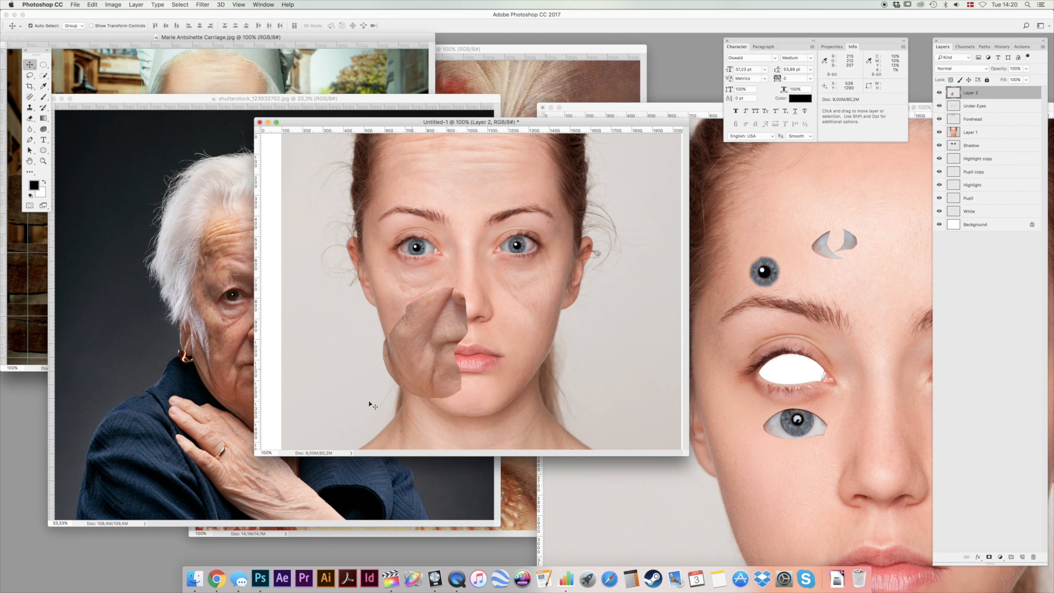
key(super+t)
drag(385, 395, 387, 390)
key(Return)
key(e)
mouse_move(455, 277)
mouse_down()
mouse_move(476, 339)
mouse_move(465, 367)
mouse_move(479, 405)
mouse_move(438, 419)
mouse_move(412, 412)
mouse_move(377, 370)
mouse_move(367, 340)
mouse_move(415, 272)
mouse_move(369, 325)
mouse_move(389, 412)
mouse_up()
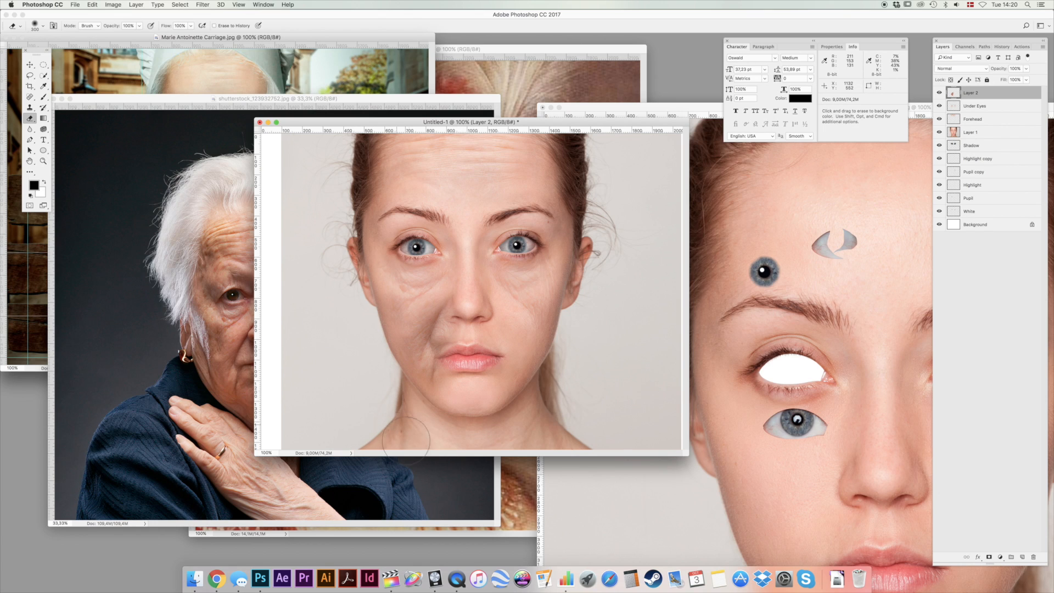
Brighten the image-left mouth-fold patch slightly more with Levels and set its layer opacity to 40%.
key(super+l)
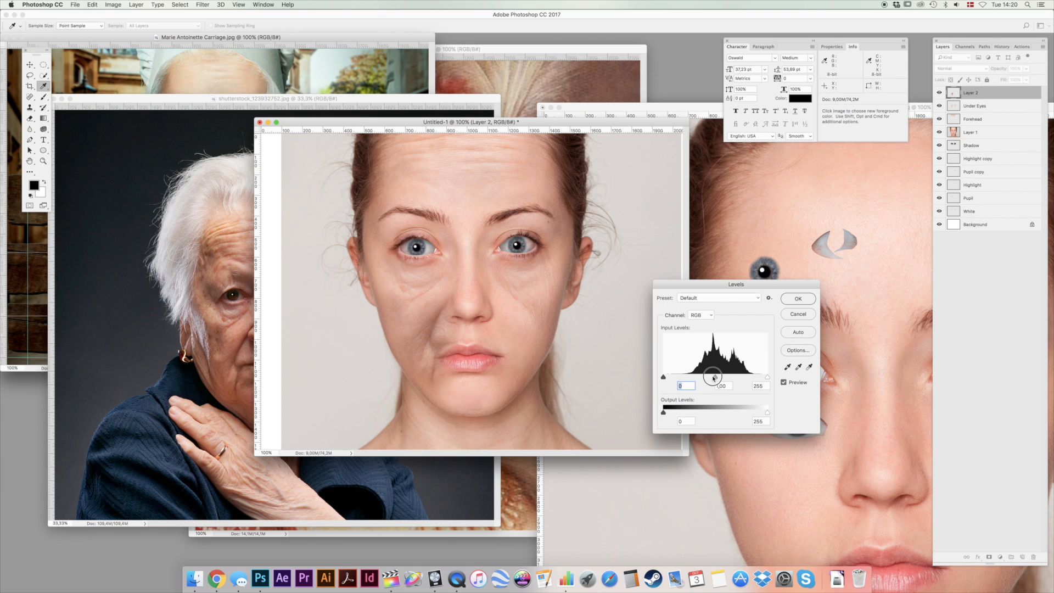
drag(713, 378, 709, 377)
click(797, 299)
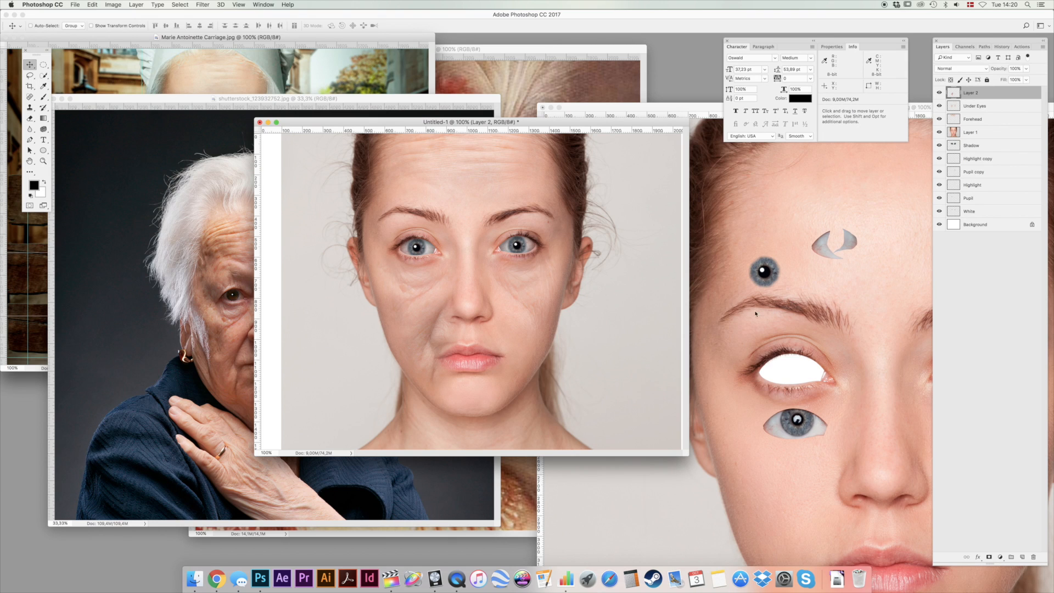
Copy the elderly woman's image-right cheek and mouth fold, paste it beside the young woman's mouth, and scale it to 52.07%.
click(219, 286)
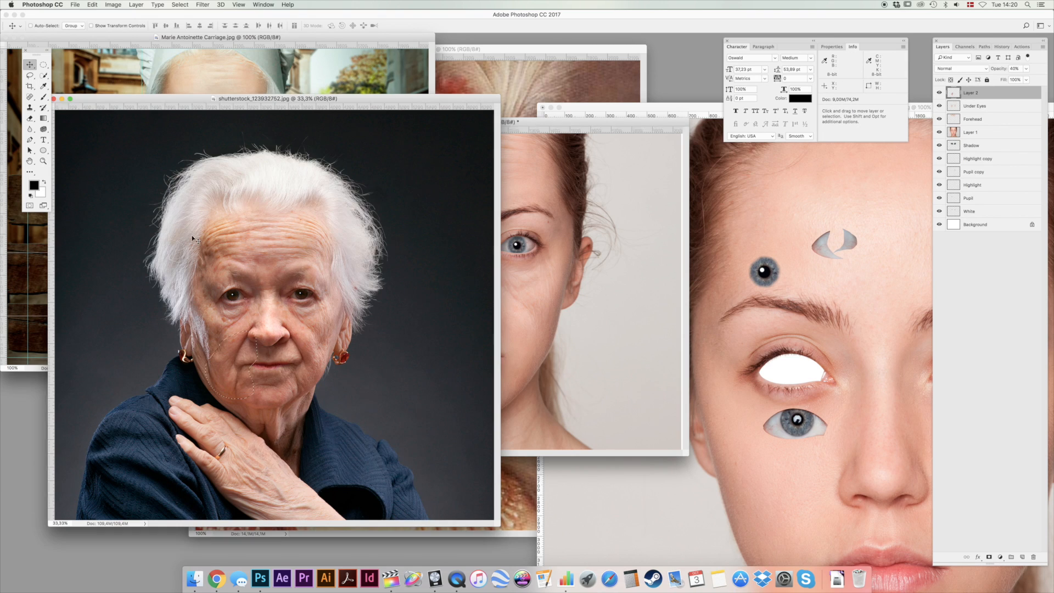
key(l)
mouse_move(303, 325)
mouse_down()
mouse_move(273, 332)
mouse_move(287, 348)
mouse_move(283, 397)
mouse_move(319, 378)
mouse_move(319, 324)
mouse_up()
key(super+c)
click(509, 294)
key(super+v)
key(super+t)
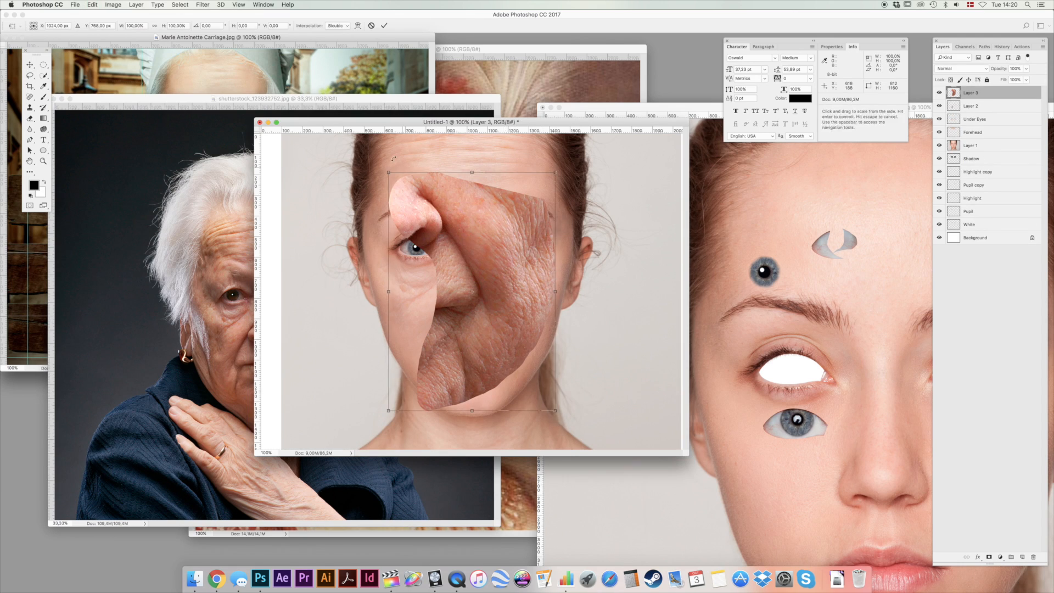
drag(388, 173, 487, 263)
key(Return)
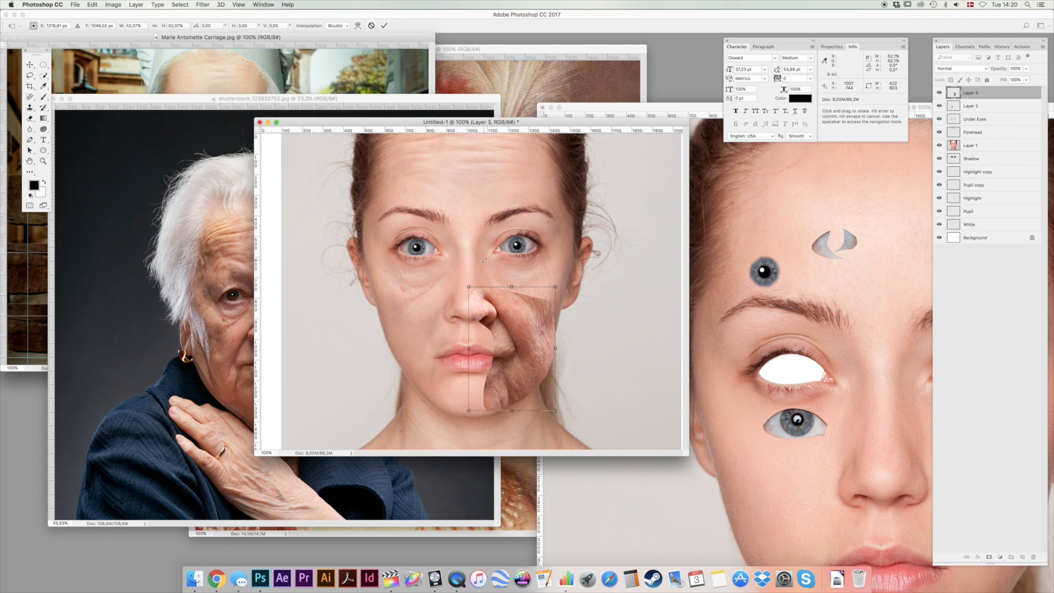
Brighten the pasted image-right cheek and mouth-fold patch by setting the Levels midtones to about 1.69.
key(l)
key(super+l)
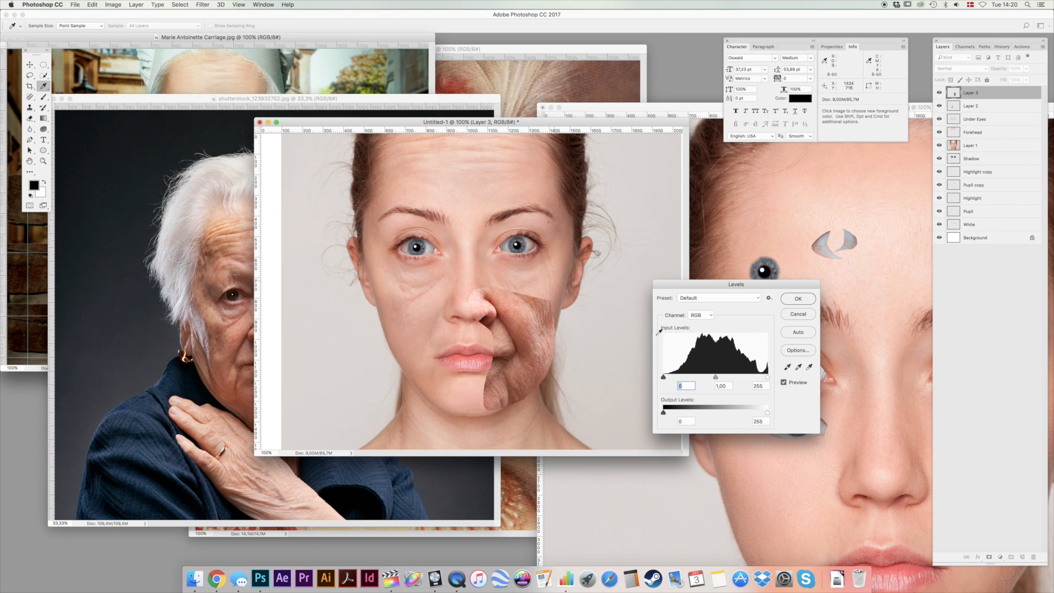
drag(717, 379, 697, 378)
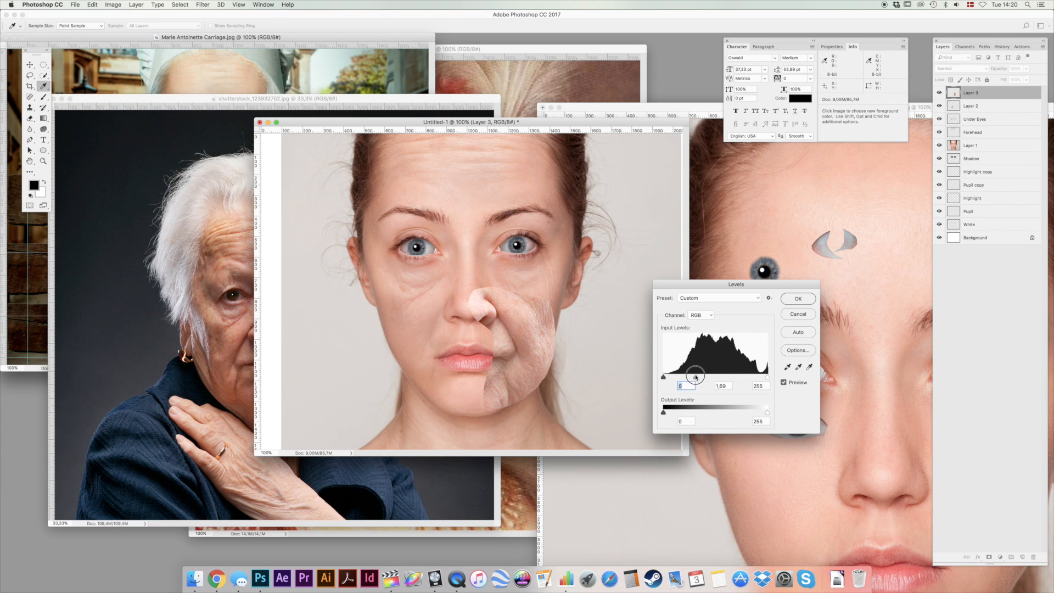
click(798, 299)
Erase the outer edges of the image-right cheek patch with the soft eraser and set its layer opacity to 40%.
key(e)
mouse_move(470, 254)
mouse_down()
mouse_move(445, 297)
mouse_move(458, 299)
mouse_move(467, 283)
mouse_move(535, 274)
mouse_move(570, 285)
mouse_move(583, 339)
mouse_move(550, 399)
mouse_move(473, 426)
mouse_move(596, 354)
mouse_move(544, 406)
mouse_move(476, 411)
mouse_move(469, 329)
mouse_move(433, 365)
mouse_up()
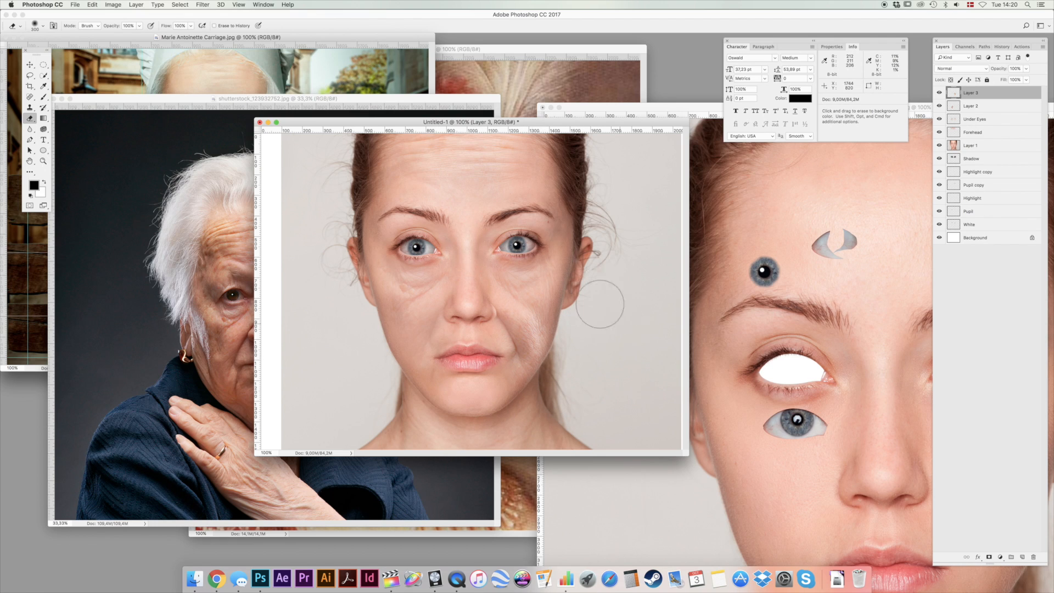
key(v)
key(4)
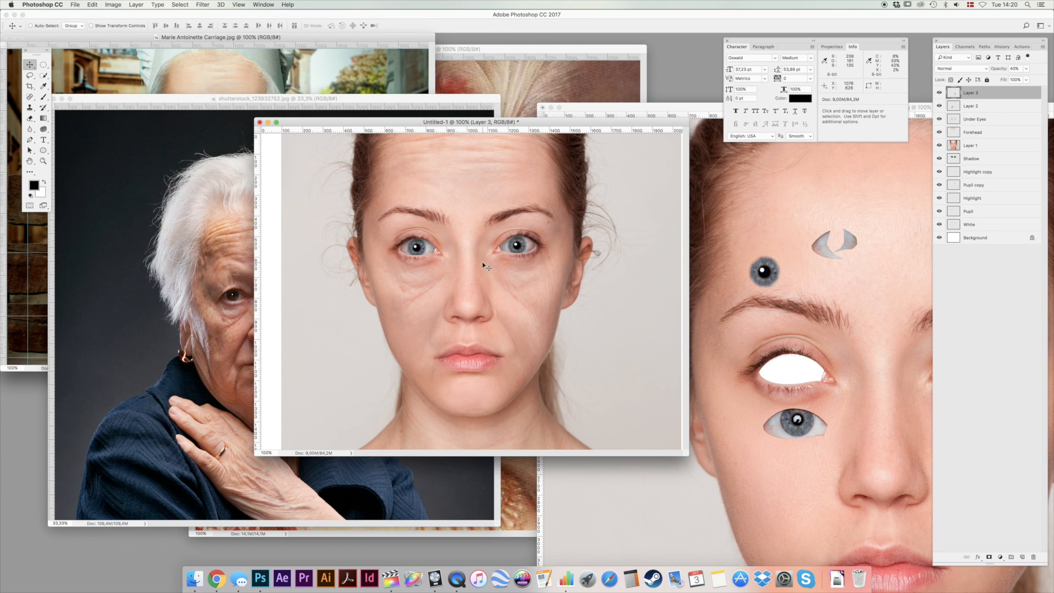
Copy the chin from the Marie Antoinette painting with a lasso selection and paste it into the young woman's portrait.
click(131, 58)
drag(120, 41, 156, 57)
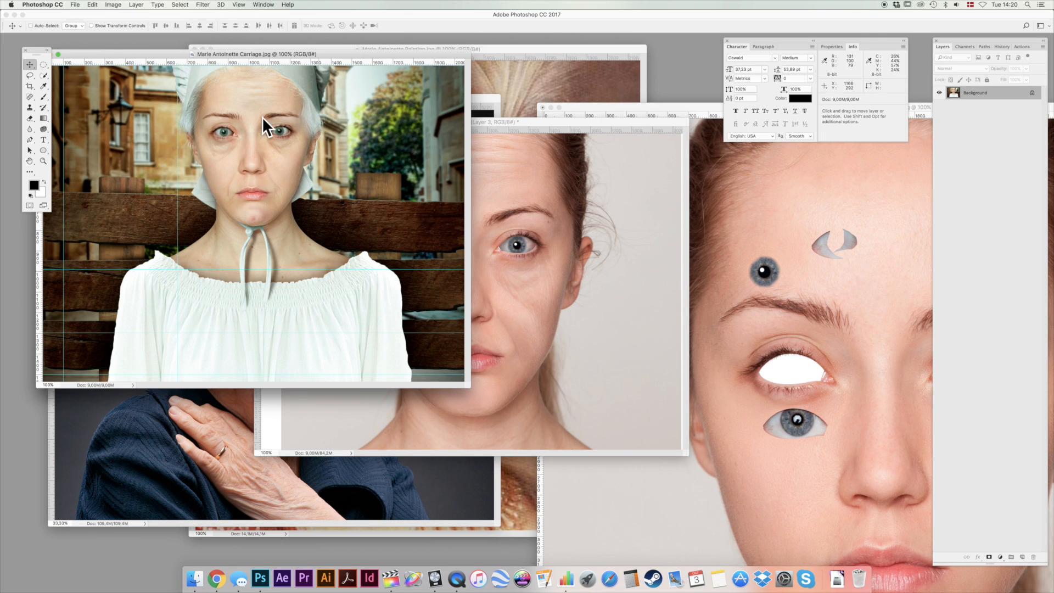
click(604, 198)
click(557, 82)
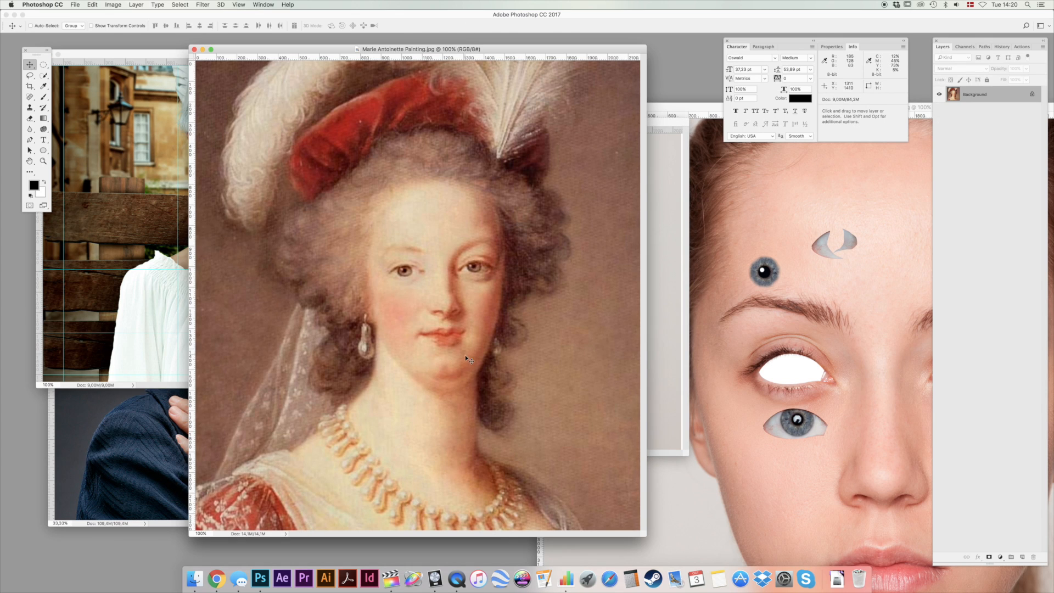
key(l)
mouse_move(464, 355)
mouse_down()
mouse_move(428, 352)
mouse_move(415, 373)
mouse_move(437, 390)
mouse_move(468, 381)
mouse_move(466, 354)
mouse_up()
key(super+c)
click(654, 320)
key(super+v)
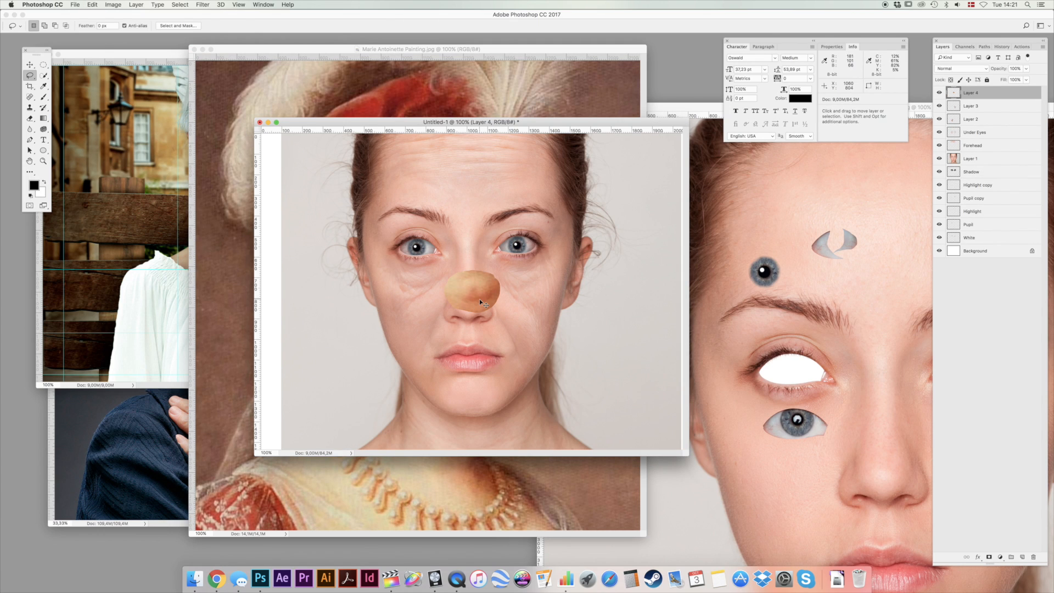
Transform the pasted chin patch to fit over the young woman's chin and set its layer opacity to 30%.
key(super+t)
drag(500, 270, 510, 334)
key(Return)
key(3)
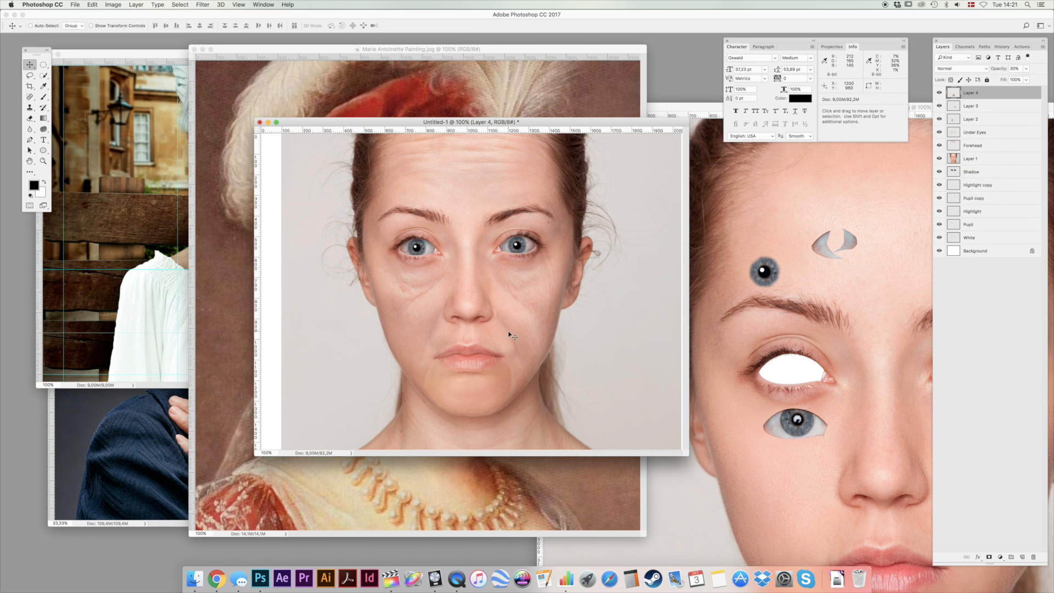
Erase the chin patch's outer edges and the part covering the lips, and set its layer opacity to 60%.
key(e)
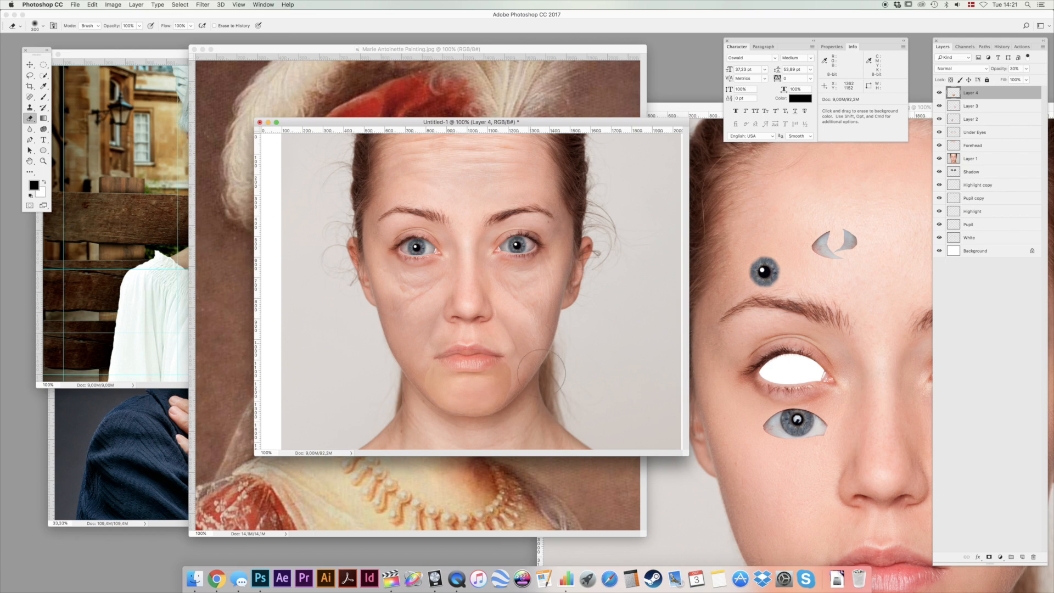
mouse_move(520, 454)
mouse_down()
mouse_move(412, 424)
mouse_move(410, 340)
mouse_move(410, 389)
mouse_move(394, 403)
mouse_move(401, 325)
mouse_move(418, 391)
mouse_move(405, 437)
mouse_up()
key(v)
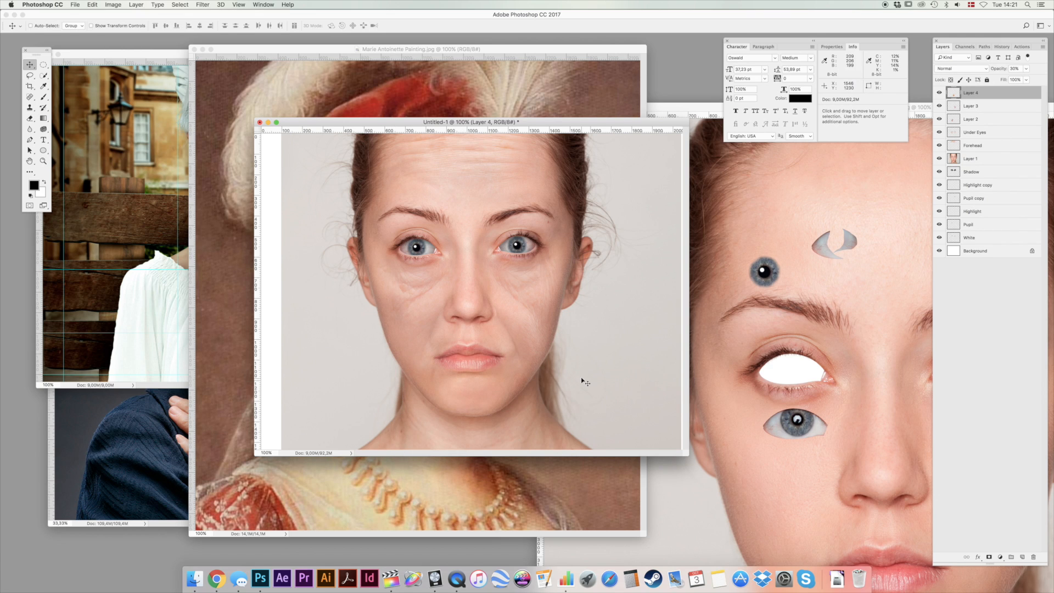
key(6)
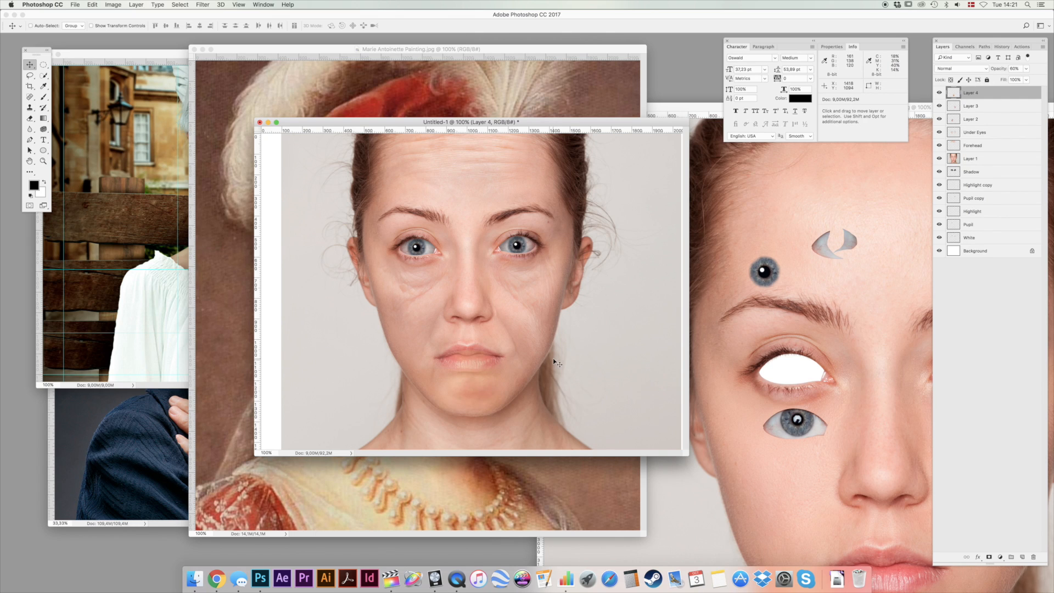
key(e)
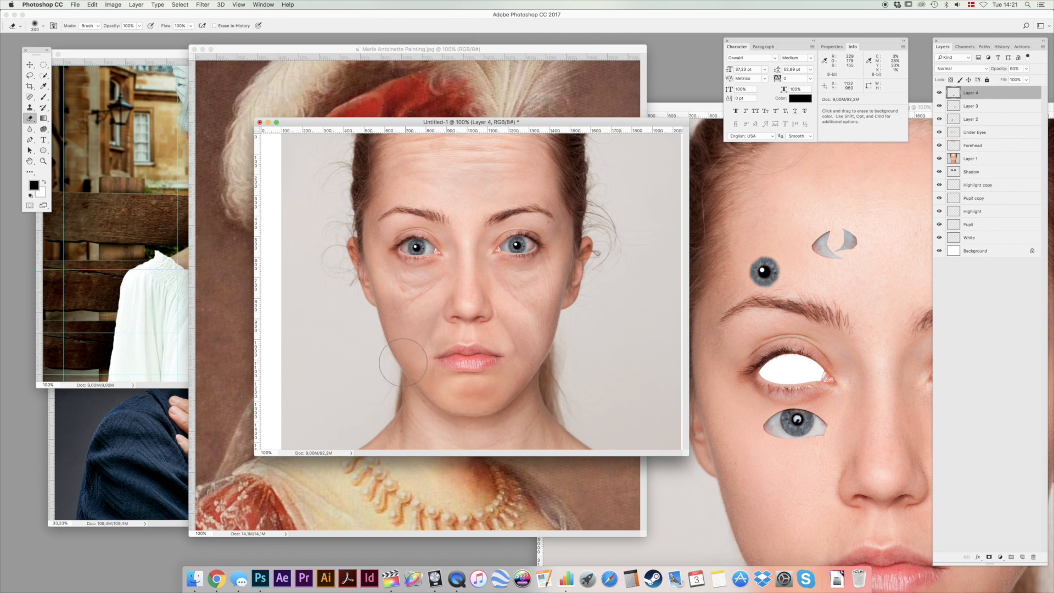
Shrink the chin patch, place it on the chin below the lips, and reduce the soft eraser's brush size.
key(ctrl+t)
drag(515, 352, 504, 363)
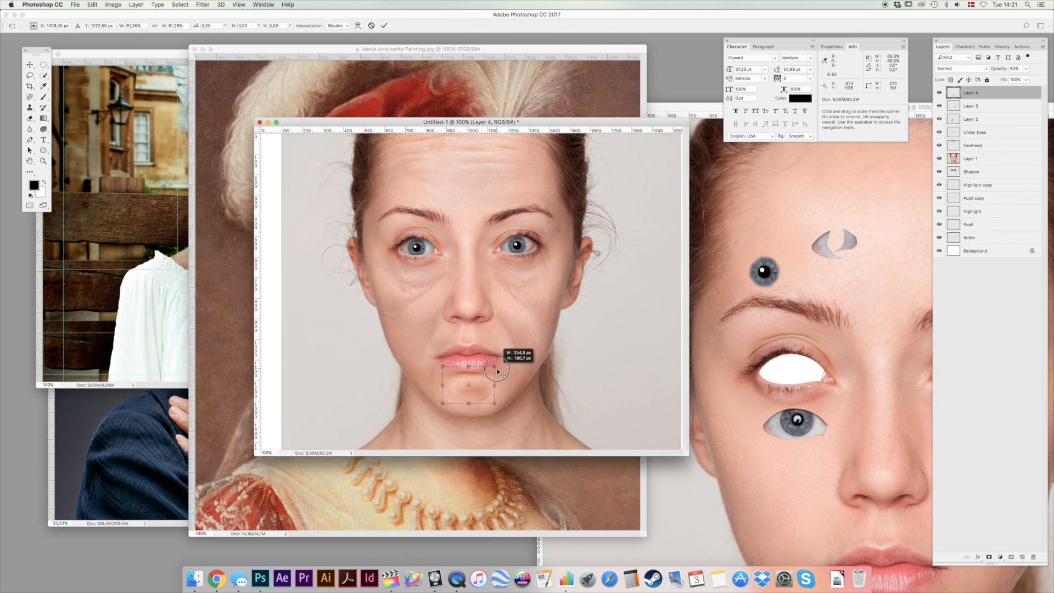
key(Return)
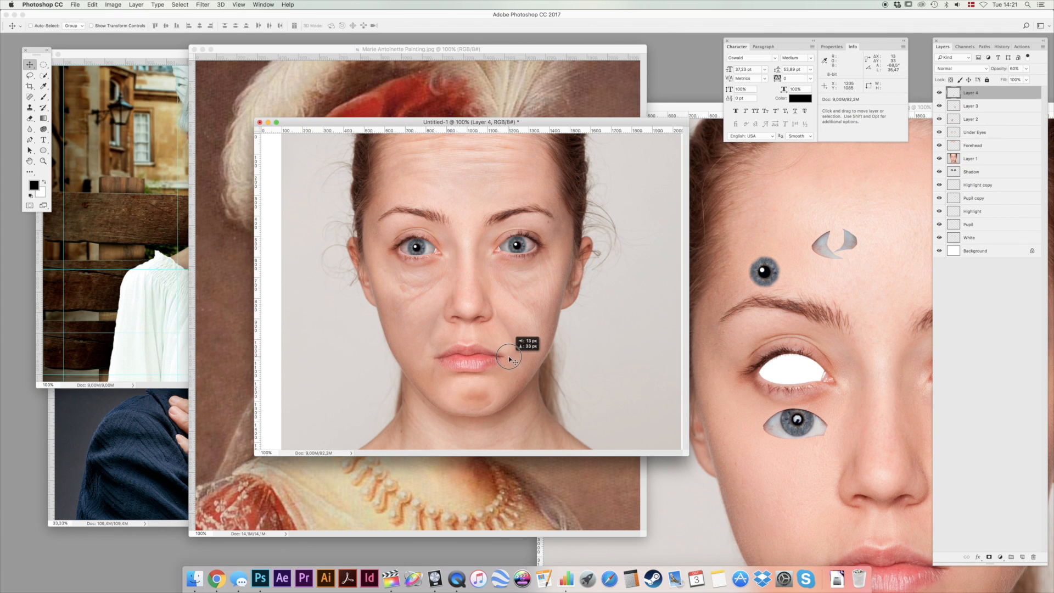
right_click(506, 366)
drag(585, 386, 583, 386)
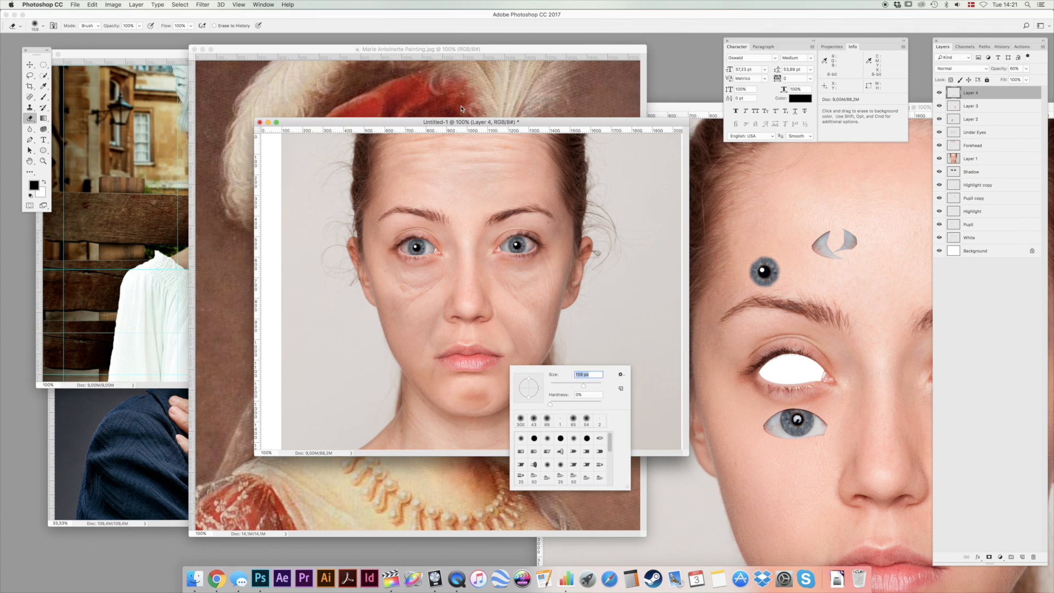
click(407, 125)
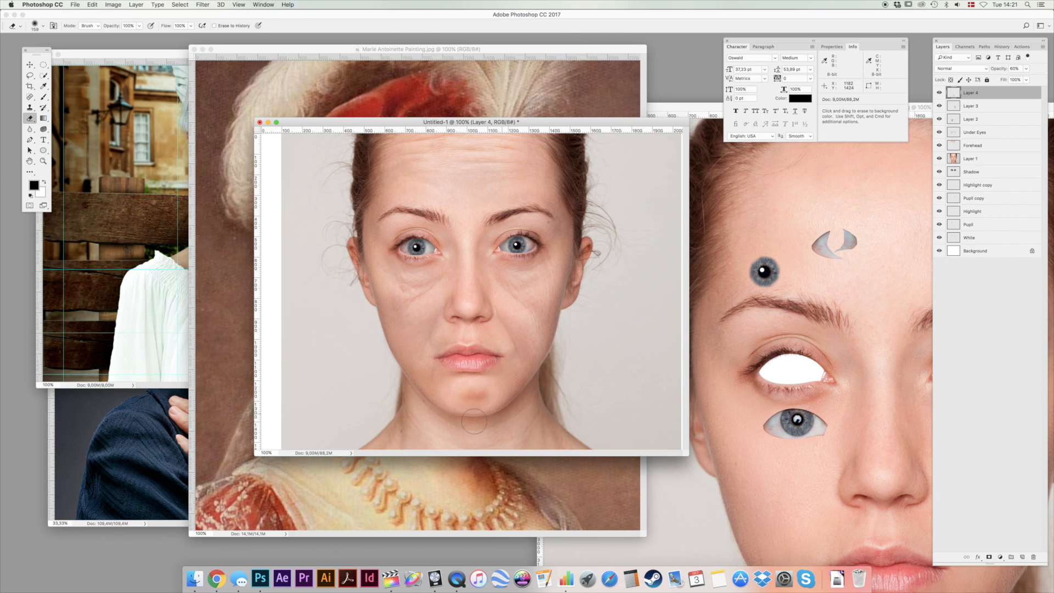
Lower the saturation of the chin patch with Hue/Saturation to match the surrounding skin.
key(super+u)
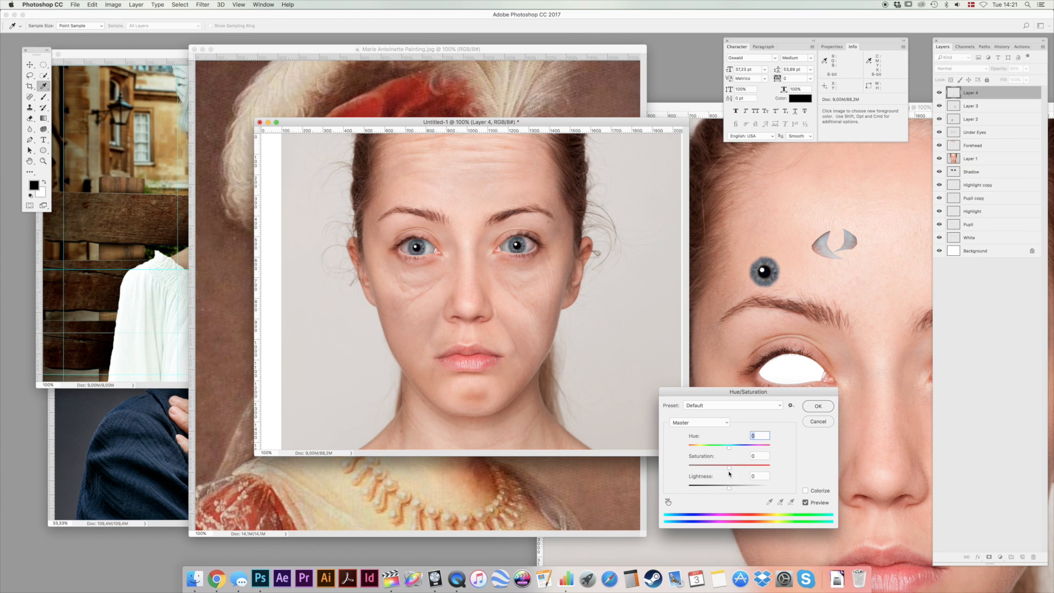
drag(717, 471, 716, 471)
click(817, 406)
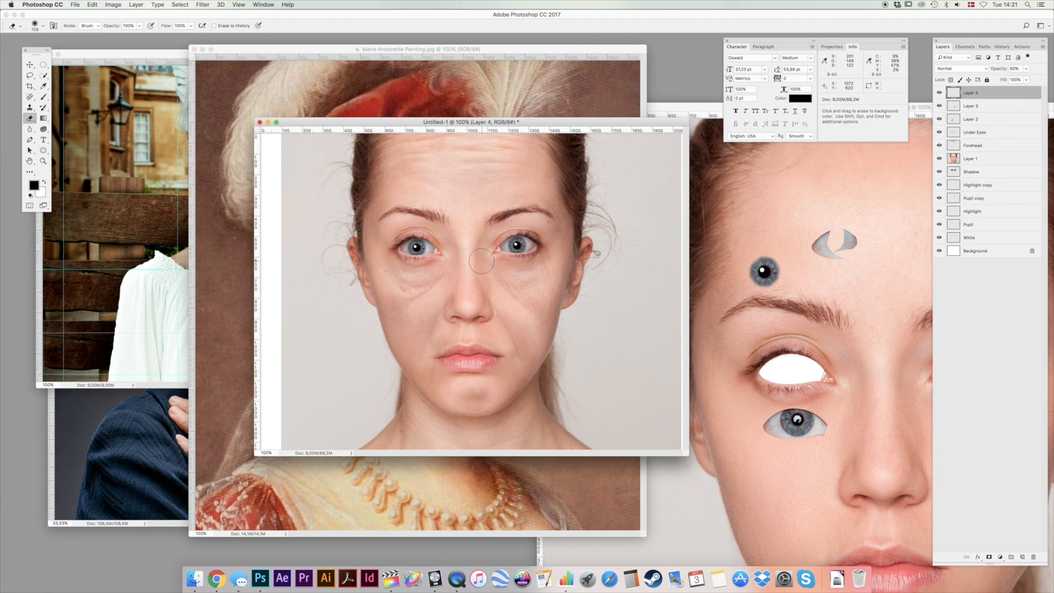
key(super+i)
key(super+i)
click(29, 64)
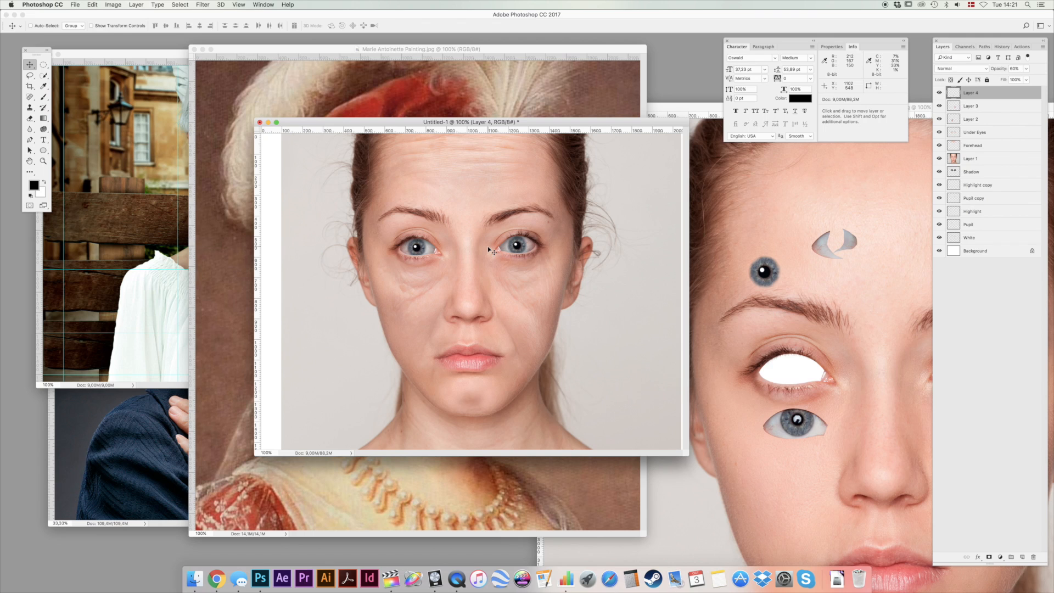
Lasso the white hair around the elderly woman's head in her photo and copy it.
click(157, 167)
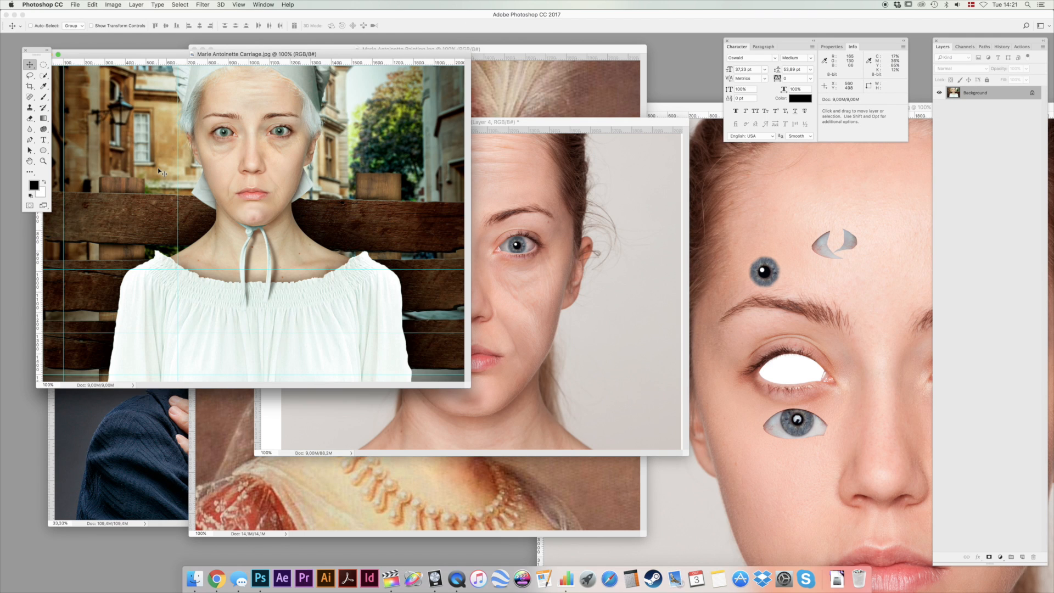
click(132, 436)
key(l)
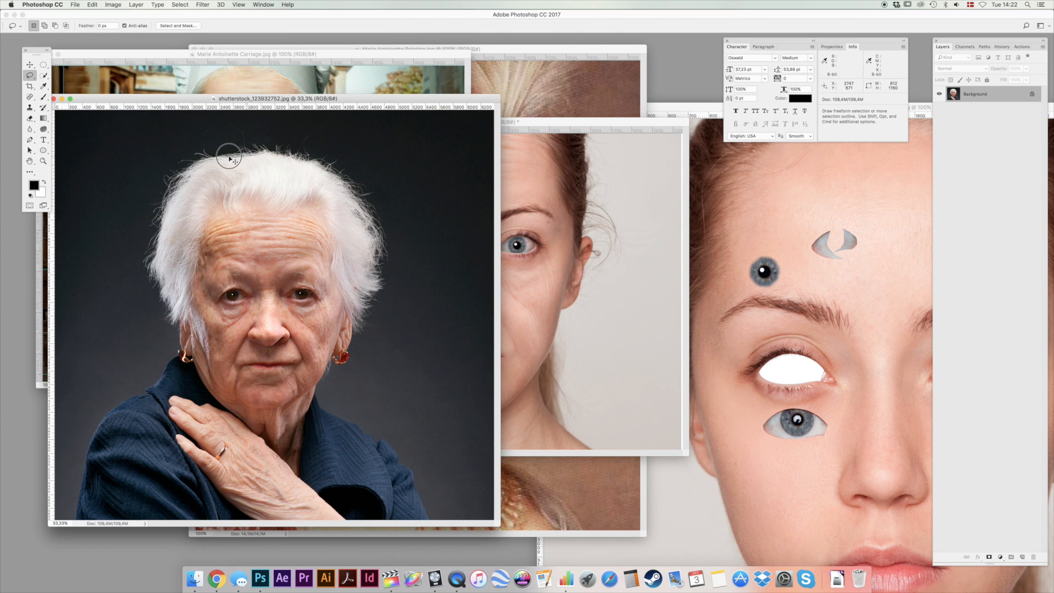
click(172, 196)
mouse_move(202, 240)
mouse_down()
mouse_move(297, 221)
mouse_move(330, 236)
mouse_move(348, 319)
mouse_move(371, 273)
mouse_move(370, 226)
mouse_move(361, 201)
mouse_move(284, 154)
mouse_up()
Enlarge the portrait's window and move all layers from Layer 4 through White down to make room above the head.
click(545, 188)
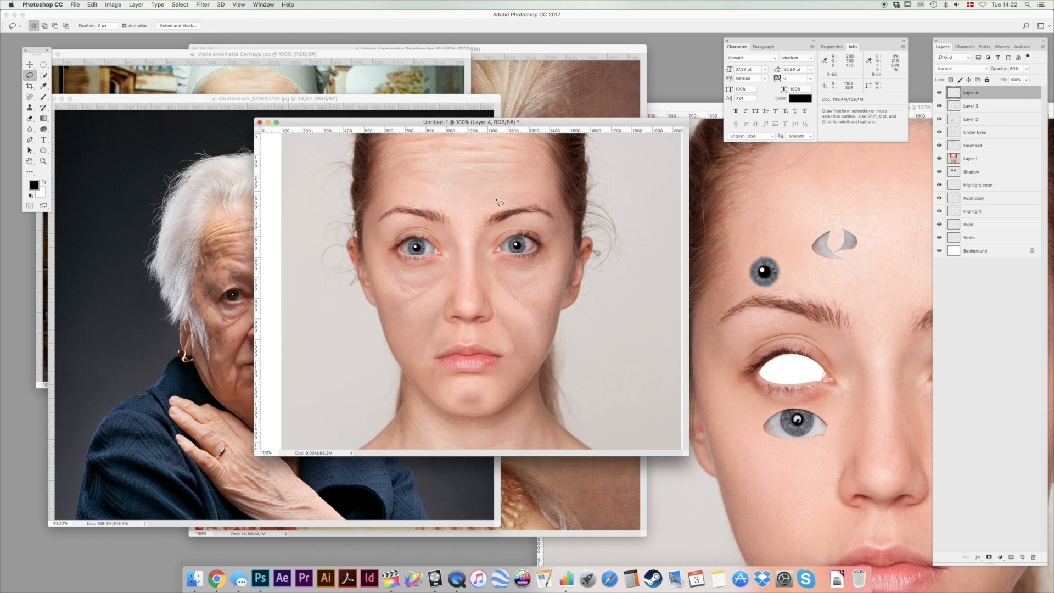
drag(686, 456, 850, 557)
click(32, 65)
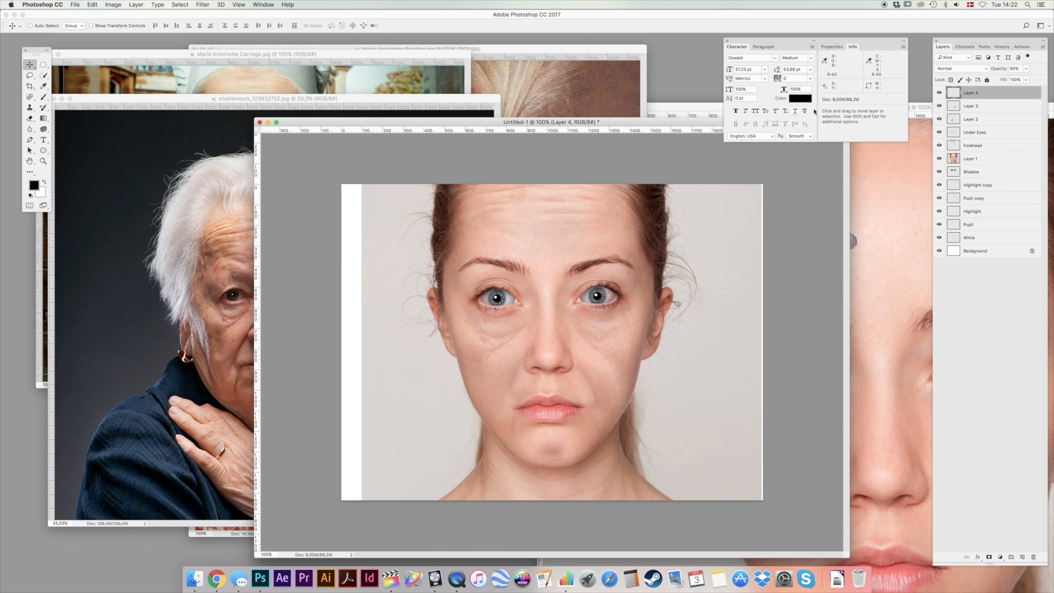
shift+click(1008, 239)
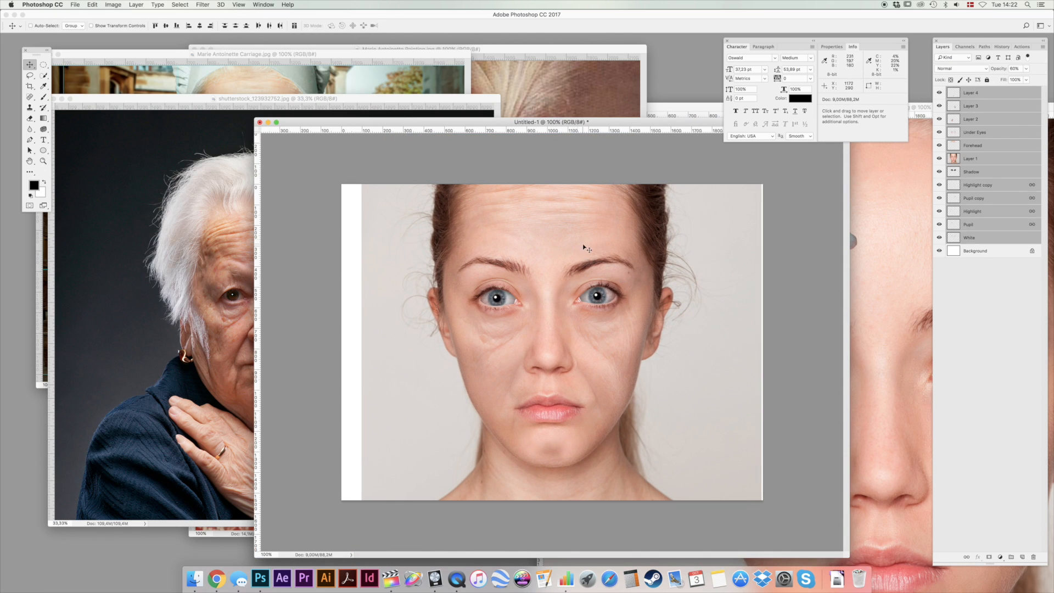
drag(548, 229, 551, 351)
Paste the elderly woman's white hair on a new top layer, then scale and position it over the young woman's head.
key(super+alt+shift+n)
key(super+v)
key(super+t)
drag(343, 187, 535, 288)
key(Return)
drag(653, 379, 537, 286)
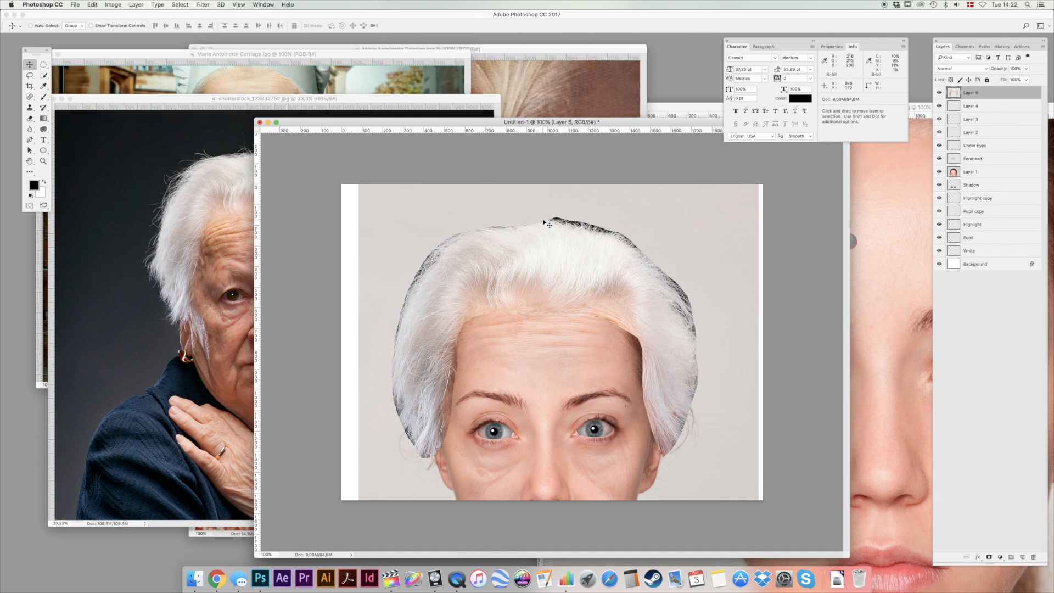
Erase the dark background fringe around the outer edge of the white hair with a smaller soft eraser.
key(e)
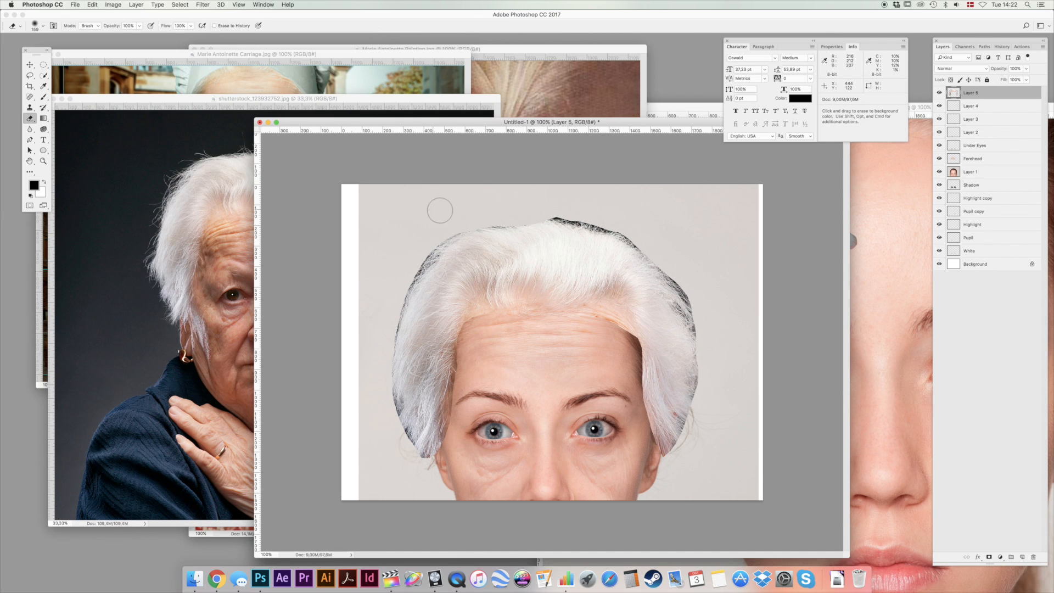
right_click(453, 211)
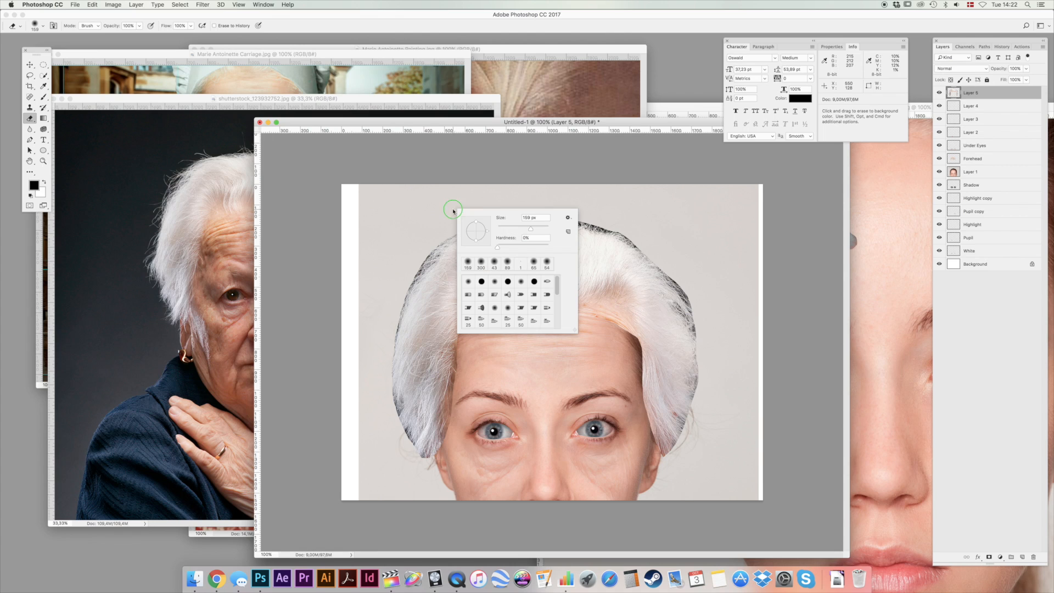
click(463, 124)
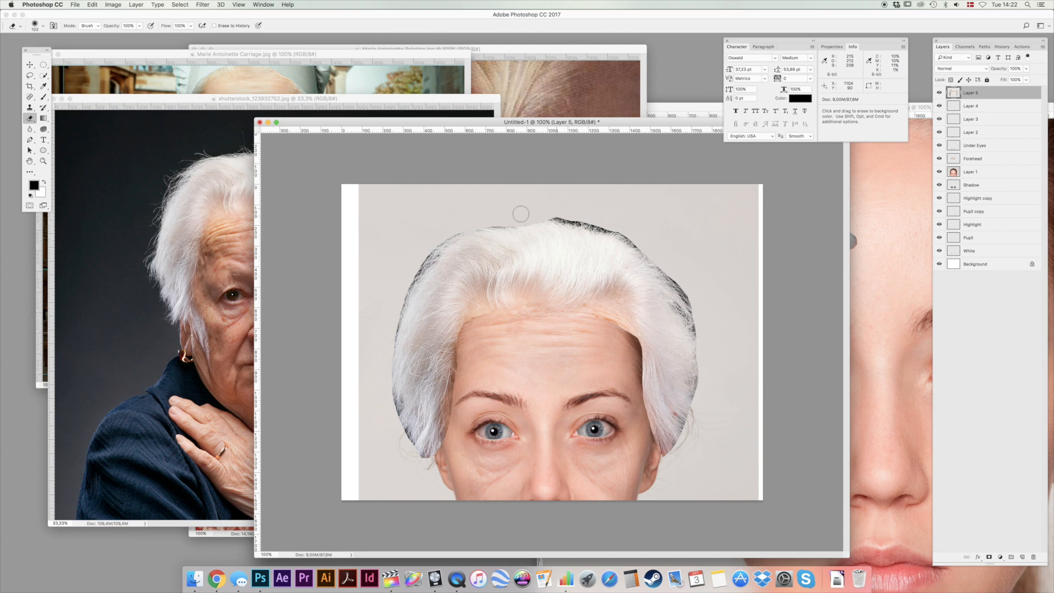
mouse_move(445, 238)
mouse_down()
mouse_move(408, 273)
mouse_move(447, 233)
mouse_move(418, 261)
mouse_move(435, 237)
mouse_move(453, 235)
mouse_move(391, 321)
mouse_move(408, 285)
mouse_move(388, 396)
mouse_move(394, 417)
mouse_move(391, 386)
mouse_move(402, 438)
mouse_move(394, 417)
mouse_move(406, 449)
mouse_up()
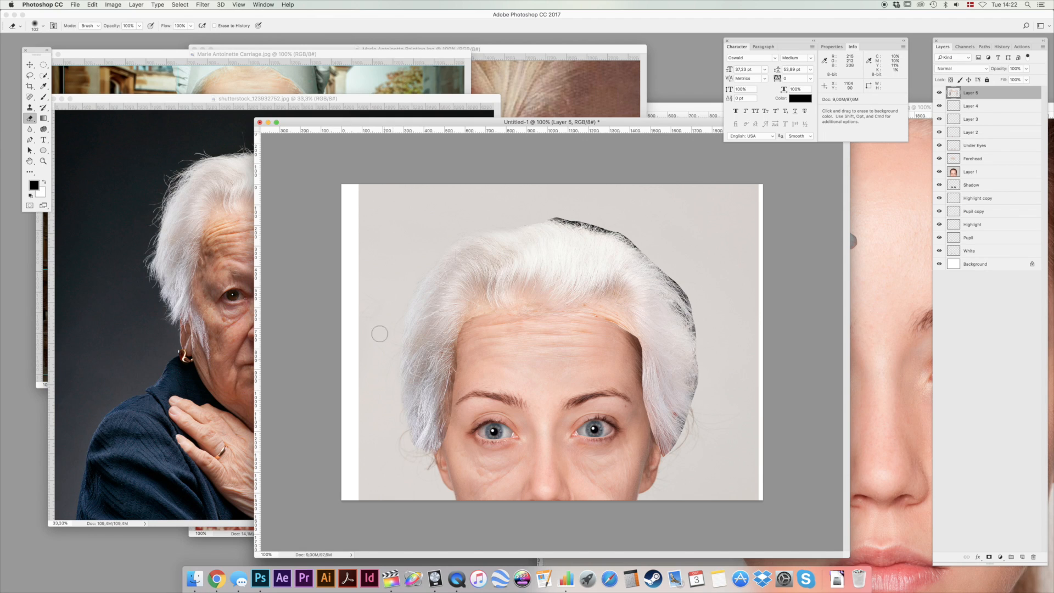
mouse_move(518, 215)
mouse_down()
mouse_move(631, 228)
mouse_move(564, 220)
mouse_move(651, 250)
mouse_move(628, 234)
mouse_move(683, 285)
mouse_move(654, 258)
mouse_move(712, 331)
mouse_move(693, 305)
mouse_move(700, 396)
mouse_up()
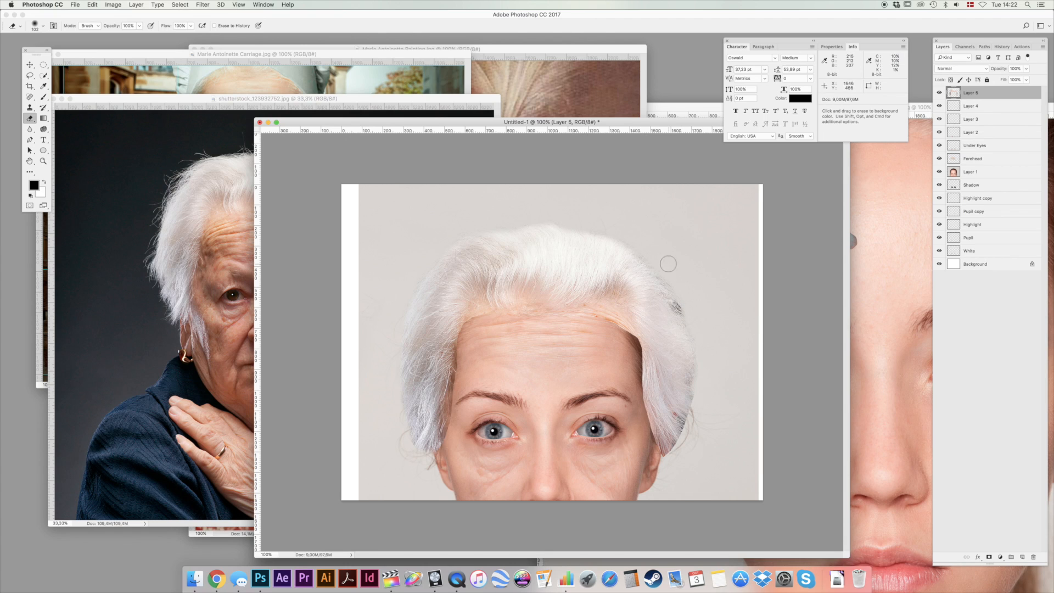
mouse_move(678, 305)
mouse_down()
mouse_move(699, 381)
mouse_move(688, 430)
mouse_move(699, 394)
mouse_move(667, 460)
mouse_move(685, 442)
mouse_move(695, 321)
mouse_up()
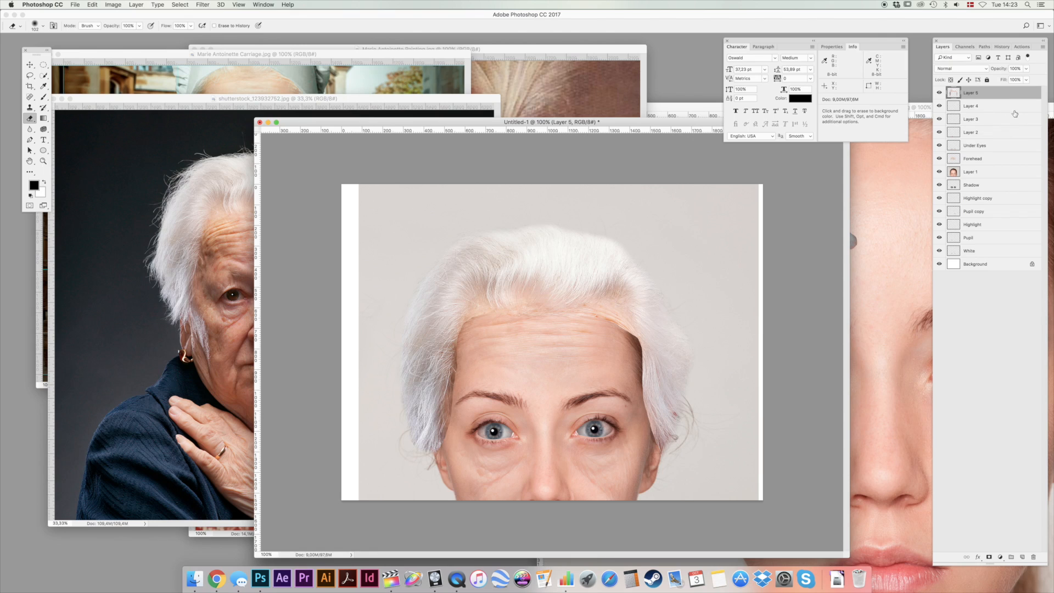
Add a new layer directly beneath the hair layer and fill it with black.
click(982, 107)
key(super+shift+alt+n)
key(alt+BackSpace)
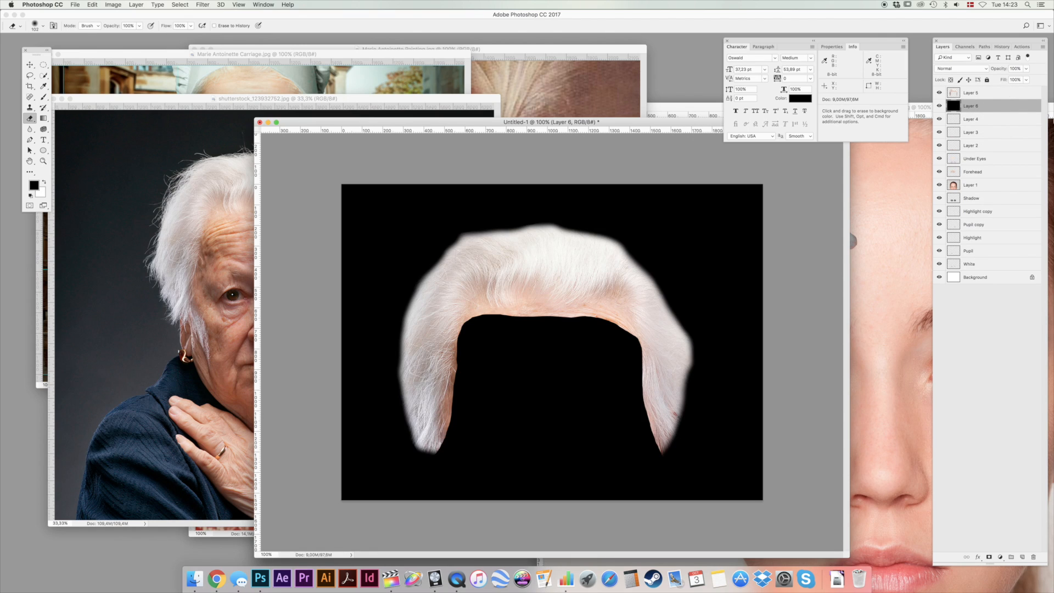
Erase the leftover fringe on the image-right side of the hair layer and hide the black layer.
click(1009, 96)
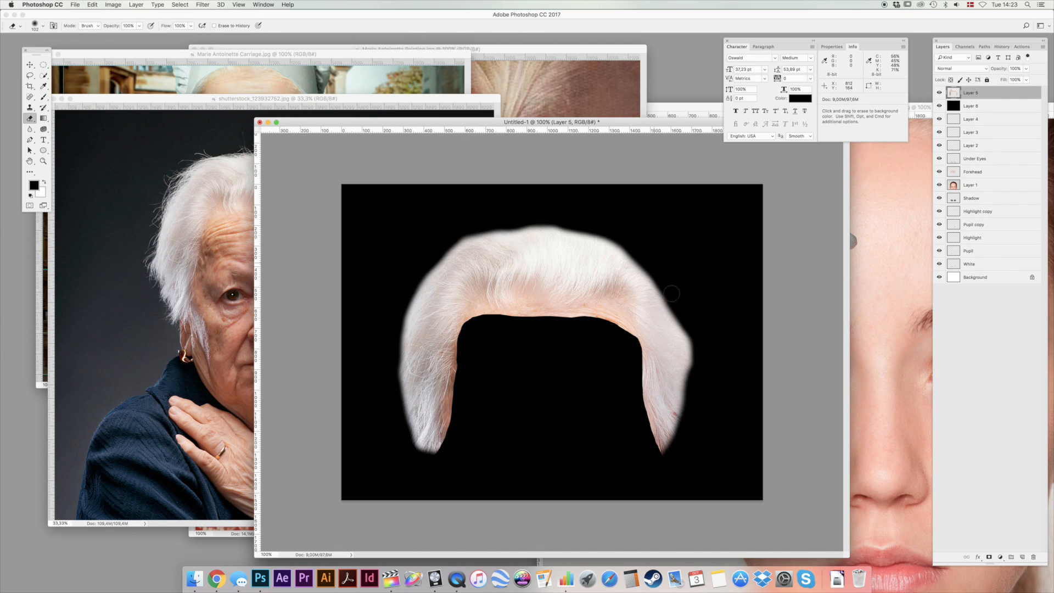
drag(692, 342, 697, 401)
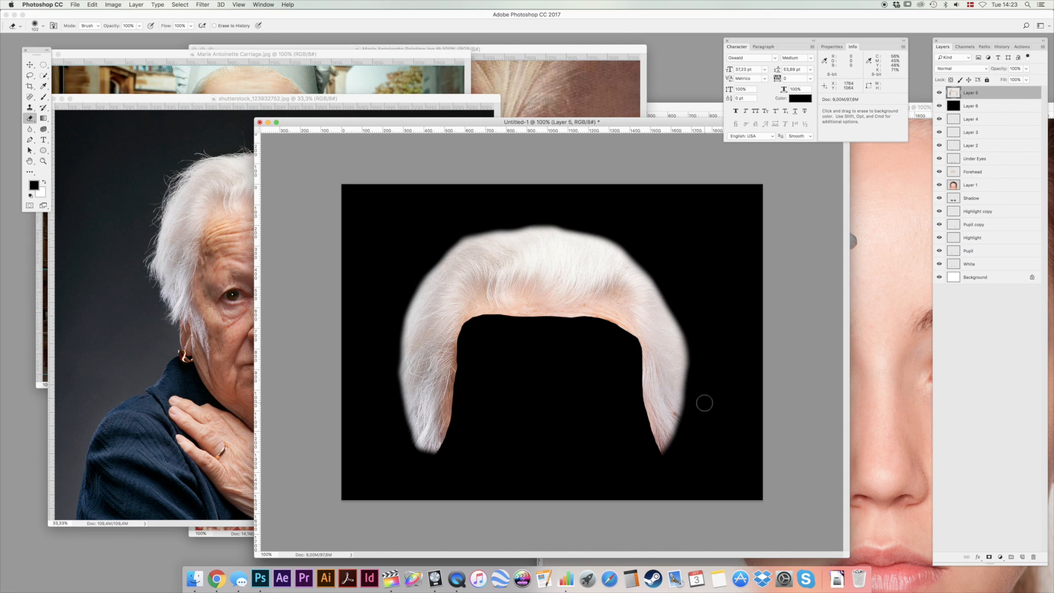
click(939, 106)
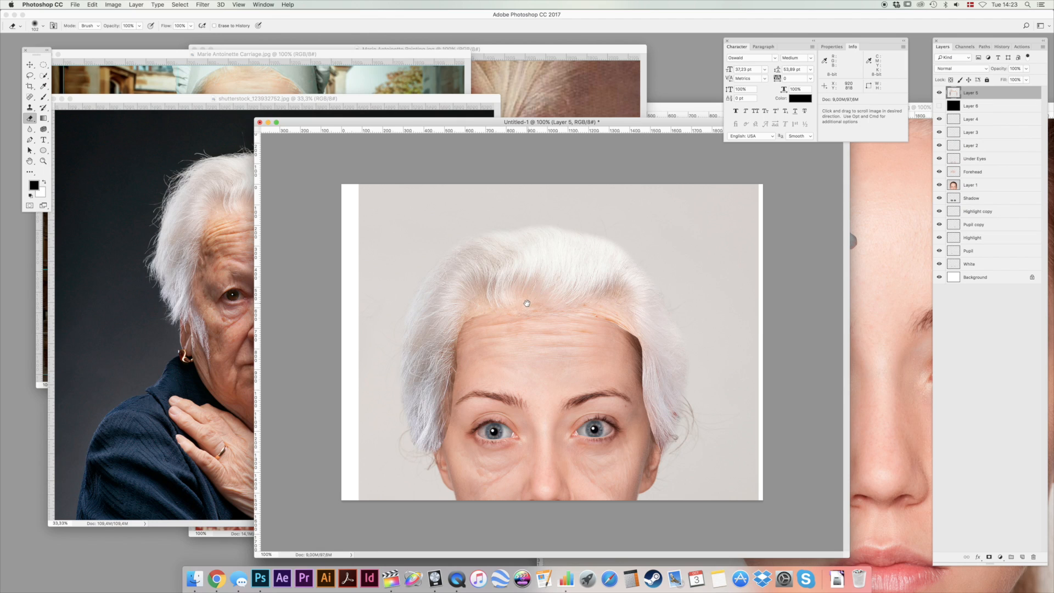
Select all layers from the white hair down to White, excluding the Background, and move the whole portrait up on the canvas.
key(v)
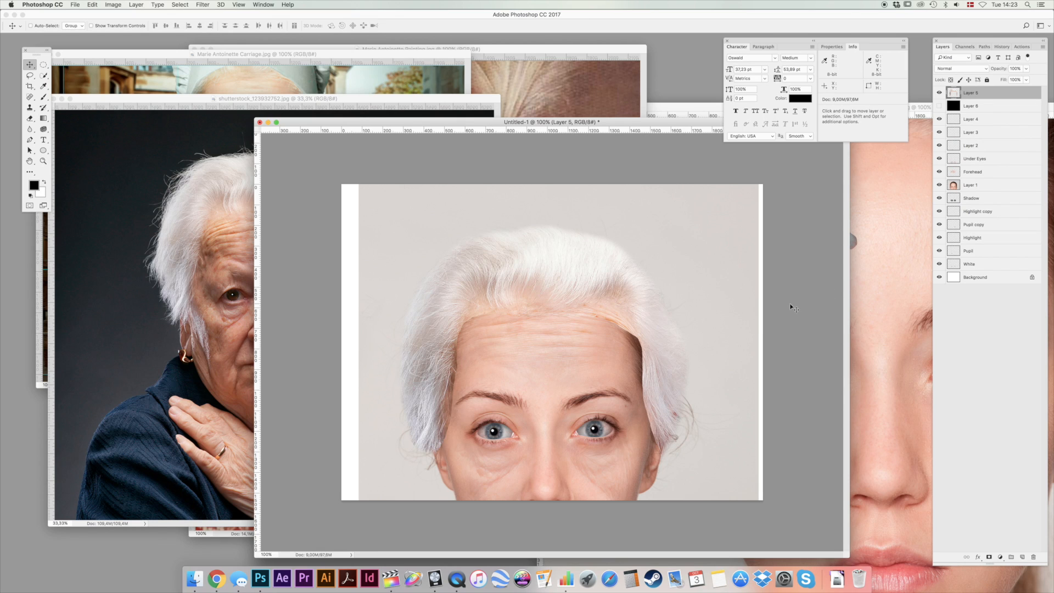
shift+click(1003, 264)
mouse_move(536, 400)
mouse_down()
mouse_move(536, 341)
mouse_move(539, 364)
mouse_up()
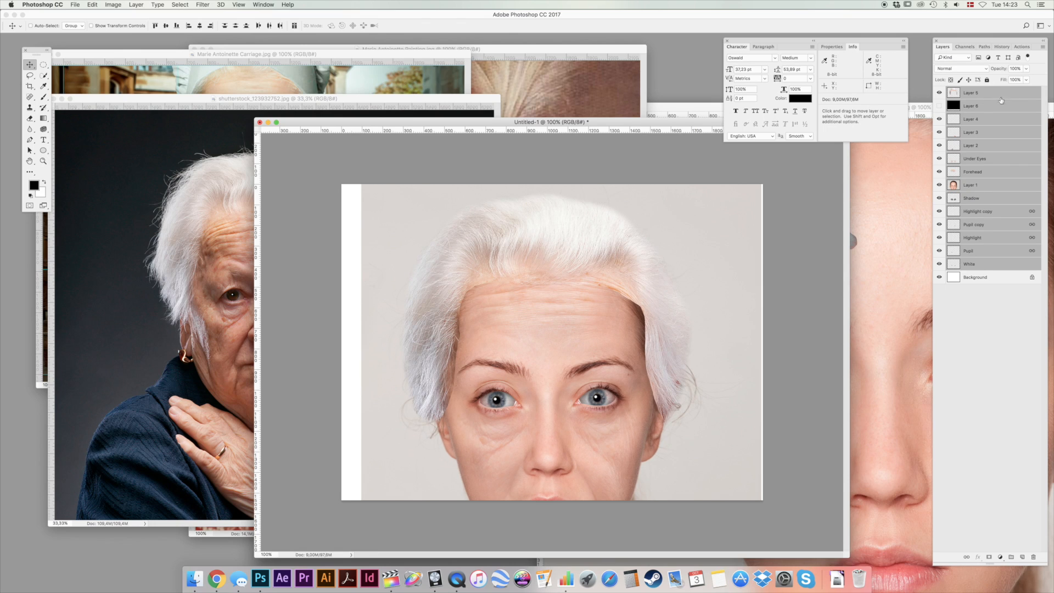
Erase the hair layer's leftover skin across the forehead with a soft 300 px eraser at 60% opacity.
click(979, 92)
key(e)
right_click(508, 278)
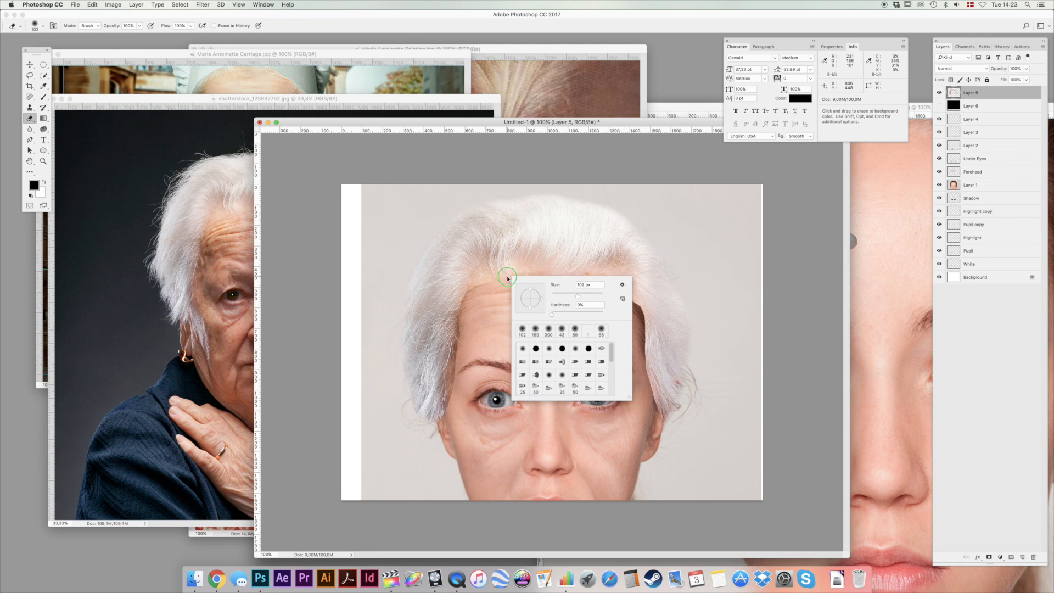
click(589, 297)
text(300)
key(Return)
key(6)
mouse_move(536, 332)
mouse_down()
mouse_move(482, 302)
mouse_move(490, 294)
mouse_move(483, 332)
mouse_move(508, 343)
mouse_up()
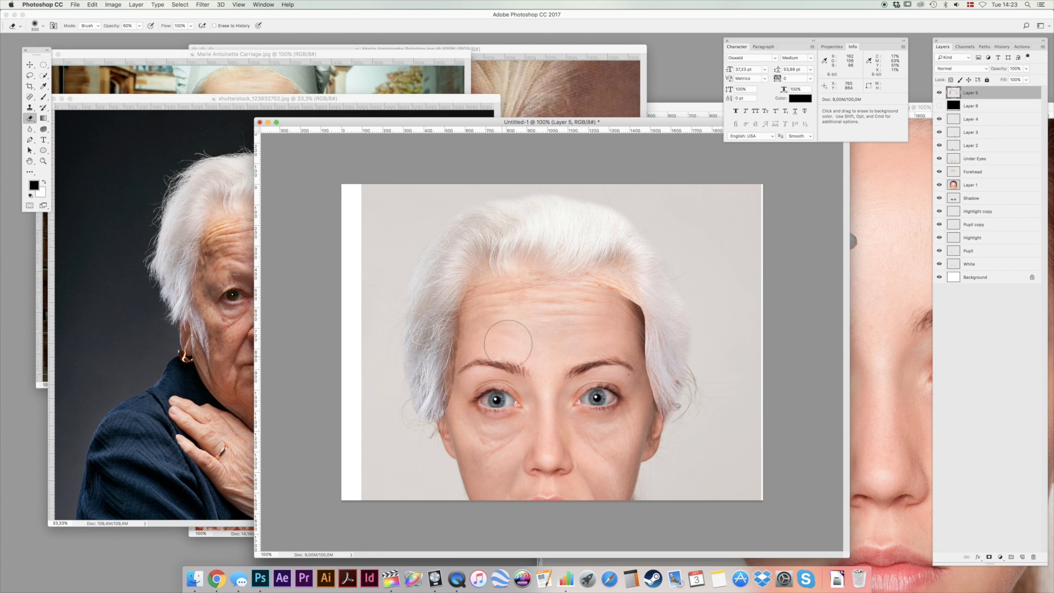
Blend the hair layer's inner edges into both sides of the face with a 178 px eraser, varying opacity between 30%, 60% and 40%.
right_click(513, 345)
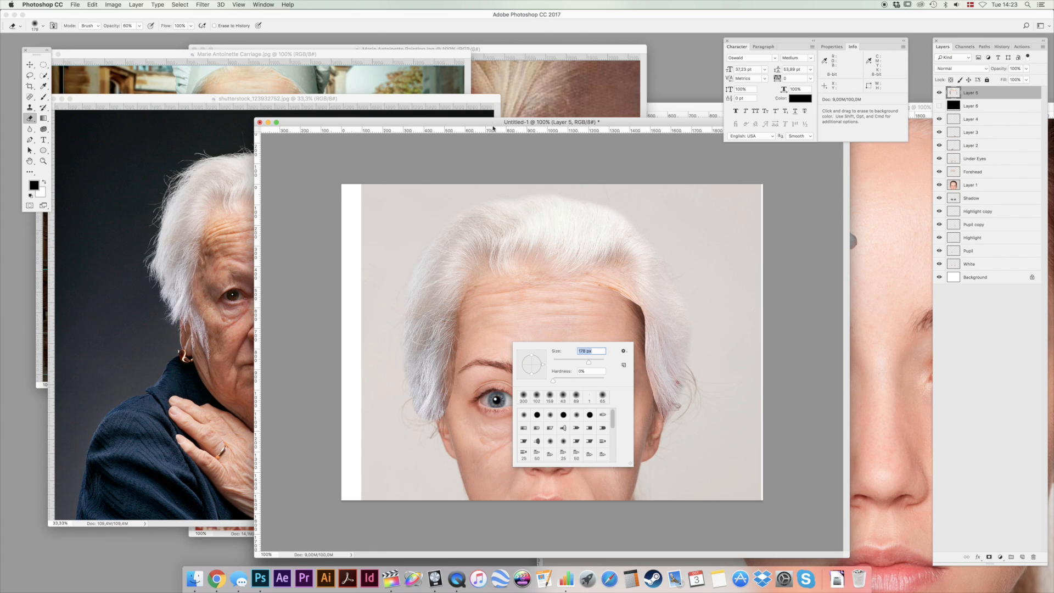
key(Return)
key(3)
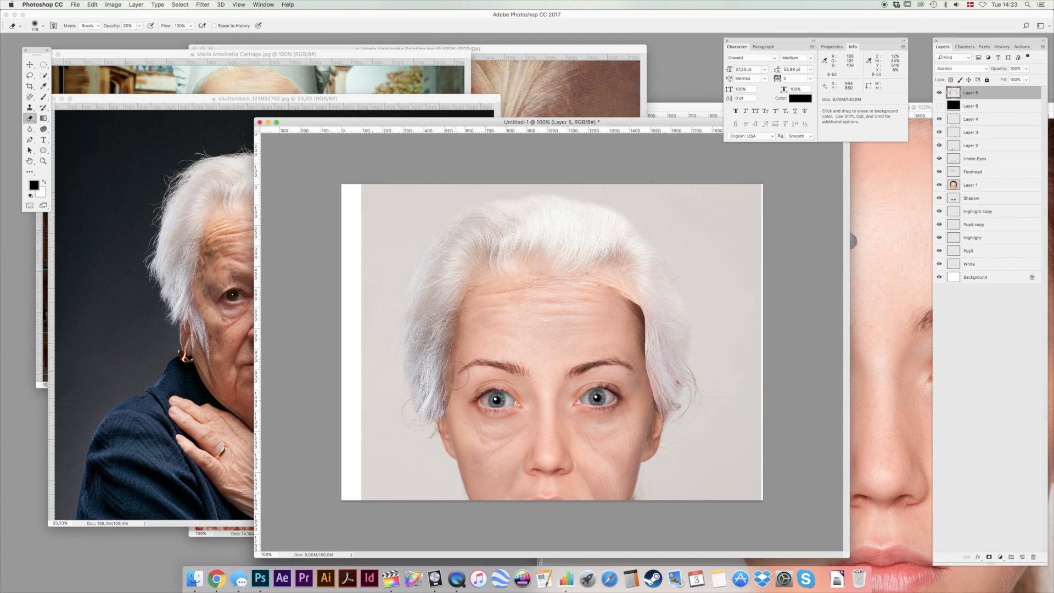
mouse_move(463, 307)
mouse_down()
mouse_move(466, 291)
mouse_move(452, 316)
mouse_move(448, 377)
mouse_up()
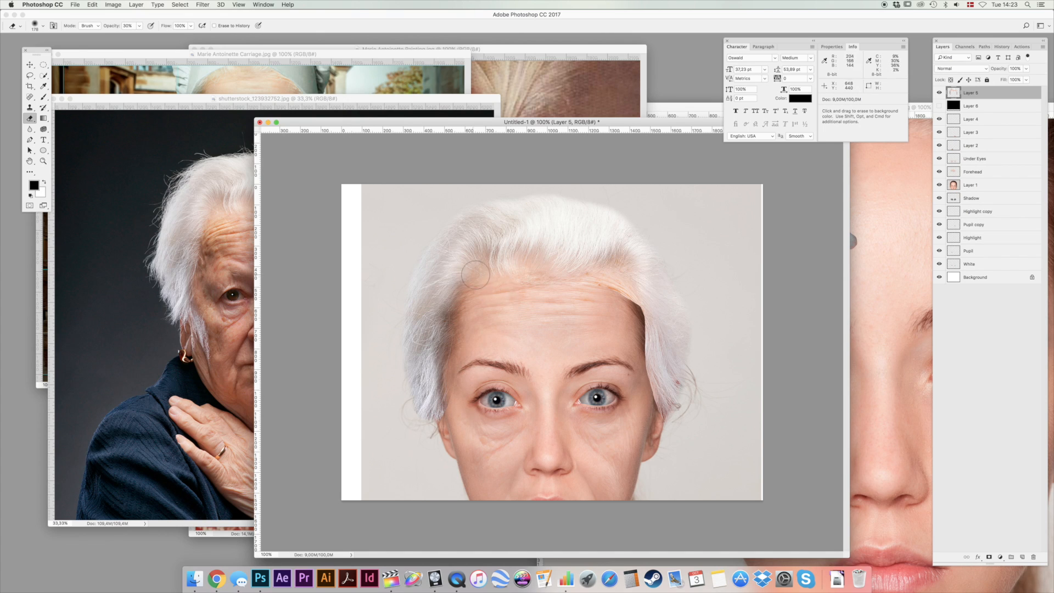
mouse_move(603, 287)
mouse_down()
mouse_move(634, 320)
mouse_move(647, 401)
mouse_up()
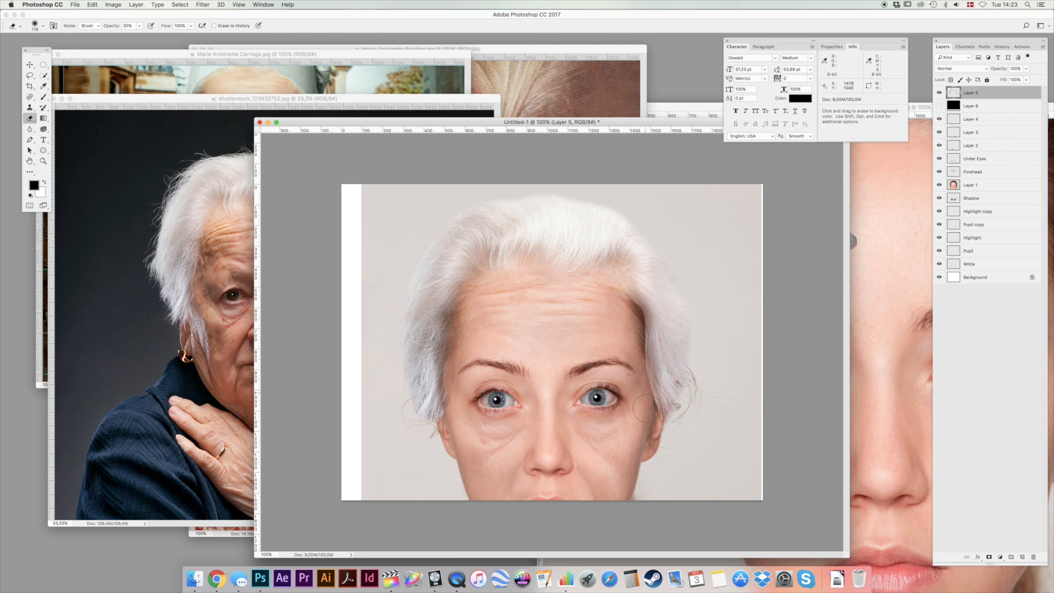
key(6)
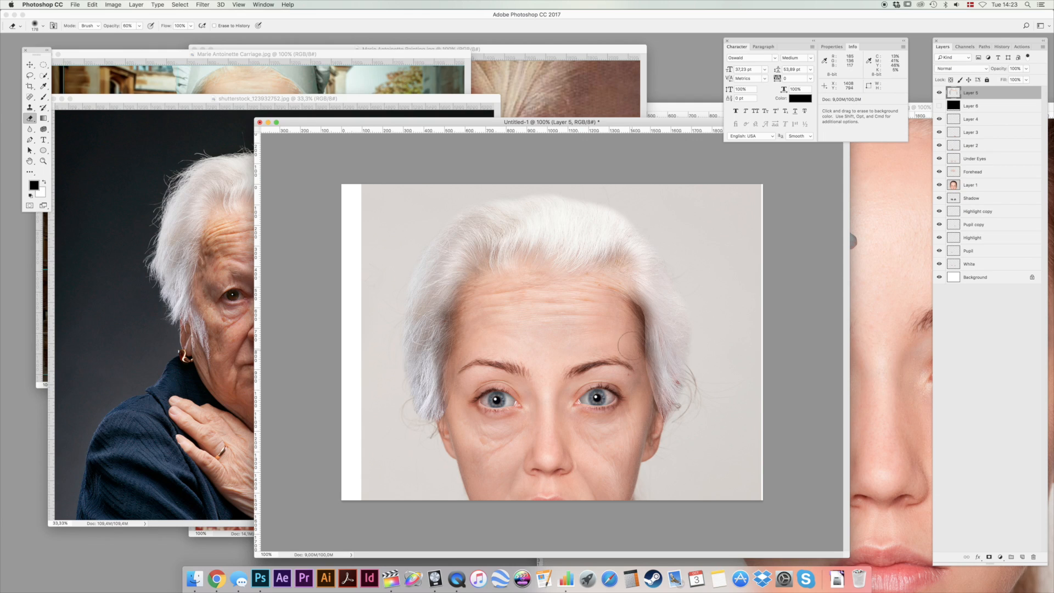
key(4)
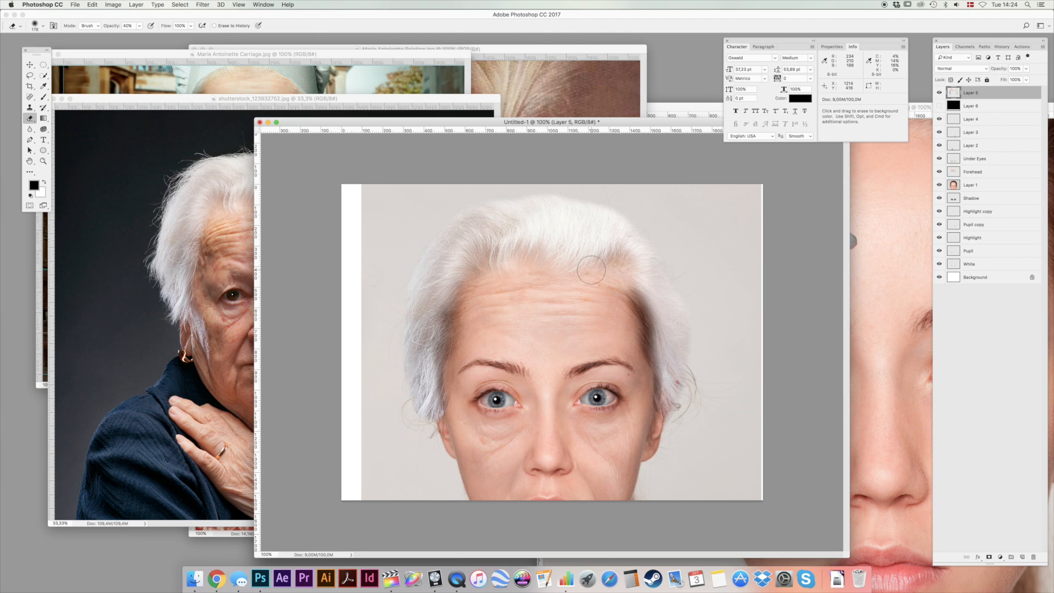
Add a new empty layer directly above the young woman's portrait on Layer 1.
key(super)
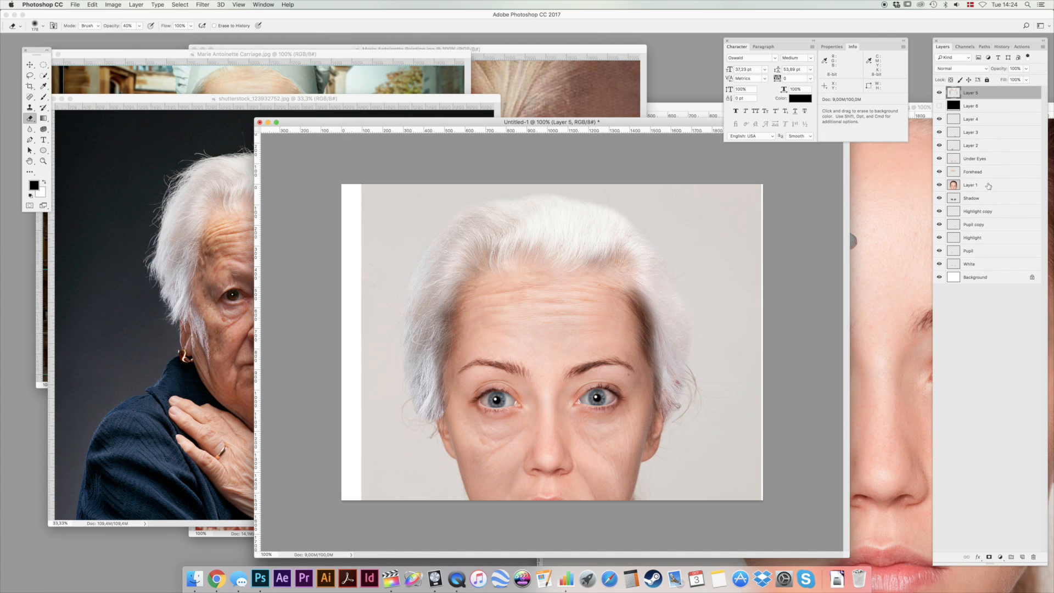
click(988, 186)
key(super+shift+alt+n)
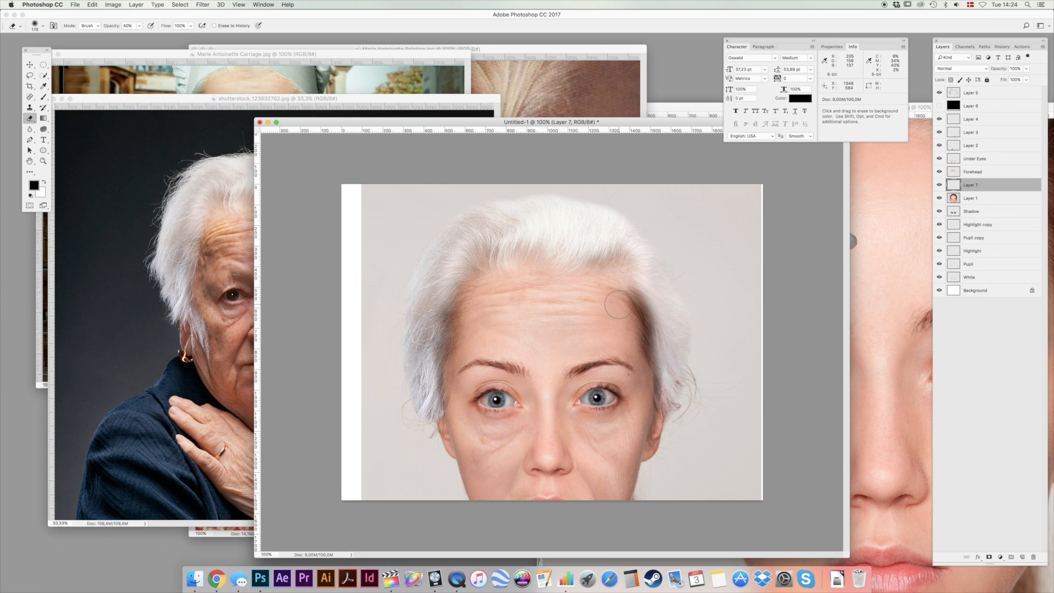
Paint white over the dark original hair at both temples with a soft 178 px brush at 20% opacity.
key(b)
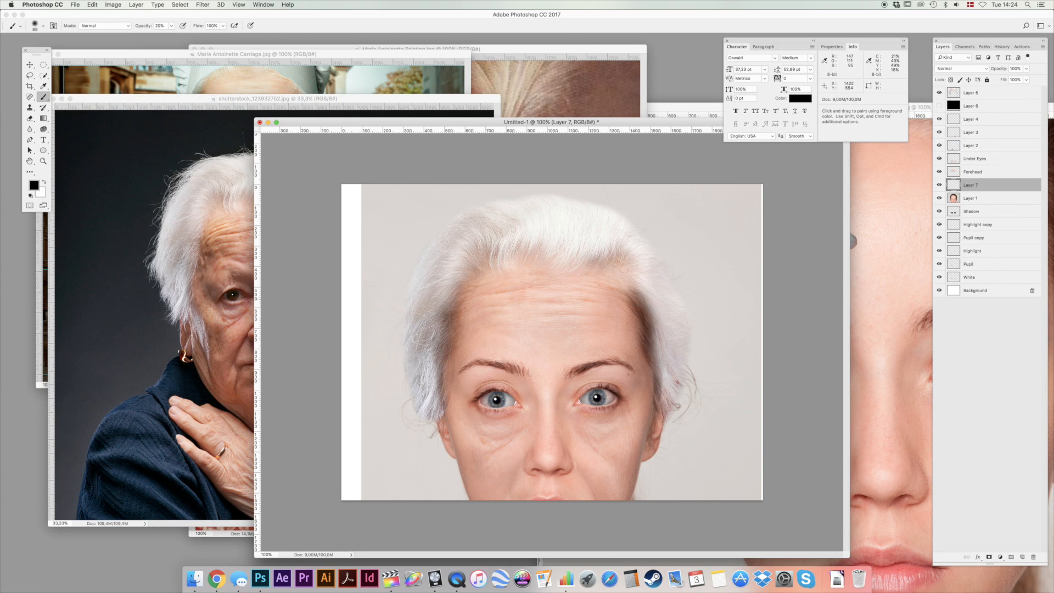
key(x)
right_click(691, 334)
click(728, 336)
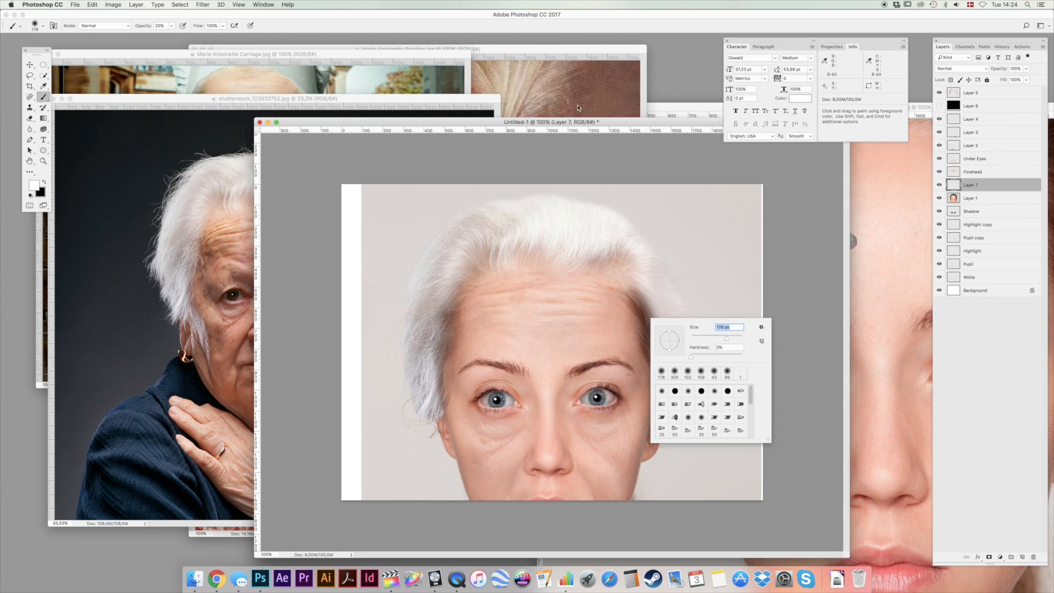
click(621, 121)
drag(649, 325, 651, 350)
drag(645, 295, 653, 367)
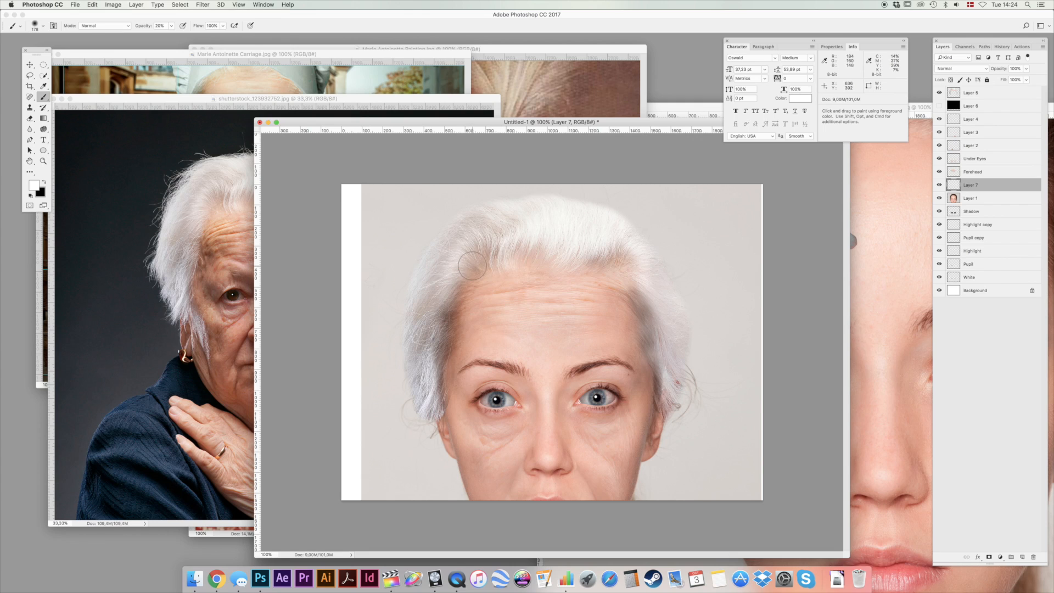
drag(451, 315, 439, 364)
key(v)
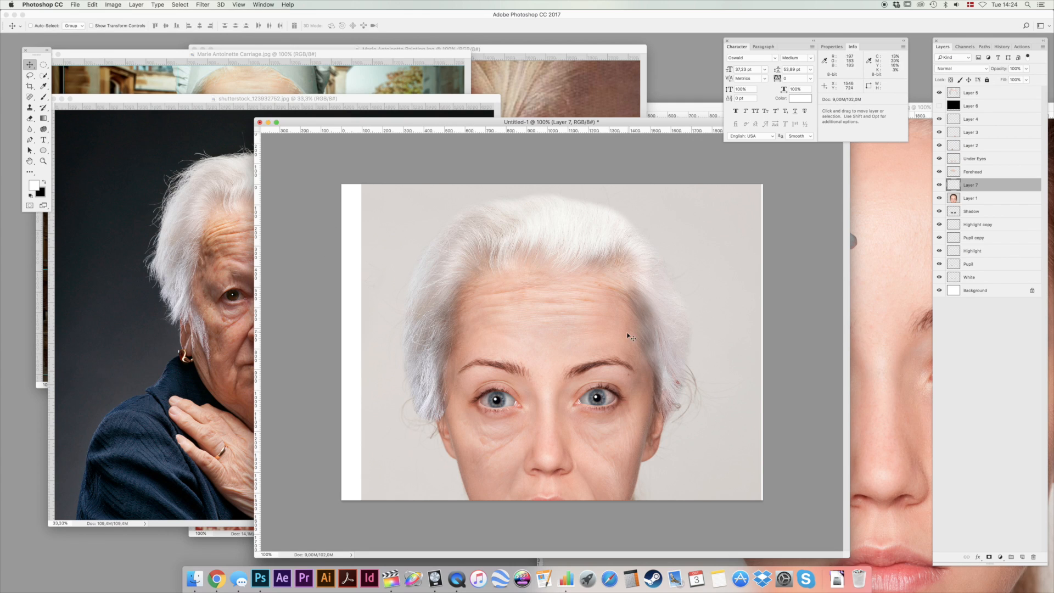
Soften the hair layer's hairline above the forehead and at both temples with the eraser at 10% opacity.
key(e)
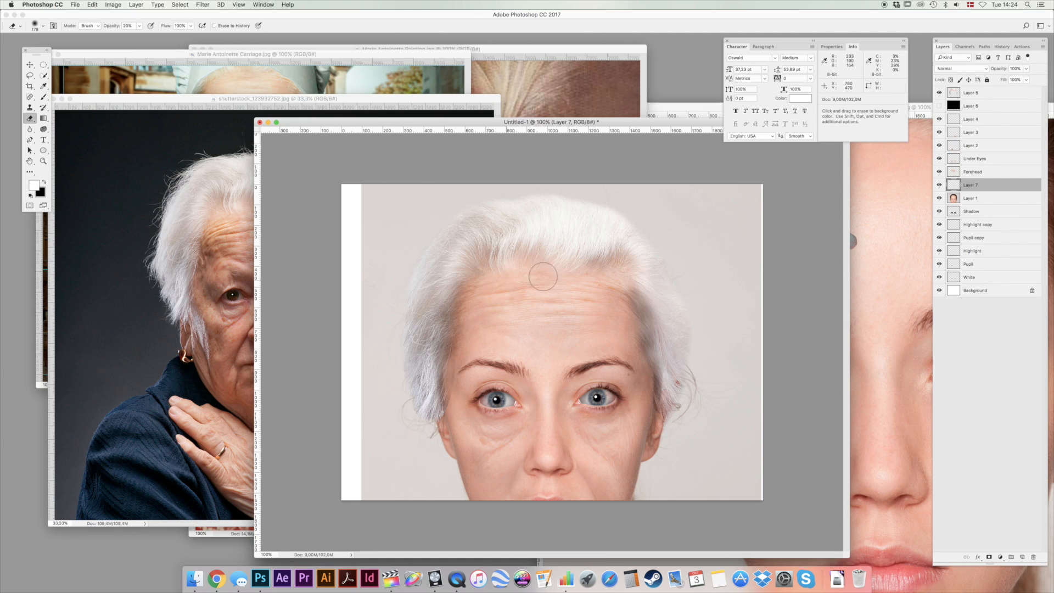
click(987, 92)
key(1)
mouse_move(556, 269)
mouse_down()
mouse_move(610, 263)
mouse_move(627, 295)
mouse_up()
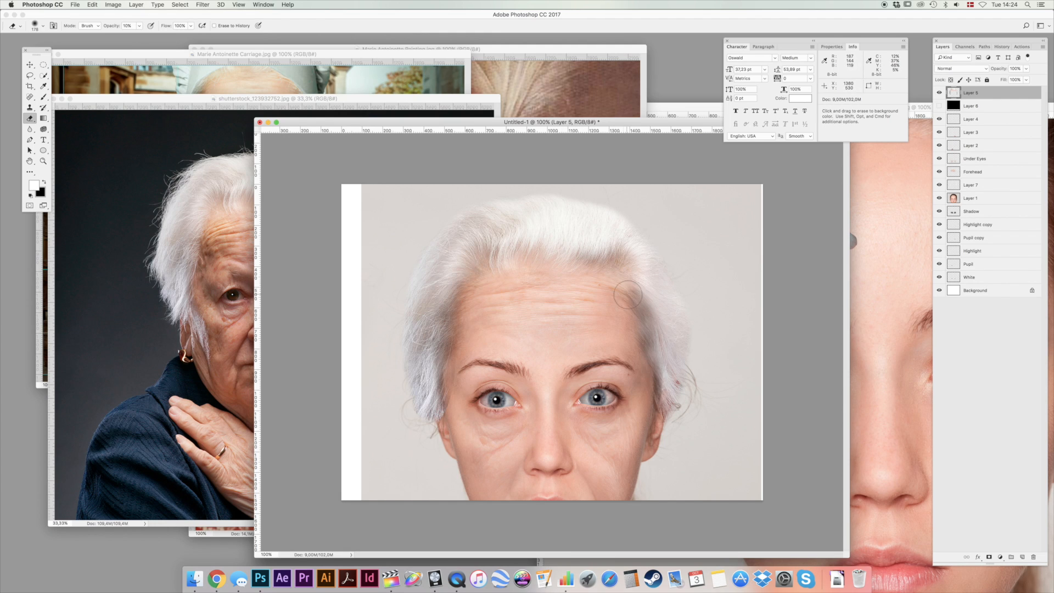
drag(461, 277, 491, 269)
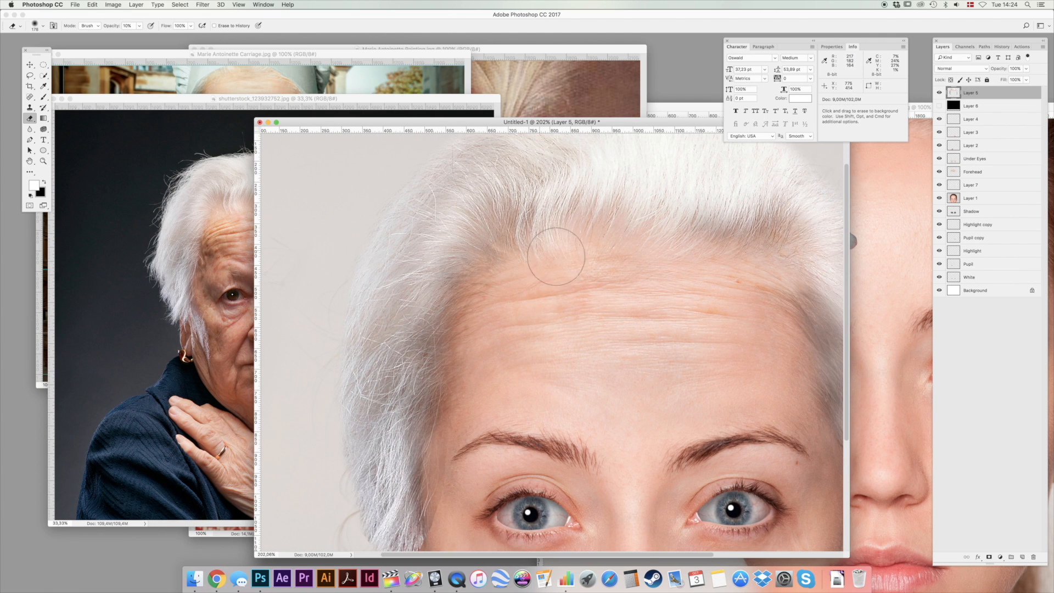
Compare the face with and without the hair layer, set the eraser to 100% opacity, and invert the hair layer's colors.
scroll(464, 330, down, 3)
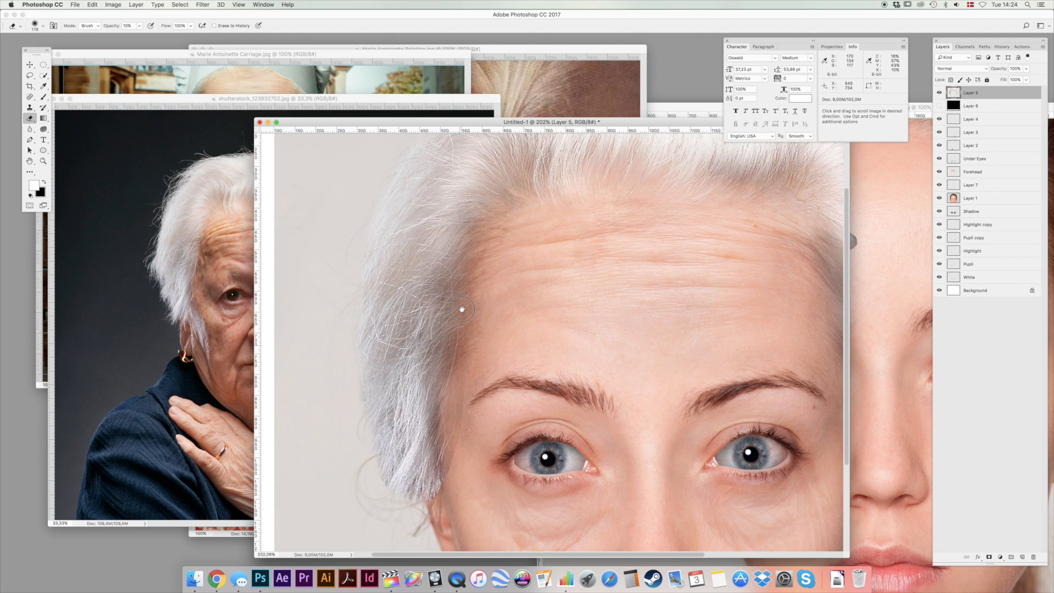
click(939, 93)
click(939, 93)
key(0)
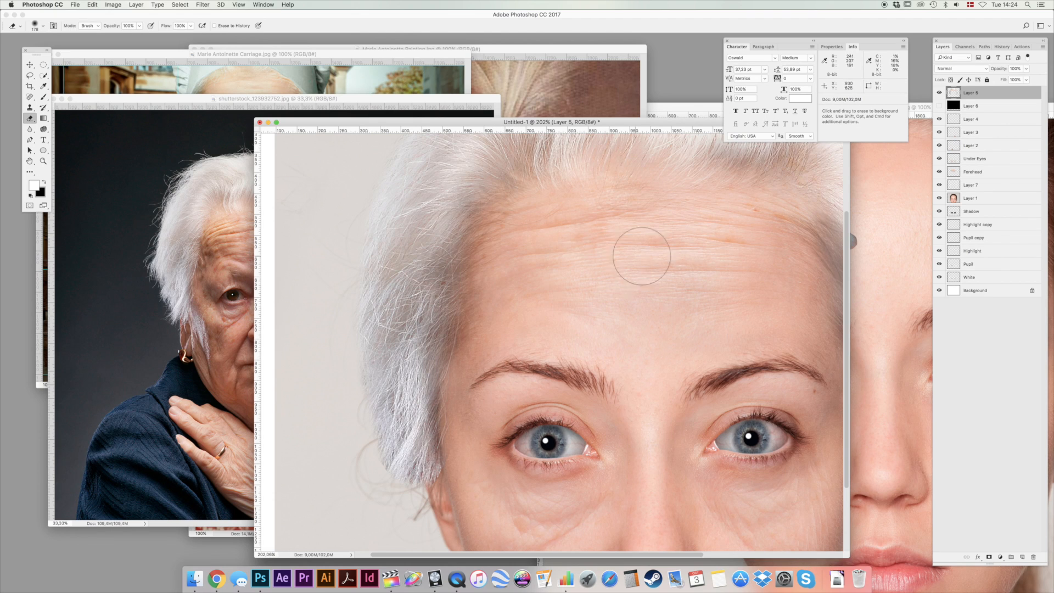
scroll(577, 277, right, 3)
key(super+i)
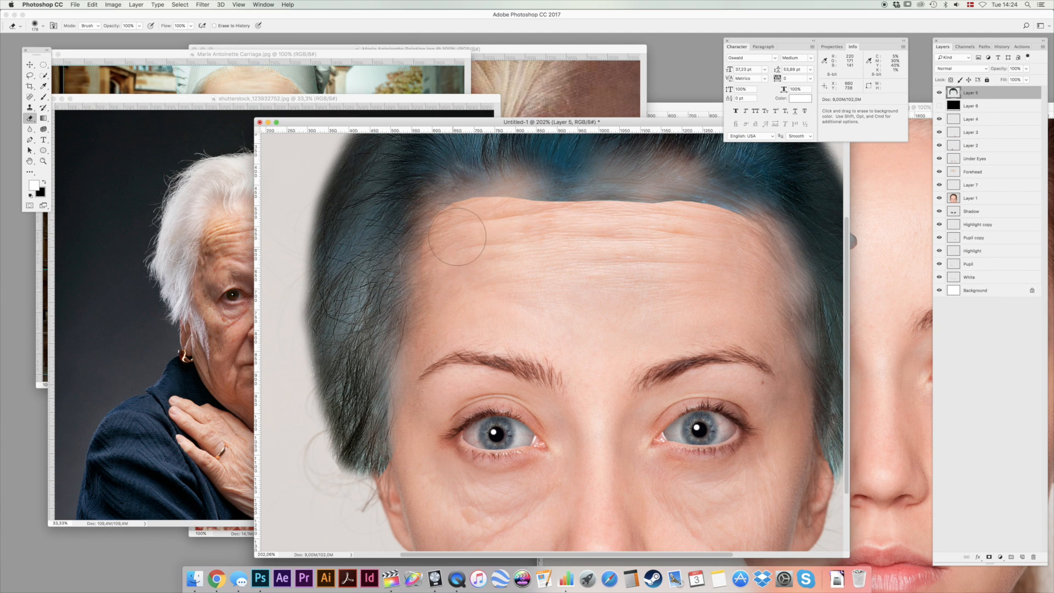
Erase the hard forehead edge of the inverted hair layer with a smaller soft eraser, and invert its colors back.
right_click(565, 252)
drag(645, 269, 638, 270)
key(Return)
mouse_move(550, 225)
mouse_down()
mouse_move(588, 231)
mouse_move(527, 229)
mouse_move(651, 227)
mouse_move(611, 220)
mouse_move(733, 246)
mouse_up()
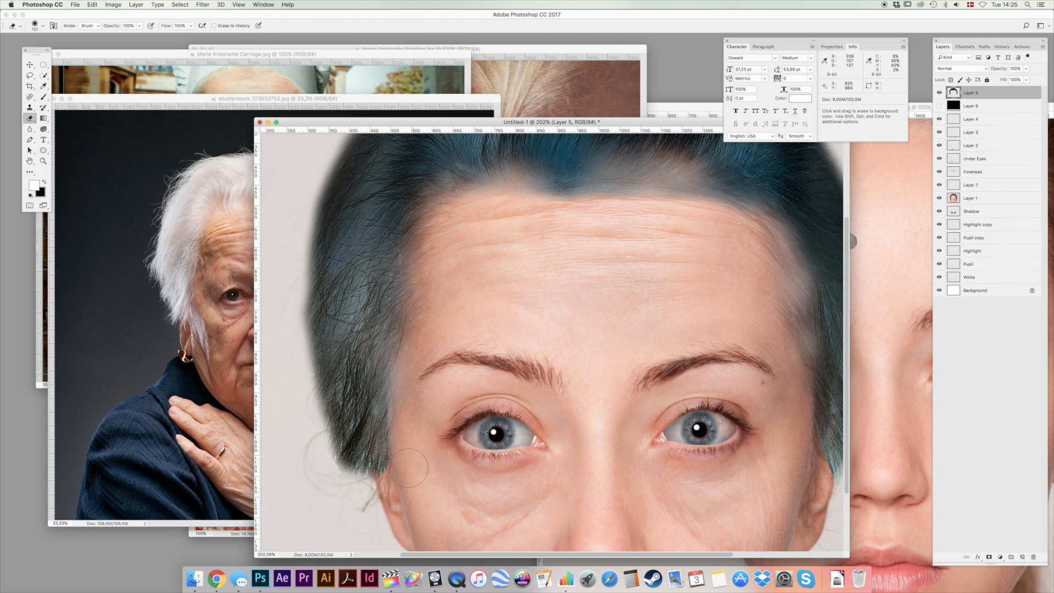
key(space)
drag(713, 313, 618, 317)
key(super+i)
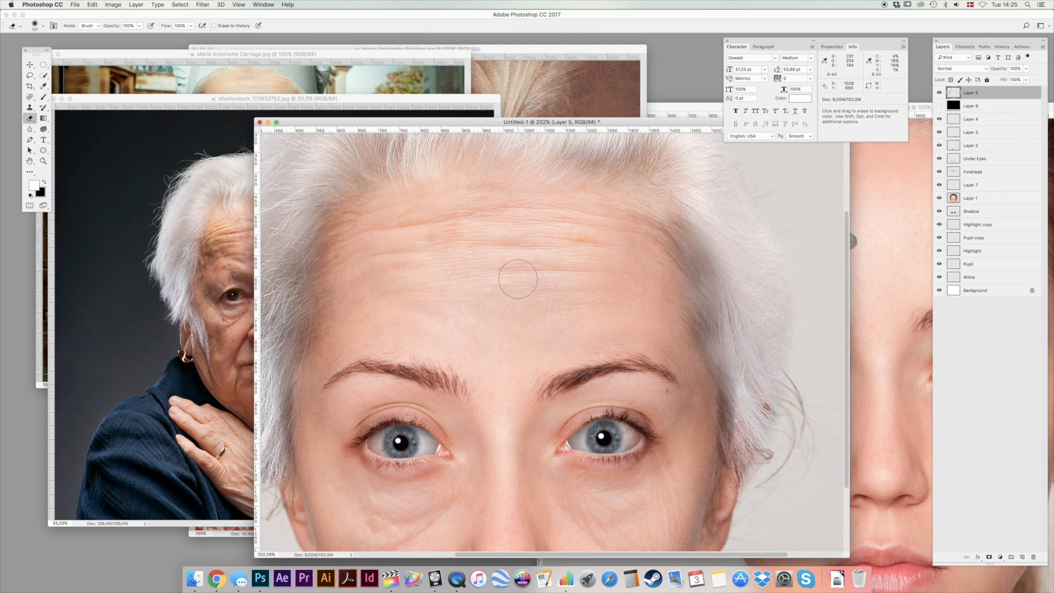
Show the black layer beneath the hair, make the hair layer active, and choose the Smudge tool for its outer edge.
key(space)
drag(377, 334, 572, 292)
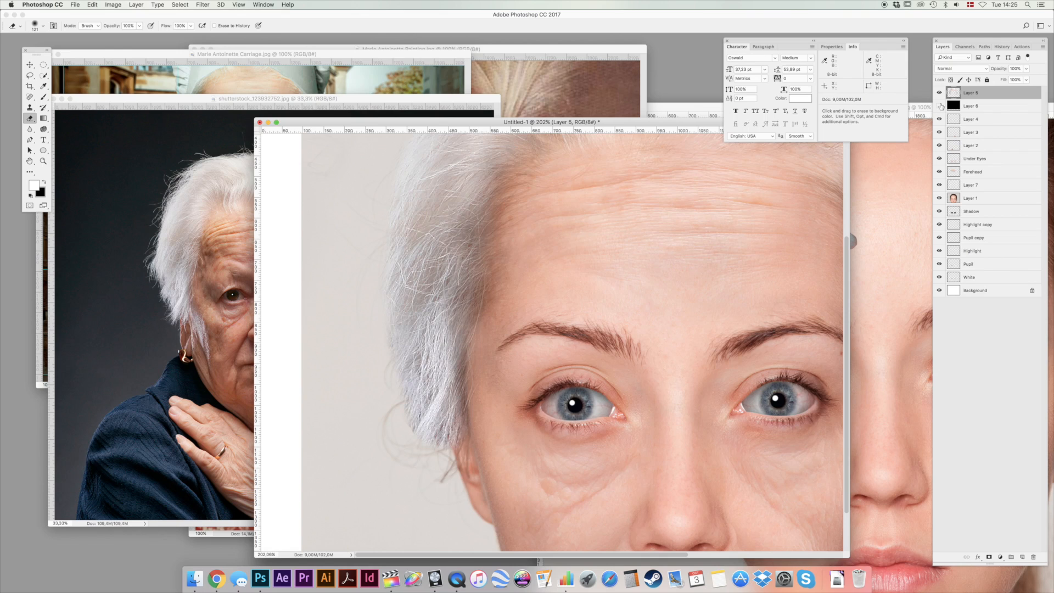
click(940, 106)
click(1002, 108)
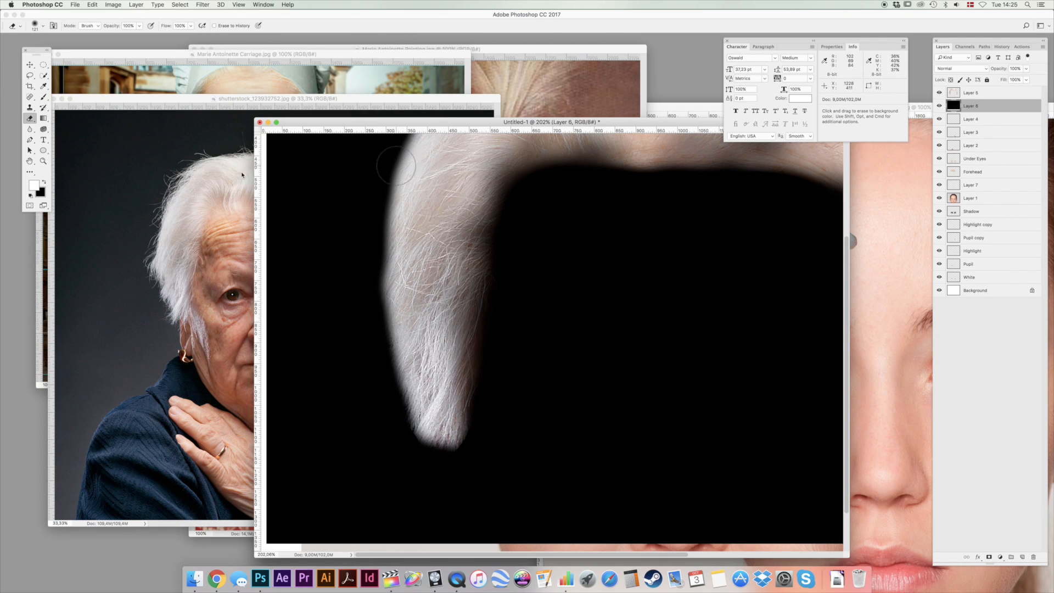
key(v)
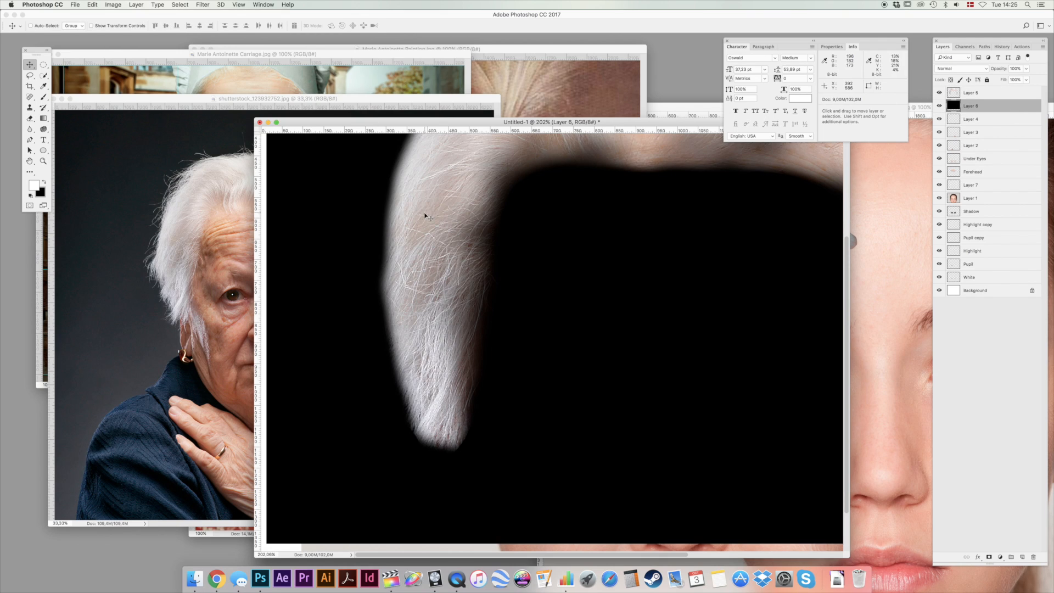
super+click(425, 217)
right_click(30, 129)
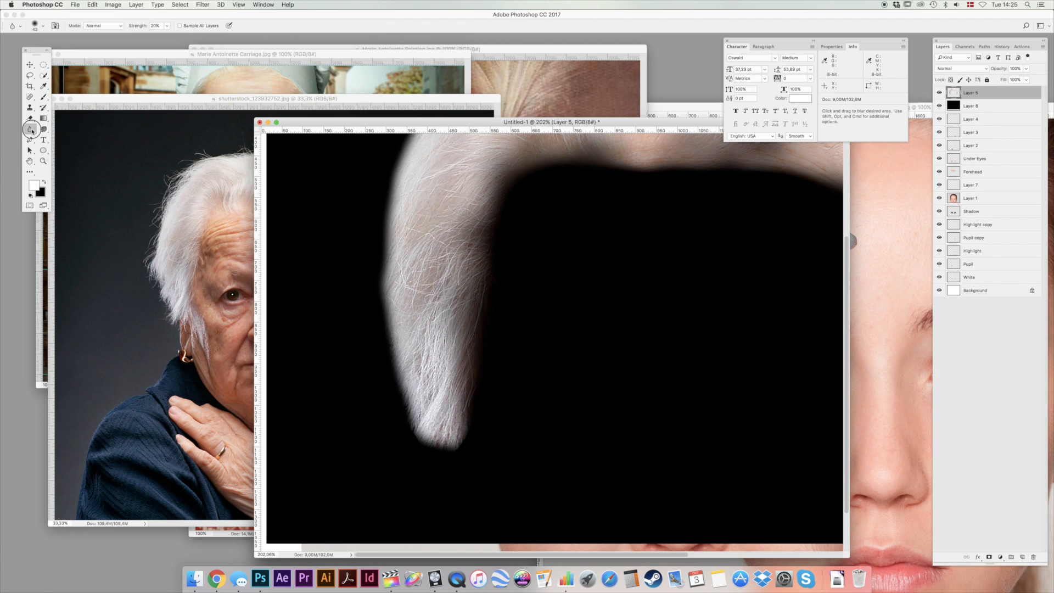
click(55, 148)
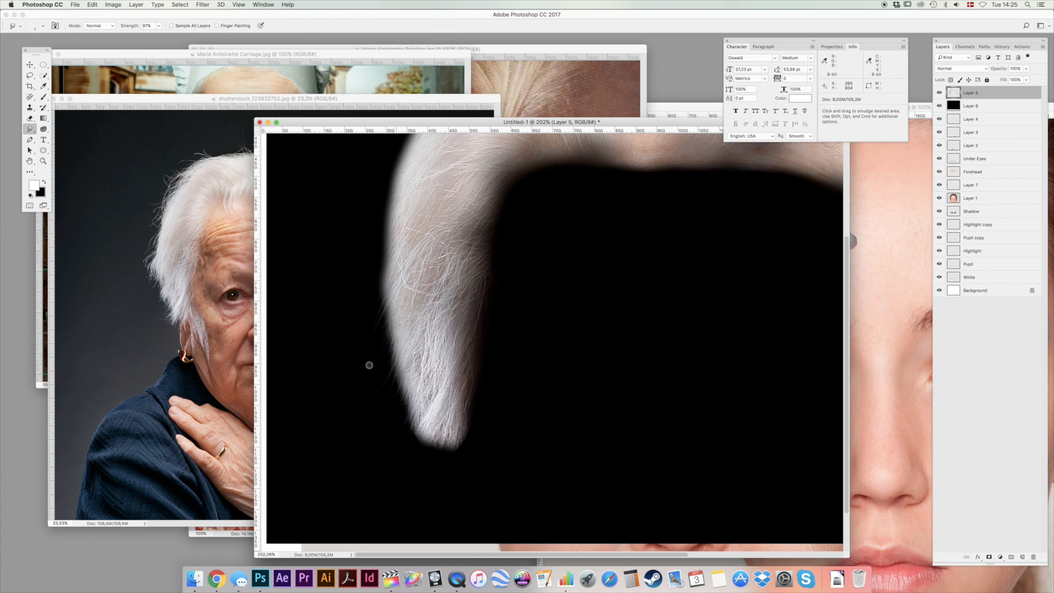
Smudge fine hair strands outward along the outer edge and tip of the hair layer's hanging lock beside the ear.
drag(413, 454, 432, 470)
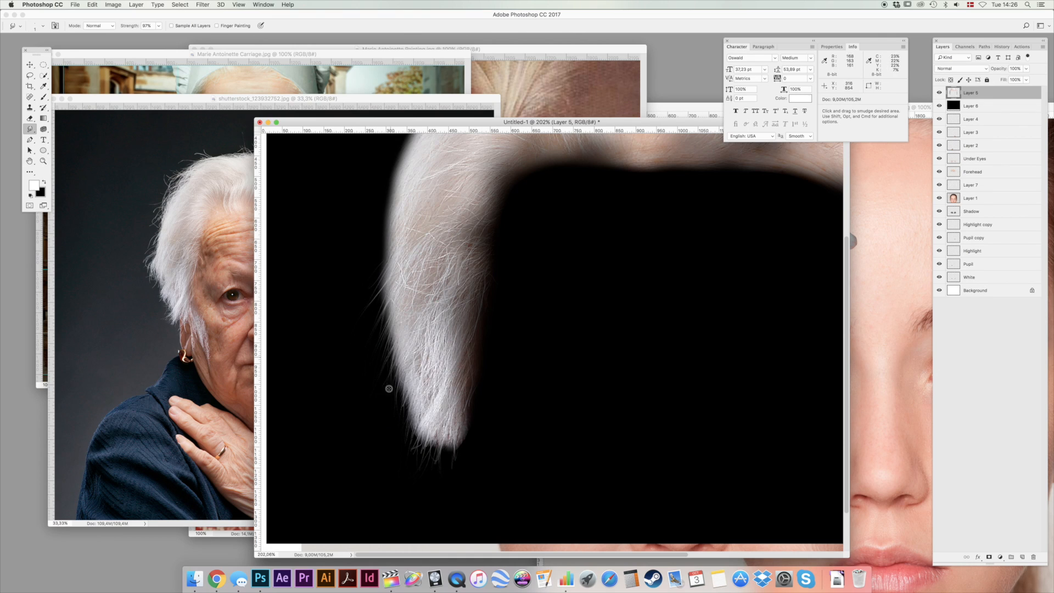
mouse_move(431, 433)
mouse_down()
mouse_move(453, 460)
mouse_move(445, 435)
mouse_up()
drag(416, 396, 405, 421)
drag(407, 372, 393, 402)
scroll(411, 385, up, 5)
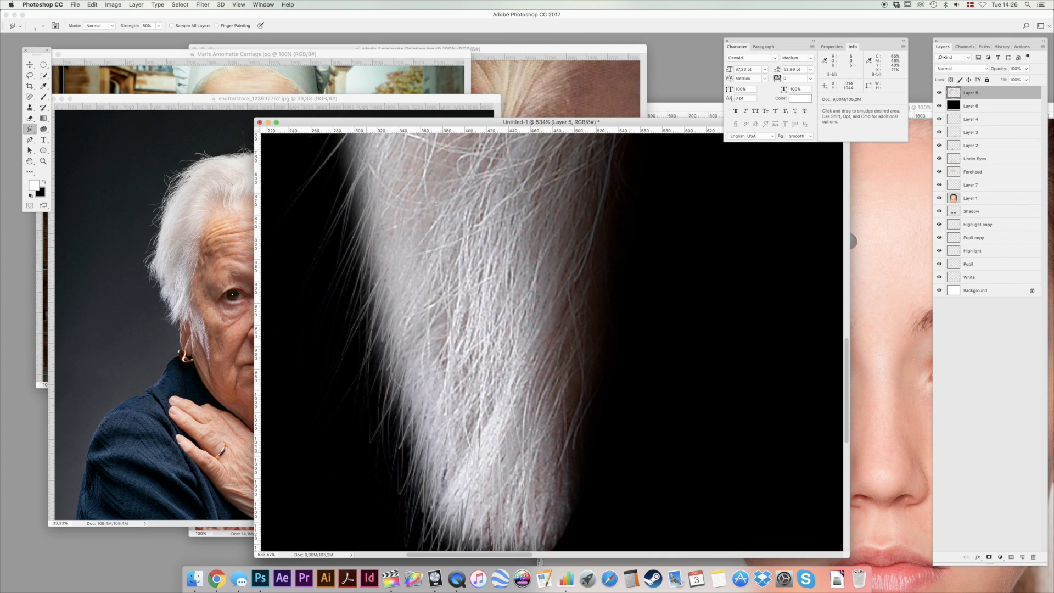
scroll(552, 341, down, 3)
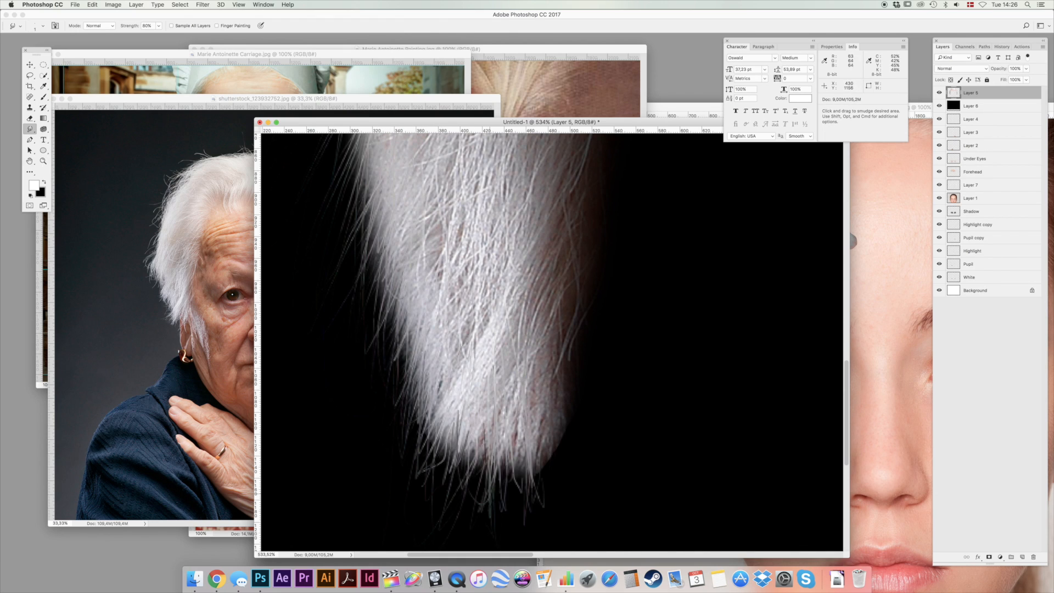
Smudge more flyaway strands out of the hair layer's outer edge, from the lock up to the curve above the temple.
double_click(44, 161)
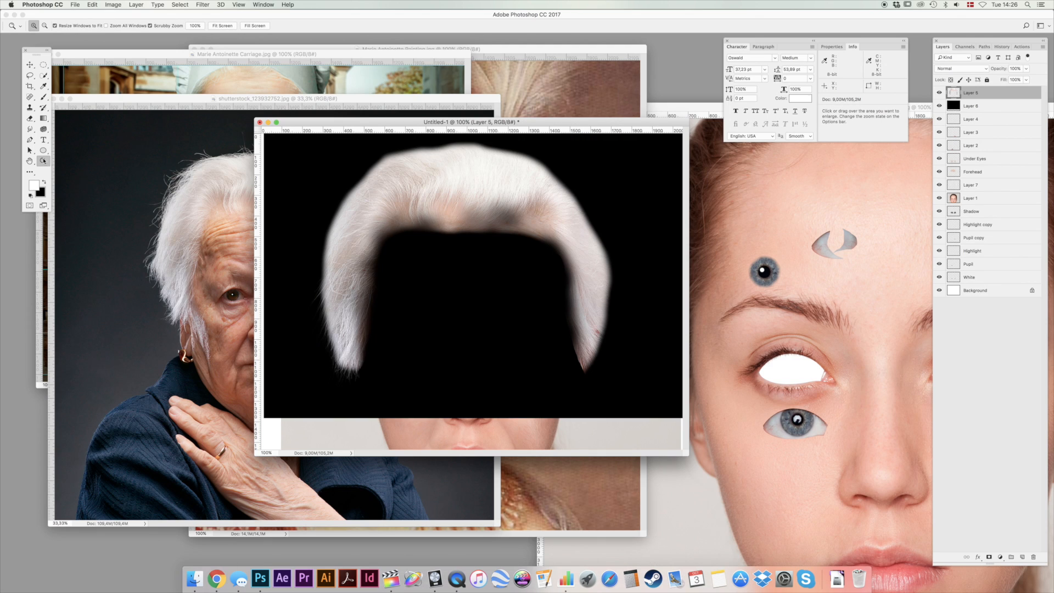
click(330, 254)
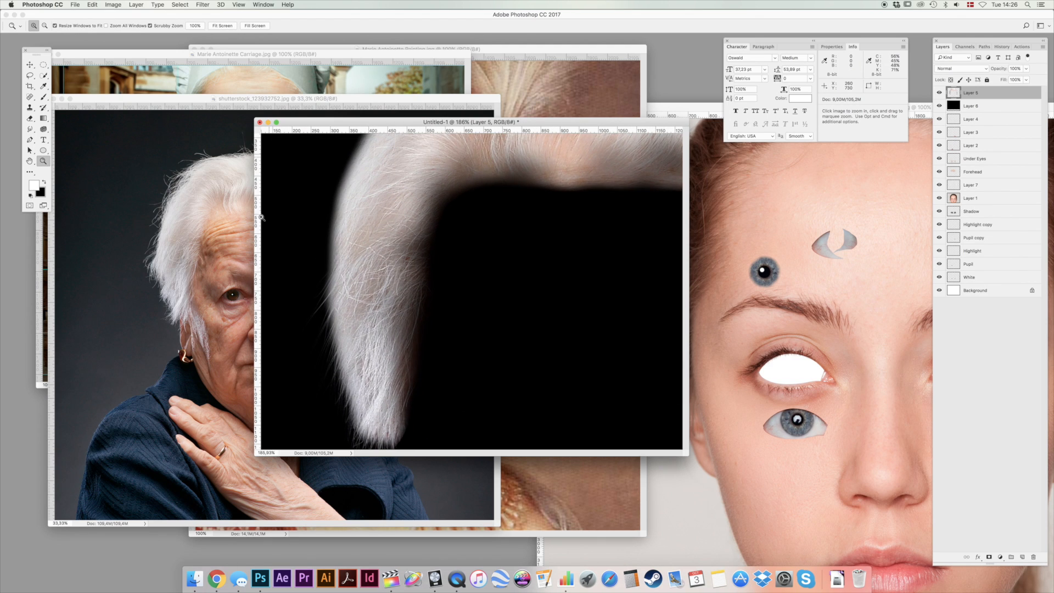
click(31, 129)
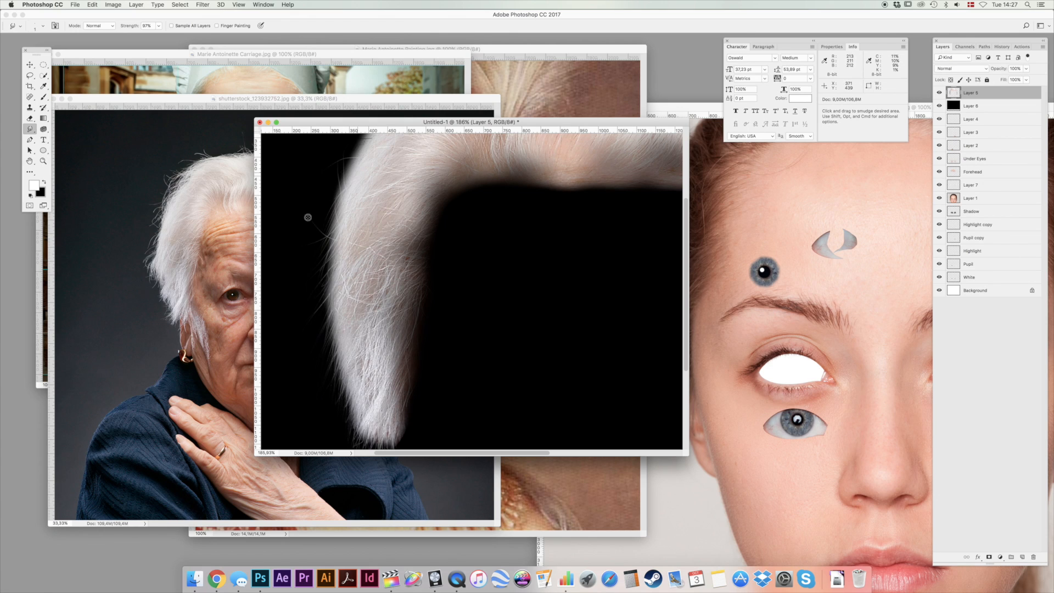
mouse_move(348, 251)
mouse_down()
mouse_move(366, 270)
mouse_move(359, 329)
mouse_up()
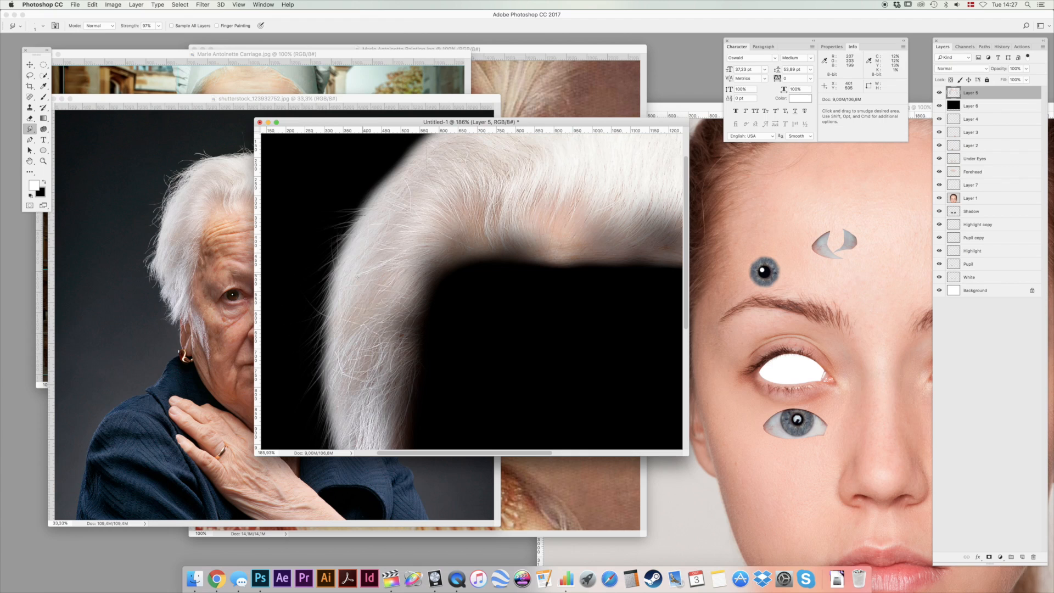
drag(364, 360, 414, 217)
Choose the Blur tool and check its brush settings for softening the hair's edge.
click(30, 129)
click(55, 126)
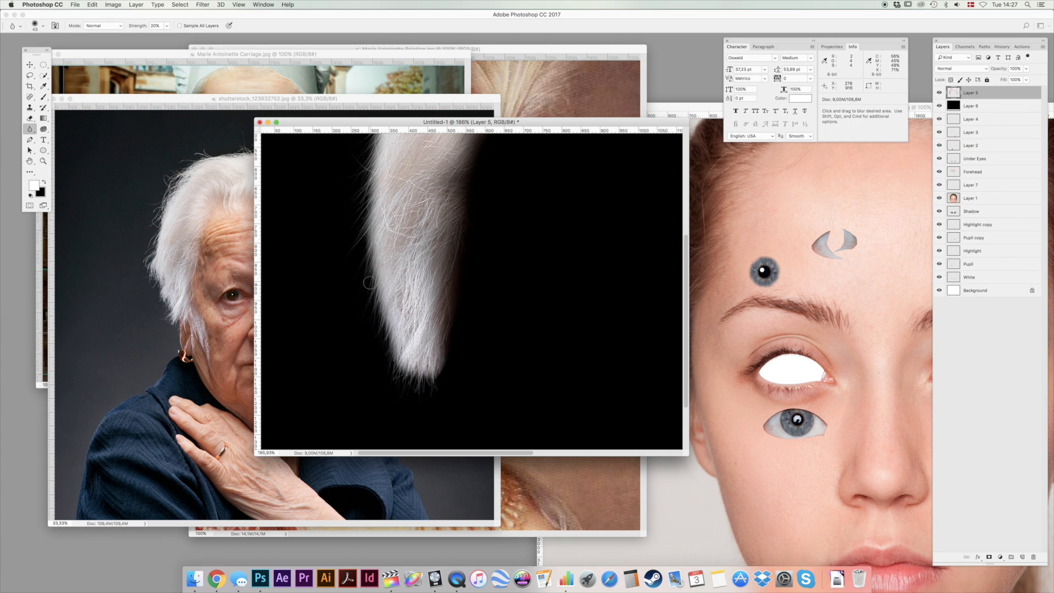
right_click(314, 230)
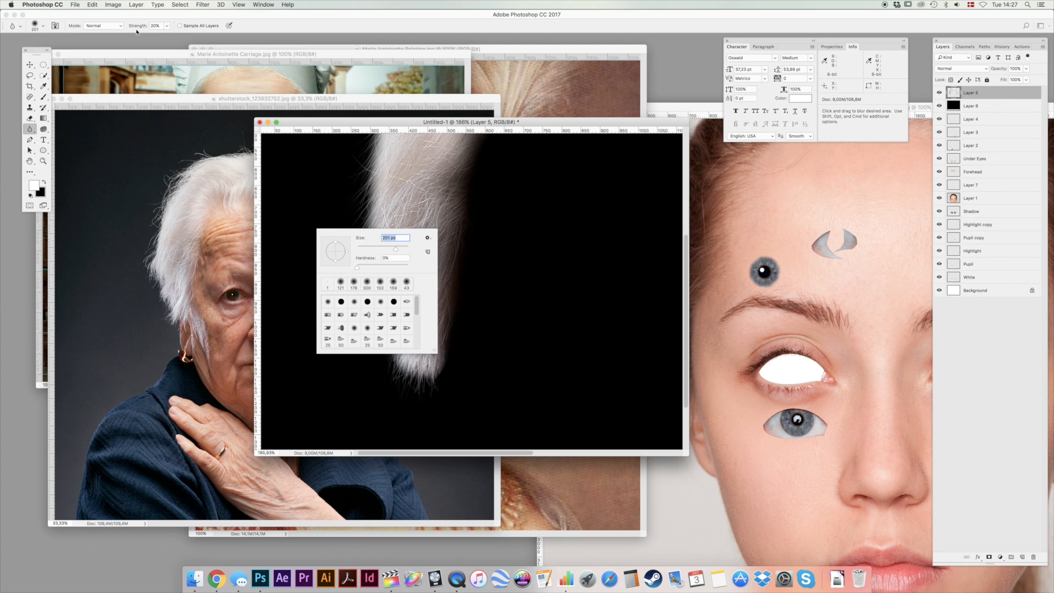
click(306, 121)
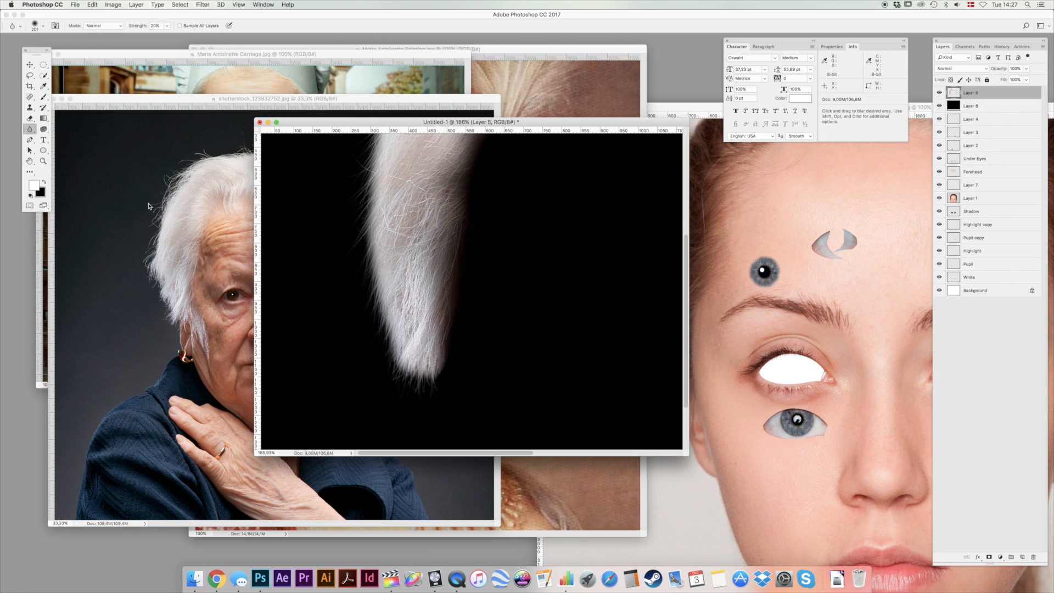
View the portrait at 100% and hide the black layer beneath the smudged hair.
double_click(44, 160)
click(29, 61)
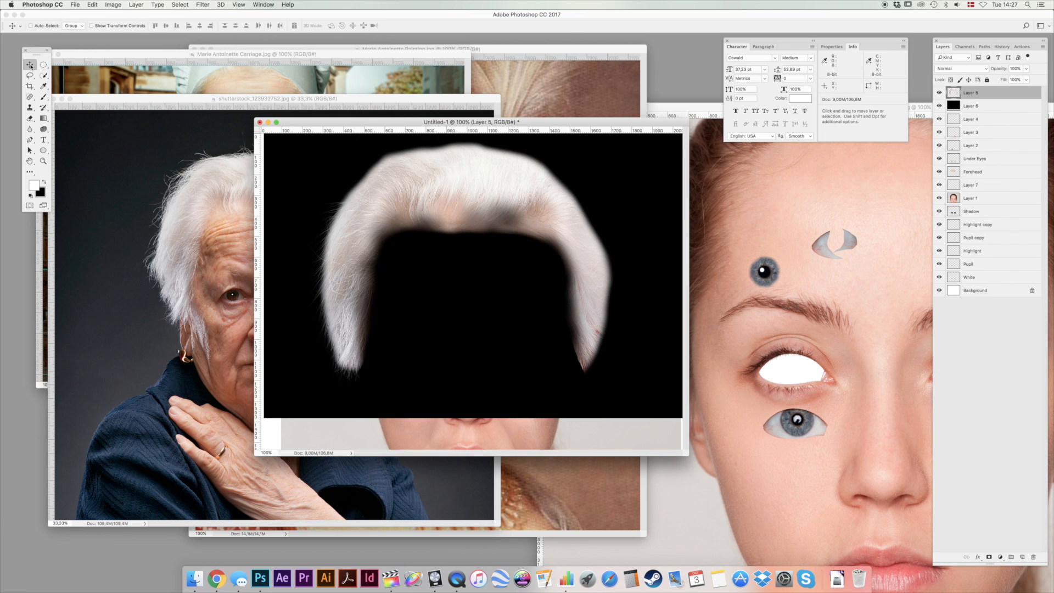
click(939, 107)
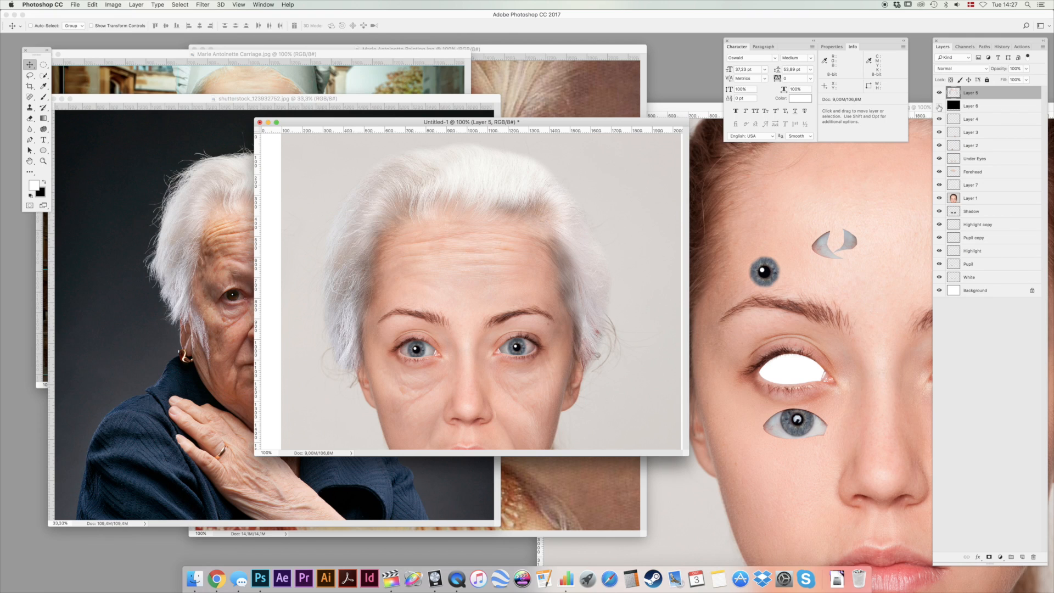
Erase softly at 20% opacity along the hair layer's outer edge beside the ear and temple, and view the result at 100%.
key(e)
right_click(344, 372)
click(421, 390)
click(326, 121)
key(super+space)
drag(336, 368, 369, 323)
key(2)
mouse_move(346, 364)
mouse_down()
mouse_move(337, 344)
mouse_move(392, 373)
mouse_move(345, 345)
mouse_move(330, 311)
mouse_move(349, 330)
mouse_up()
drag(341, 292, 330, 250)
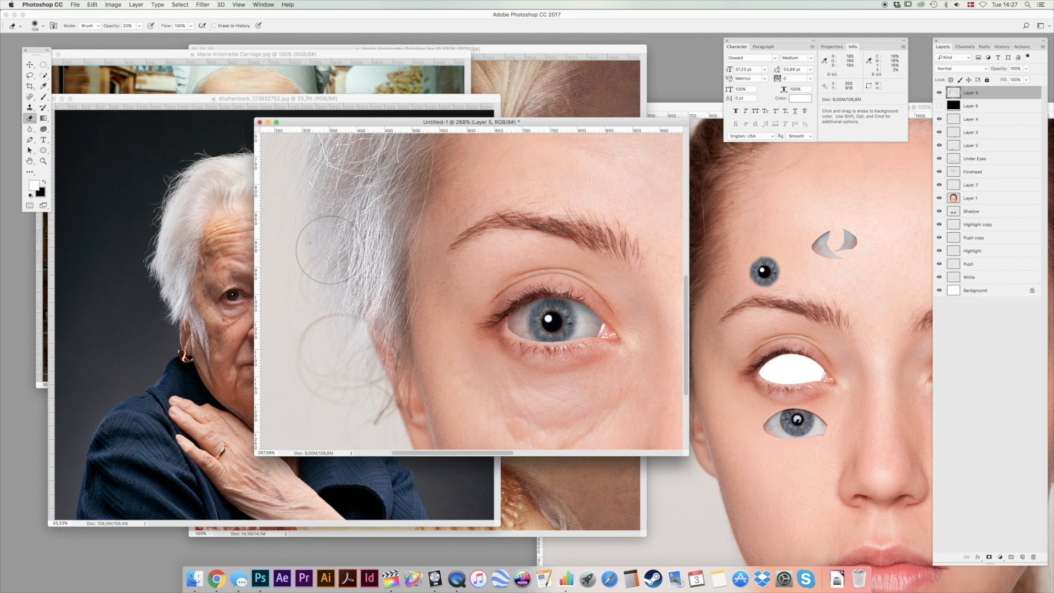
double_click(43, 160)
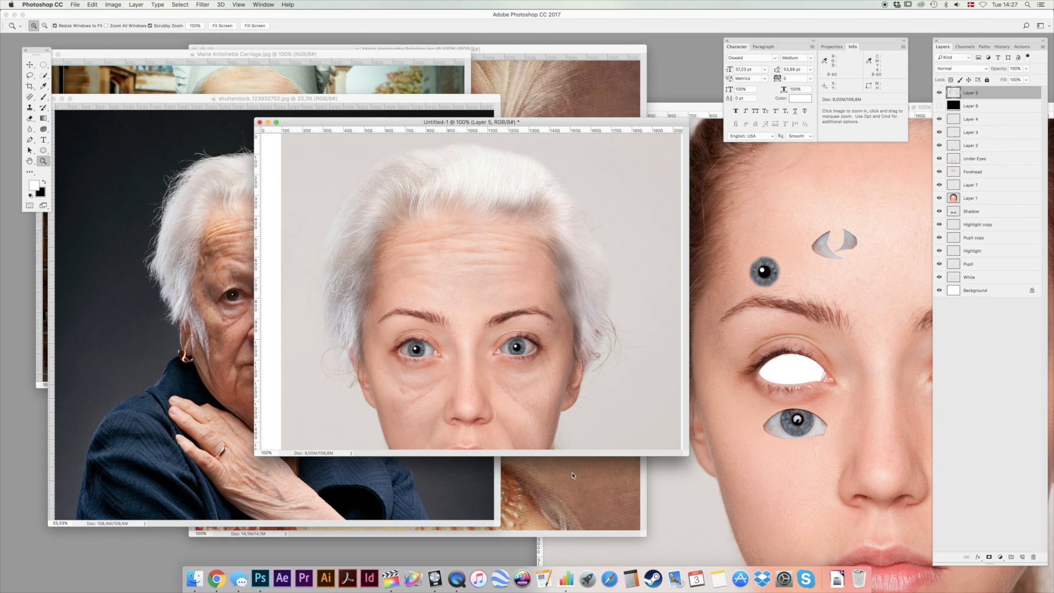
Bring the Marie Antoinette Carriage.psd composite to the front, enlarge its window, and center the aged face.
click(653, 108)
drag(653, 108, 693, 237)
click(707, 108)
drag(649, 108, 575, 109)
drag(662, 440, 801, 565)
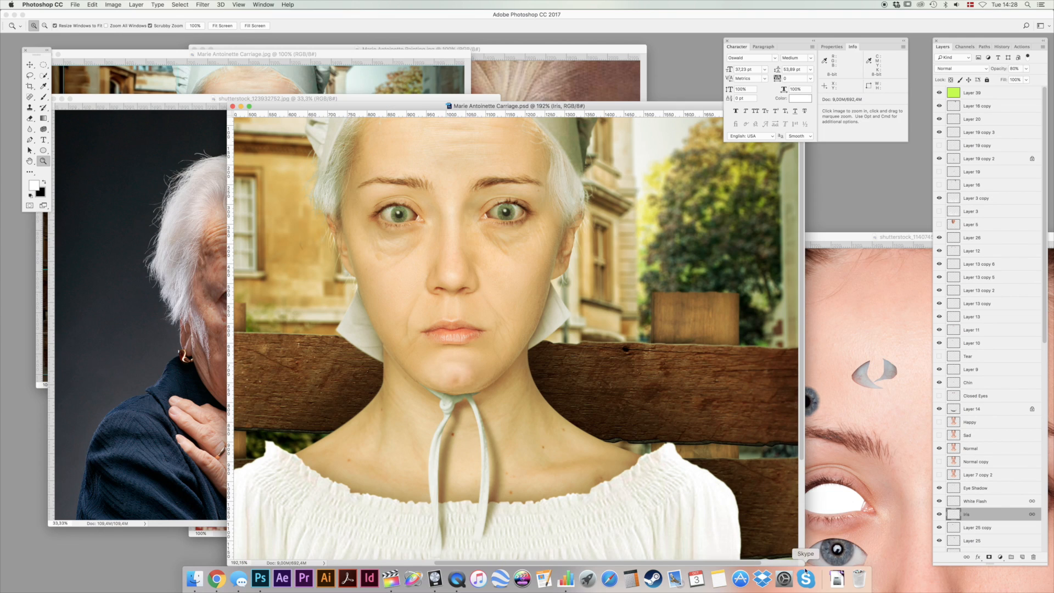
key(space)
drag(478, 249, 480, 288)
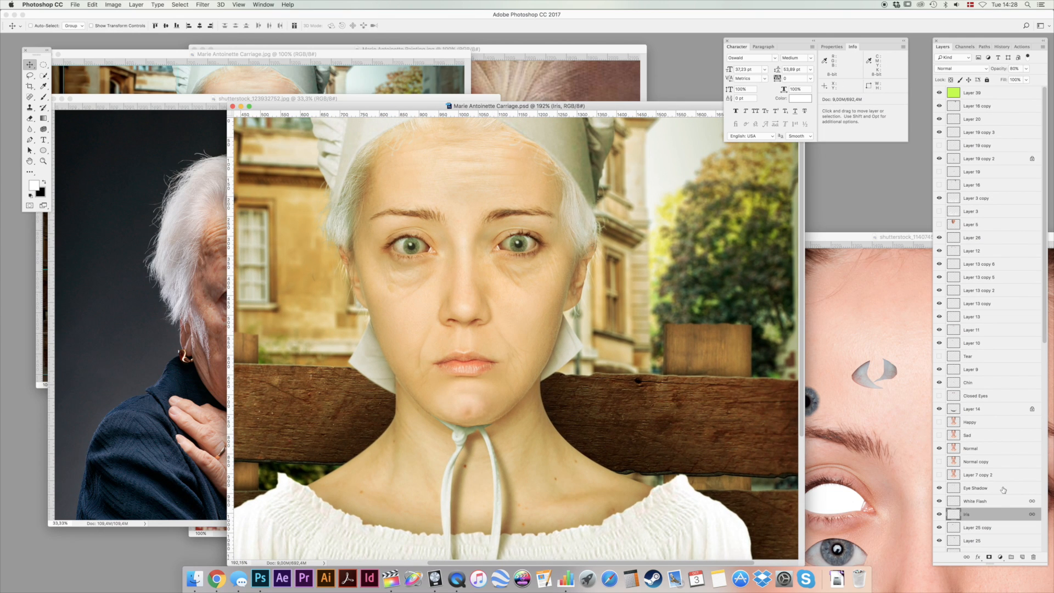
Examine the whole composite and look through its layer stack down to the background layers.
scroll(1000, 488, down, 1)
drag(551, 330, 551, 330)
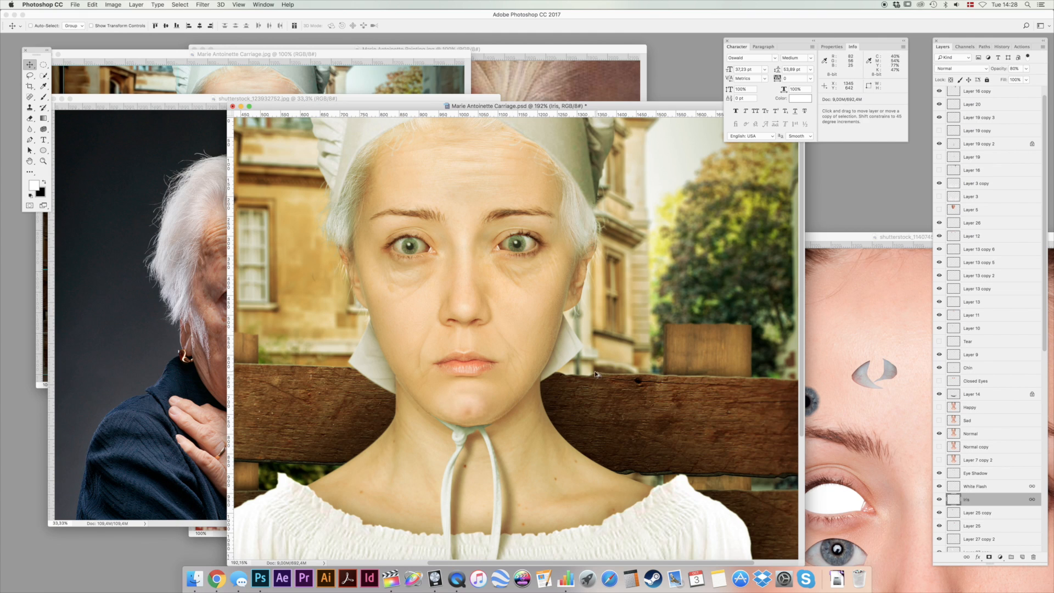
scroll(599, 375, down, 2)
scroll(599, 375, down, 2)
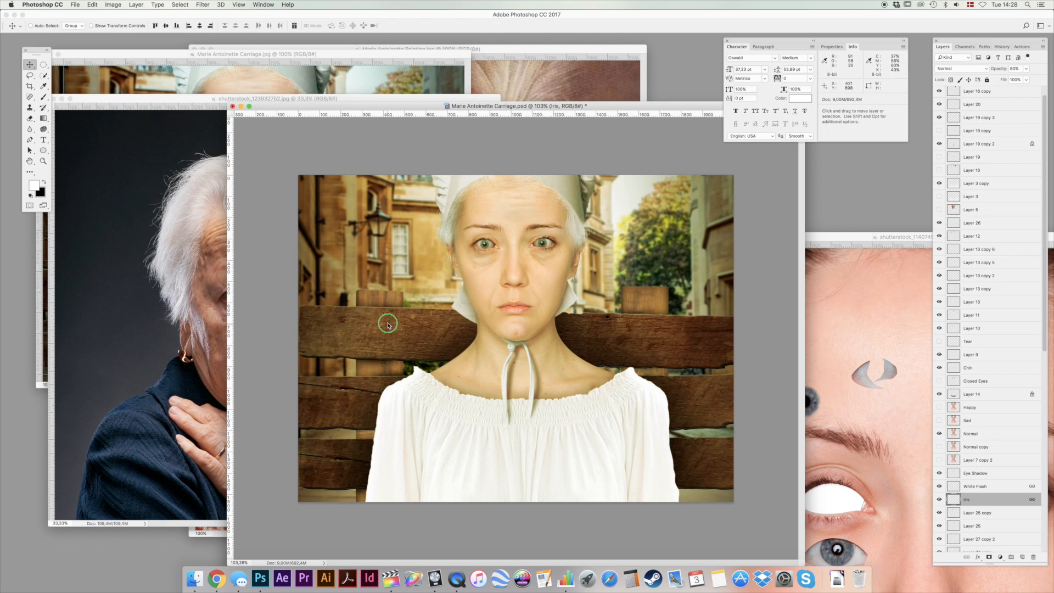
right_click(392, 326)
key(Escape)
scroll(989, 516, down, 10)
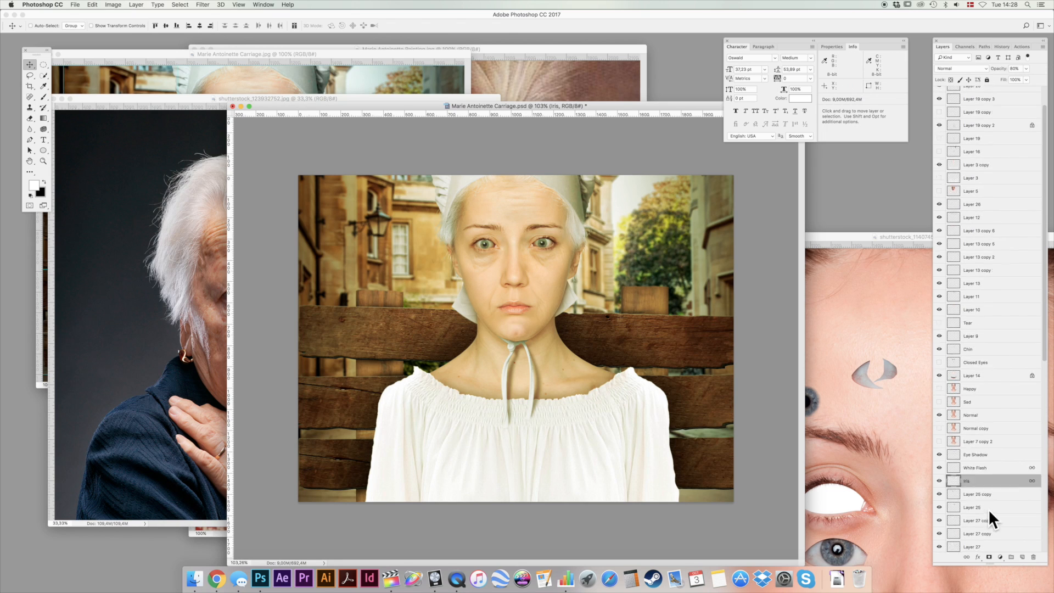
scroll(994, 515, down, 3)
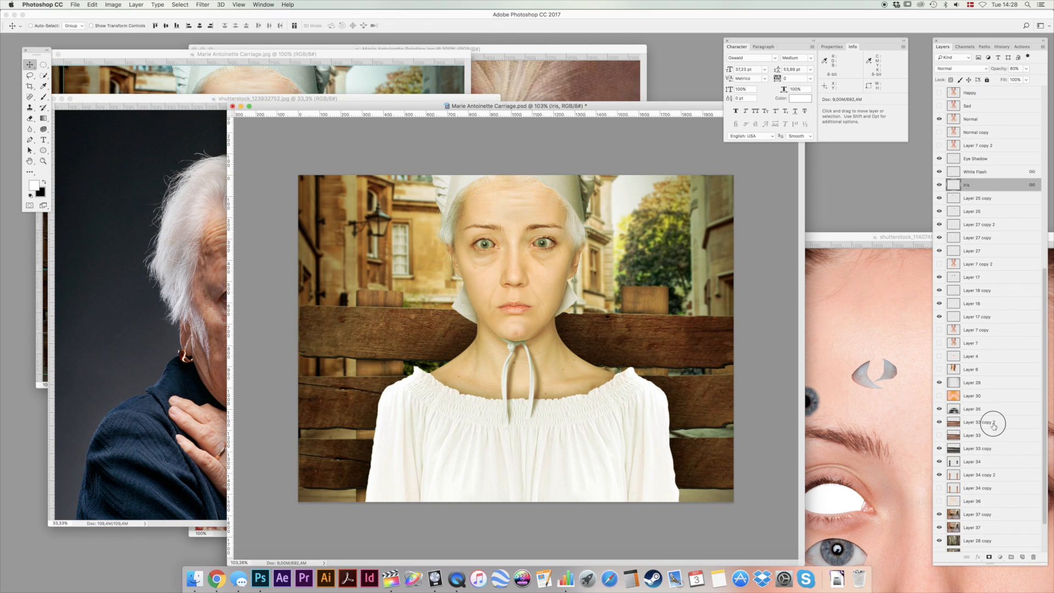
Try moving the wooden planks on Layer 33 copy 2, and compare the picture with and without Layer 35.
click(992, 424)
drag(592, 362, 572, 294)
click(939, 409)
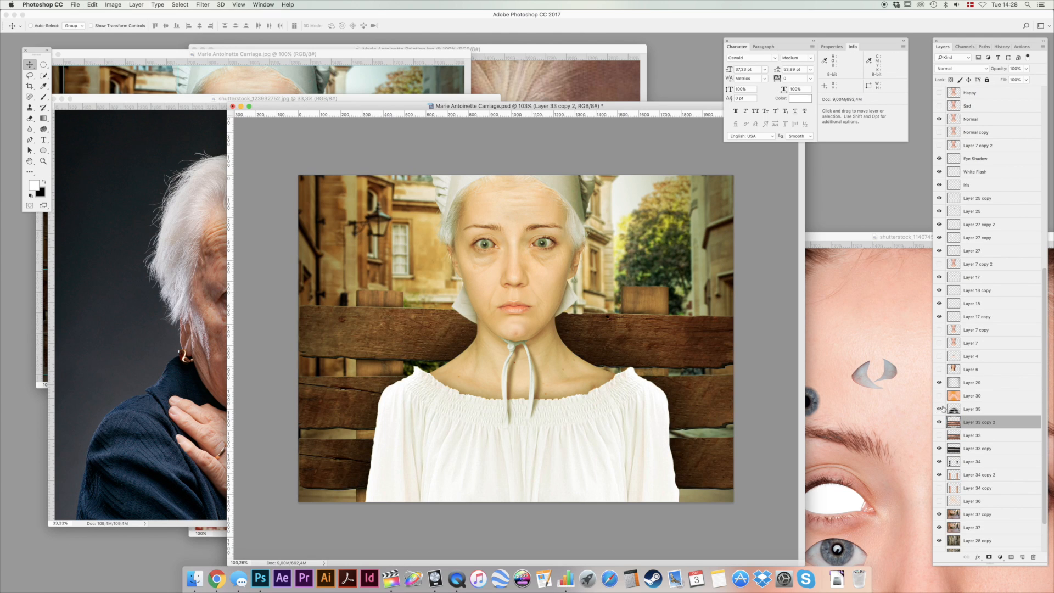
click(939, 409)
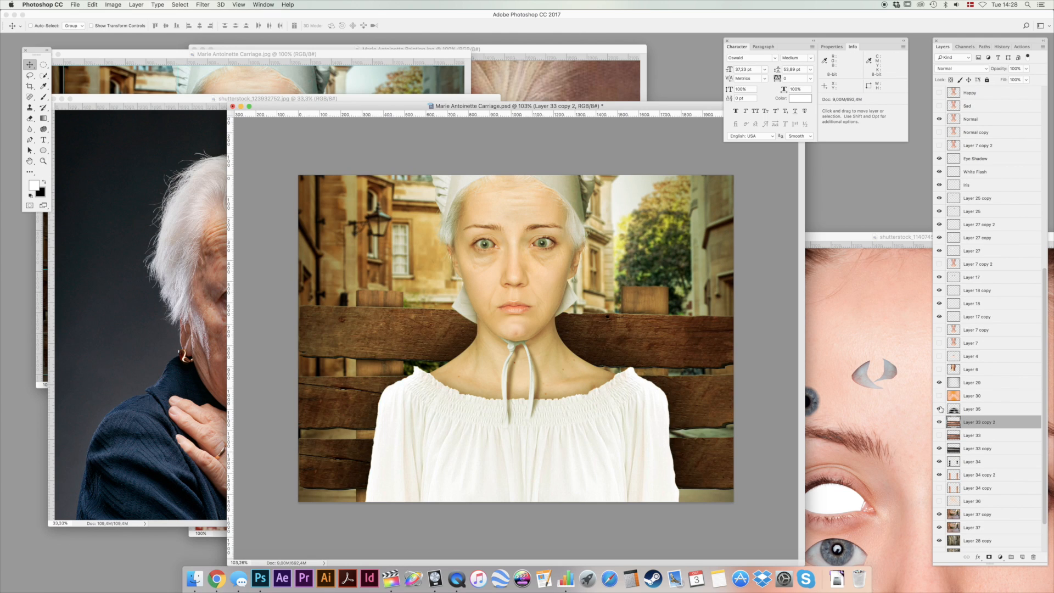
Compare the picture with and without Layer 33 copy, and try moving that layer.
click(940, 448)
click(940, 449)
click(980, 448)
mouse_move(716, 380)
mouse_down()
mouse_move(719, 392)
mouse_move(720, 383)
mouse_up()
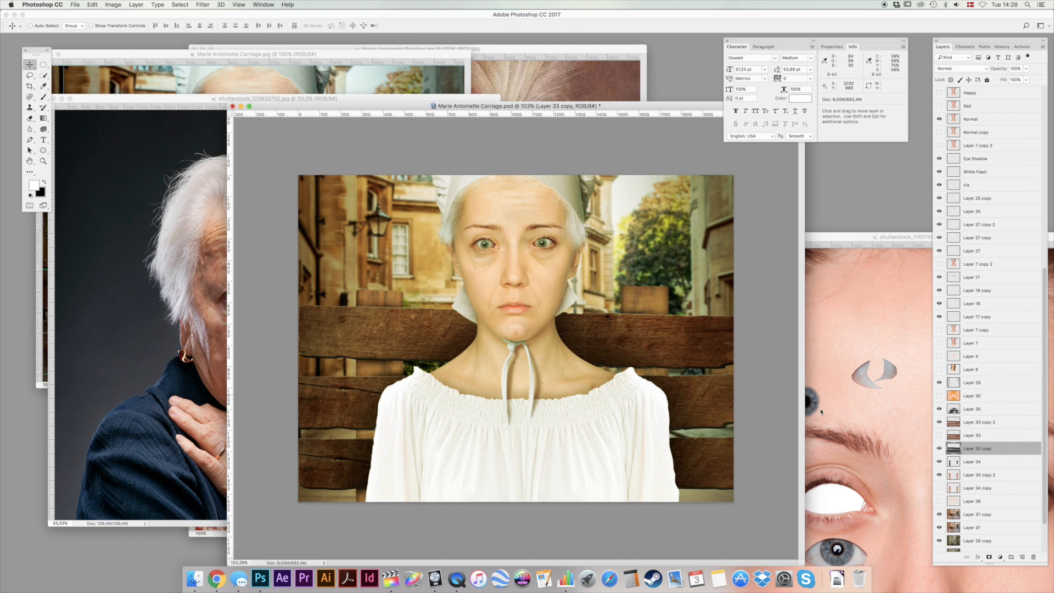
Check the visibility of Layer 34 and Layer 34 copy 2, try moving the latter, and undo the move.
click(941, 462)
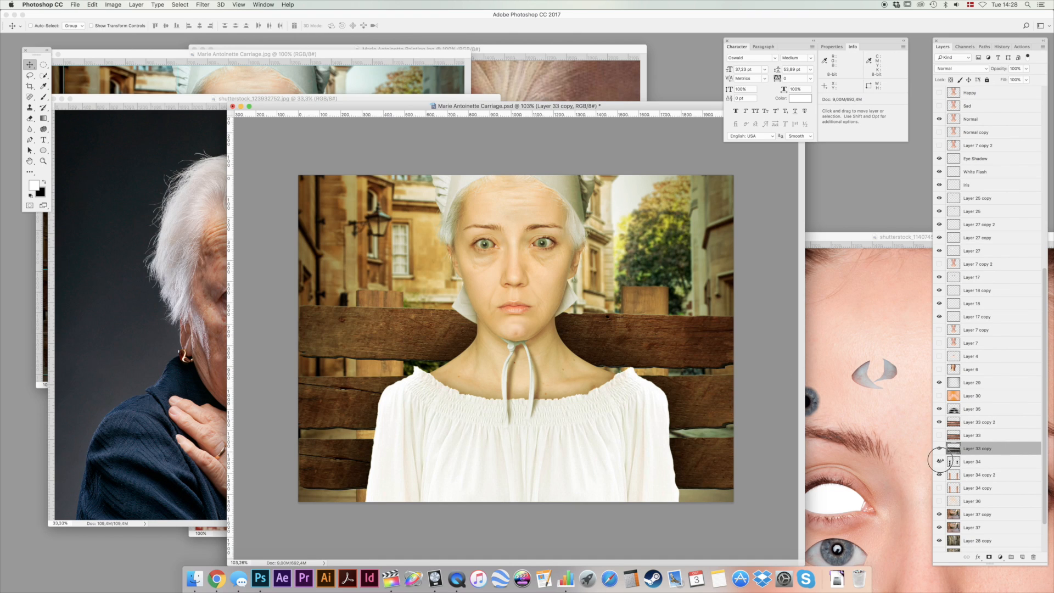
click(938, 474)
click(939, 475)
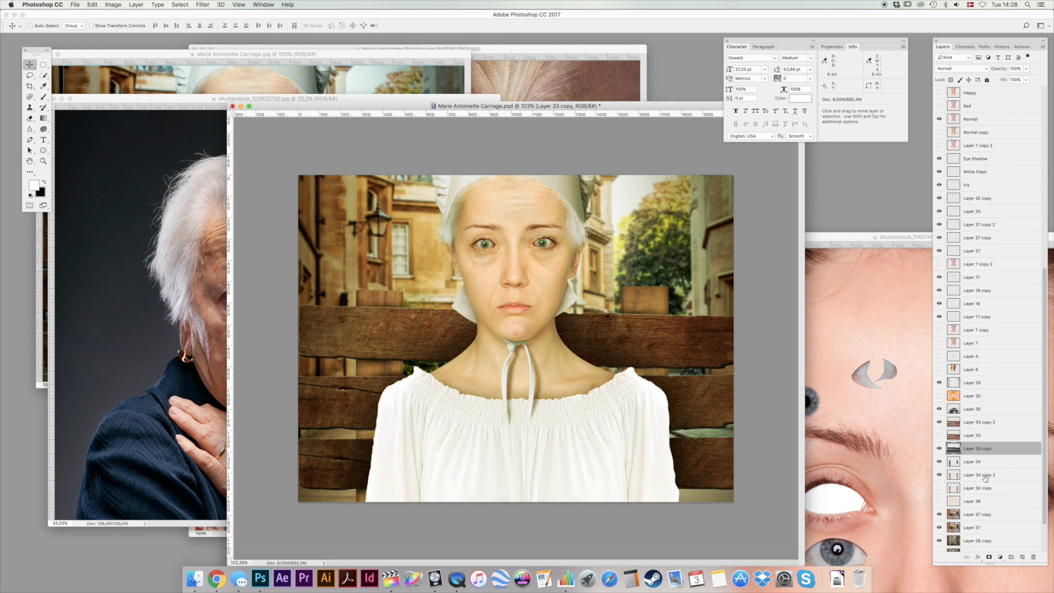
click(980, 476)
drag(671, 336, 618, 260)
key(super+z)
Try moving the background on Layer 37 copy, and undo the move.
click(987, 515)
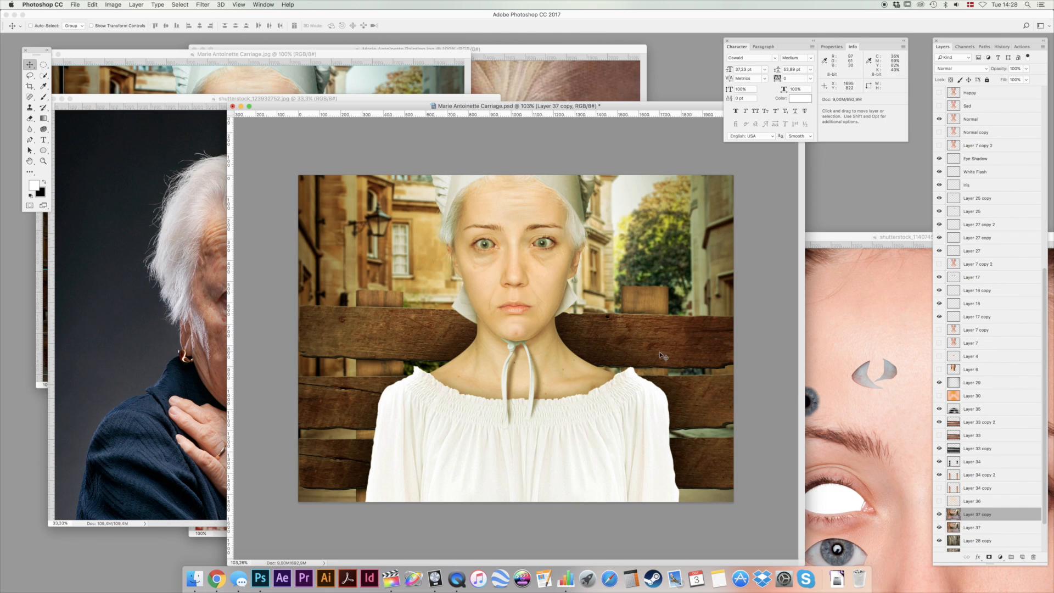
drag(585, 322, 663, 286)
key(super+z)
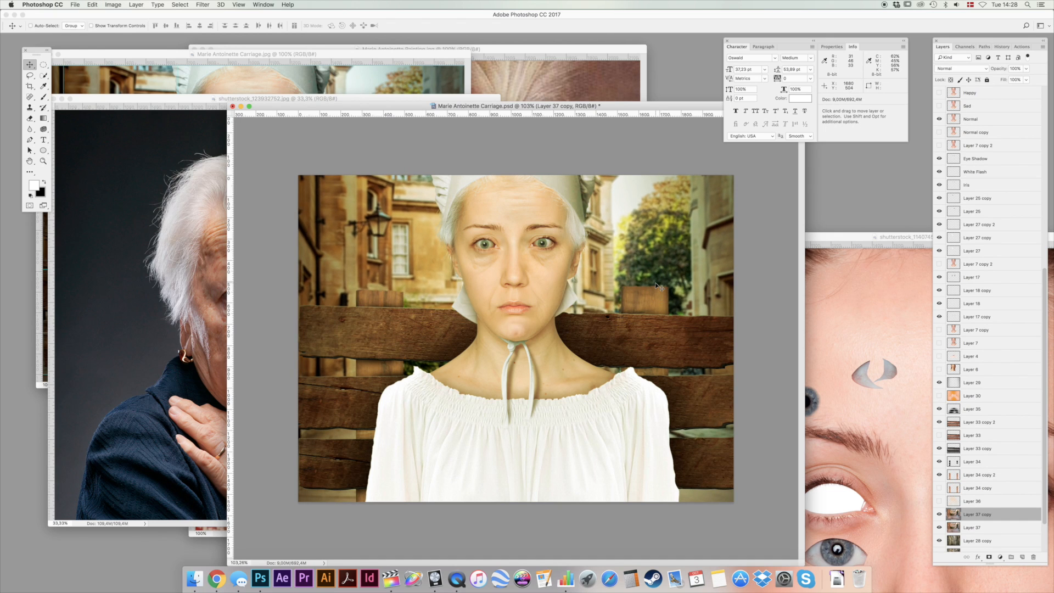